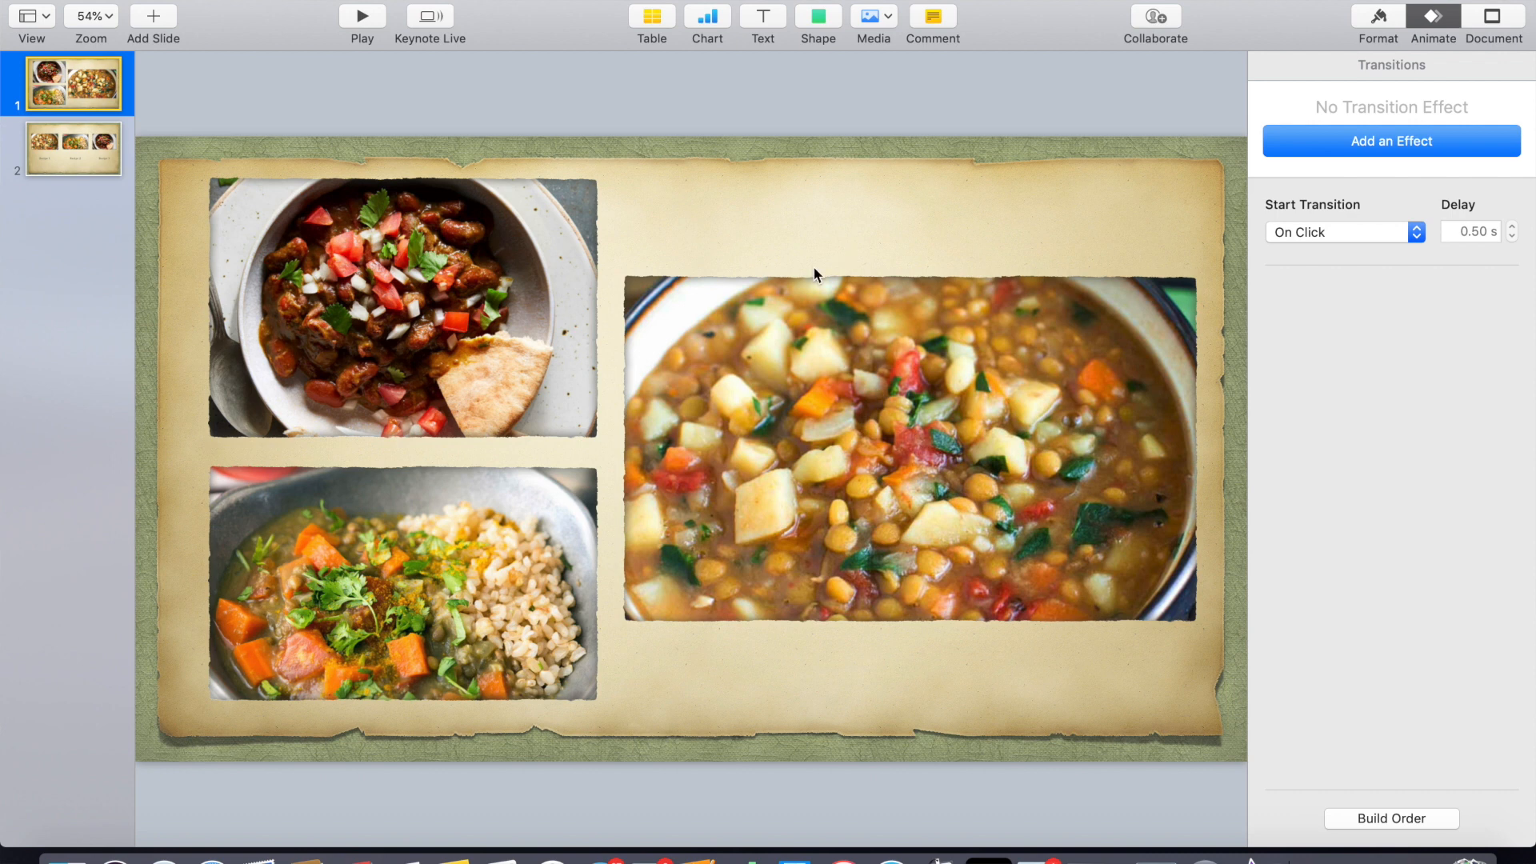
- Add a text box on the first slide reading "This is a healthy recipe."
left_click(766, 21)
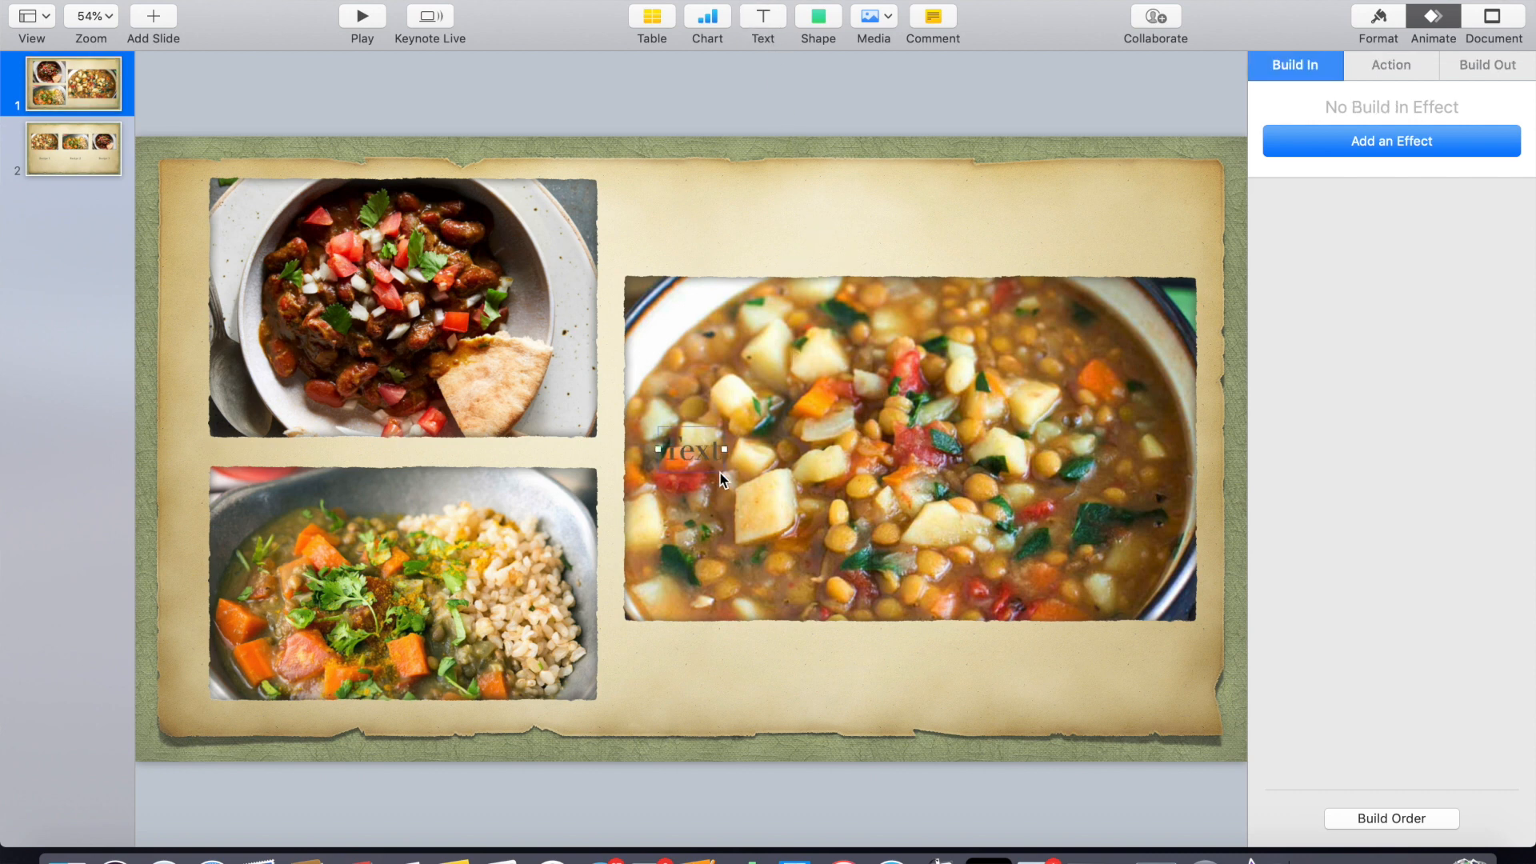
double_click(691, 446)
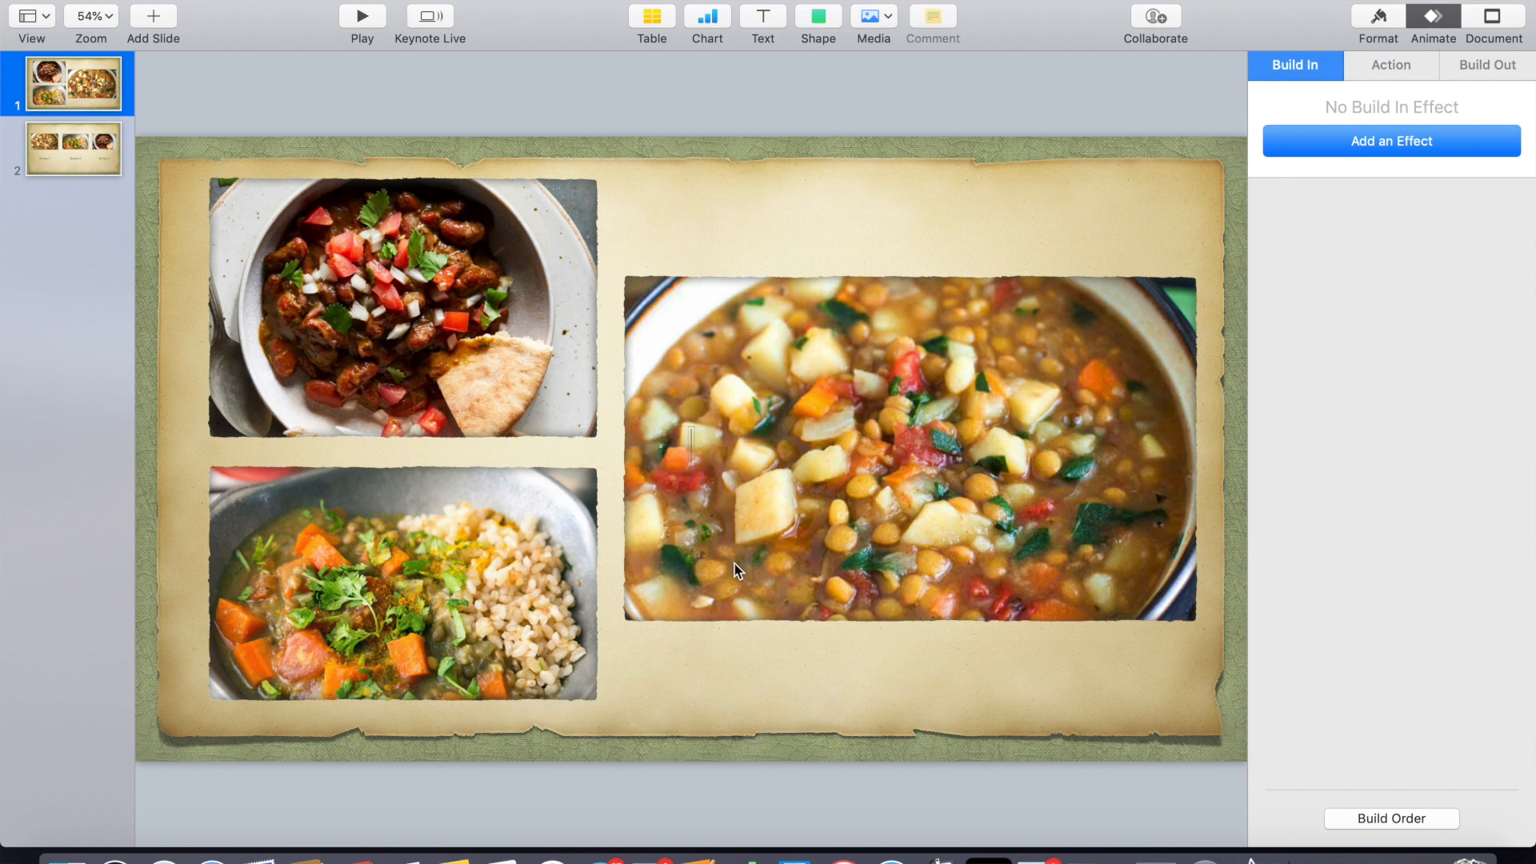
type("This is a")
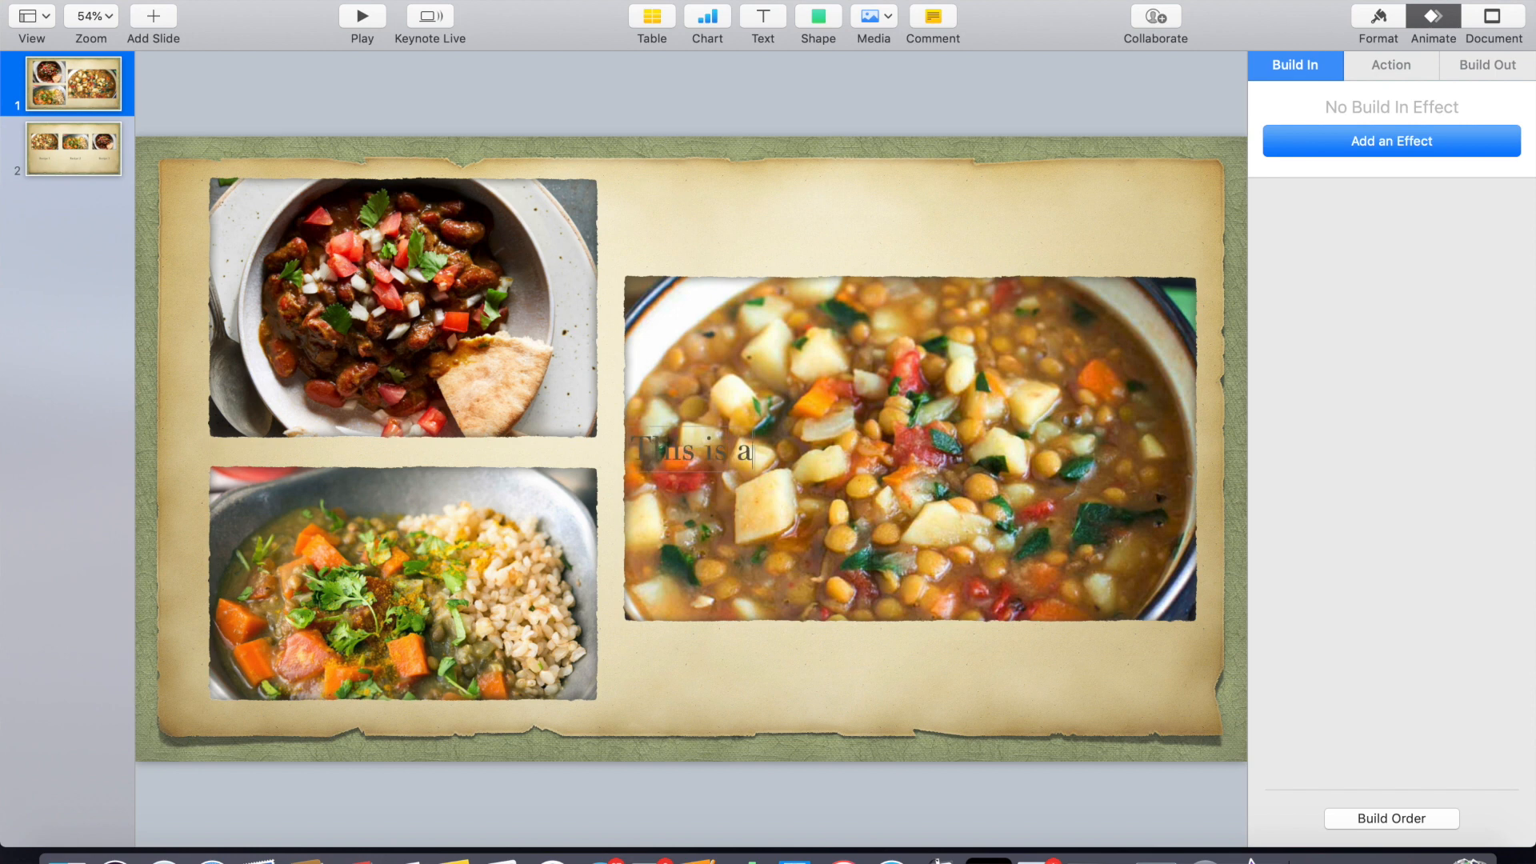
type(" healthy recipe.")
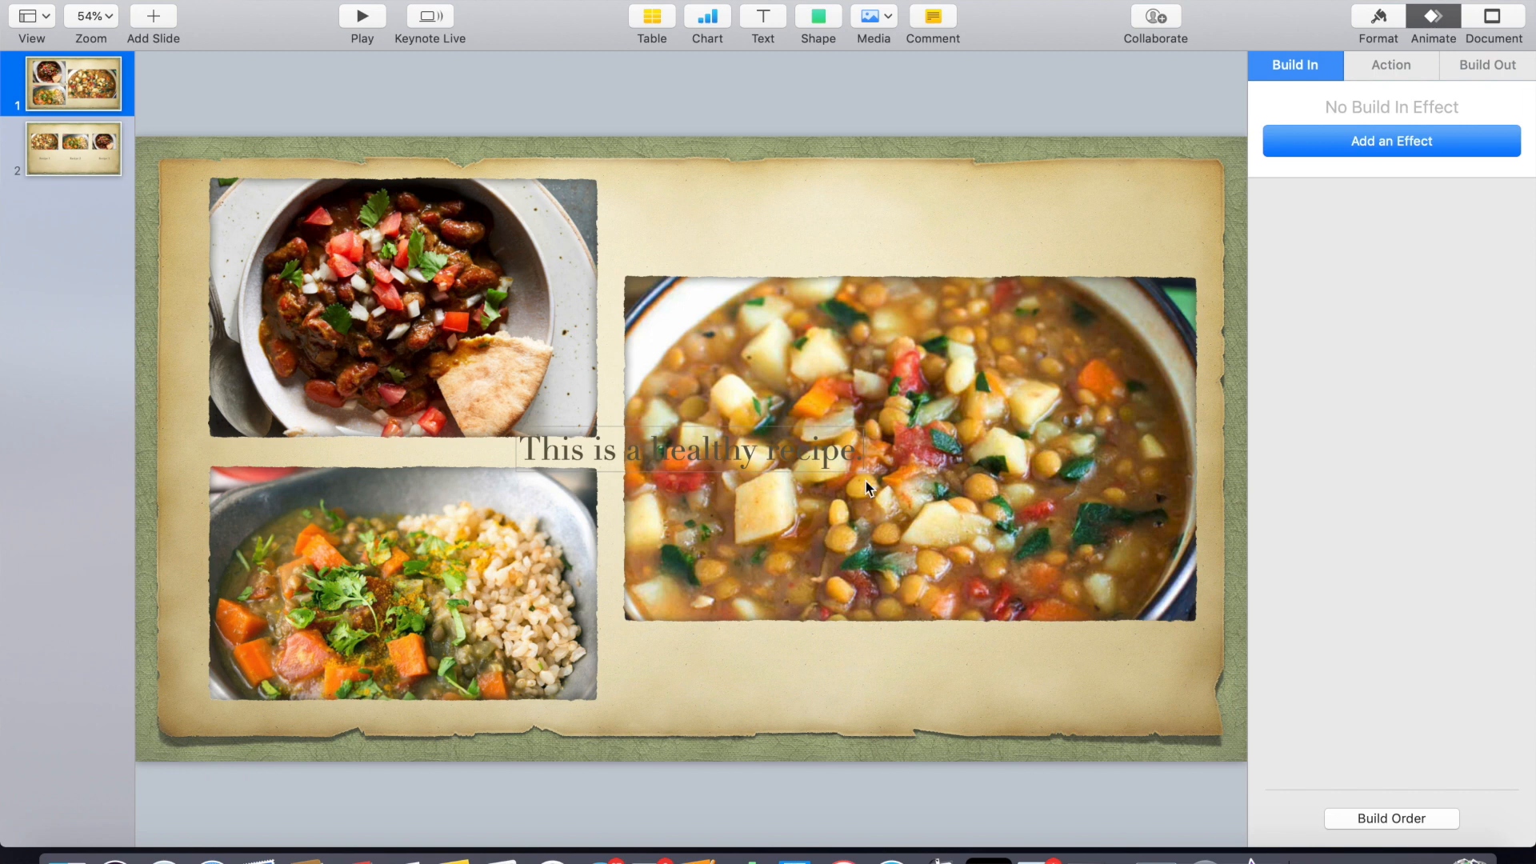
type(".")
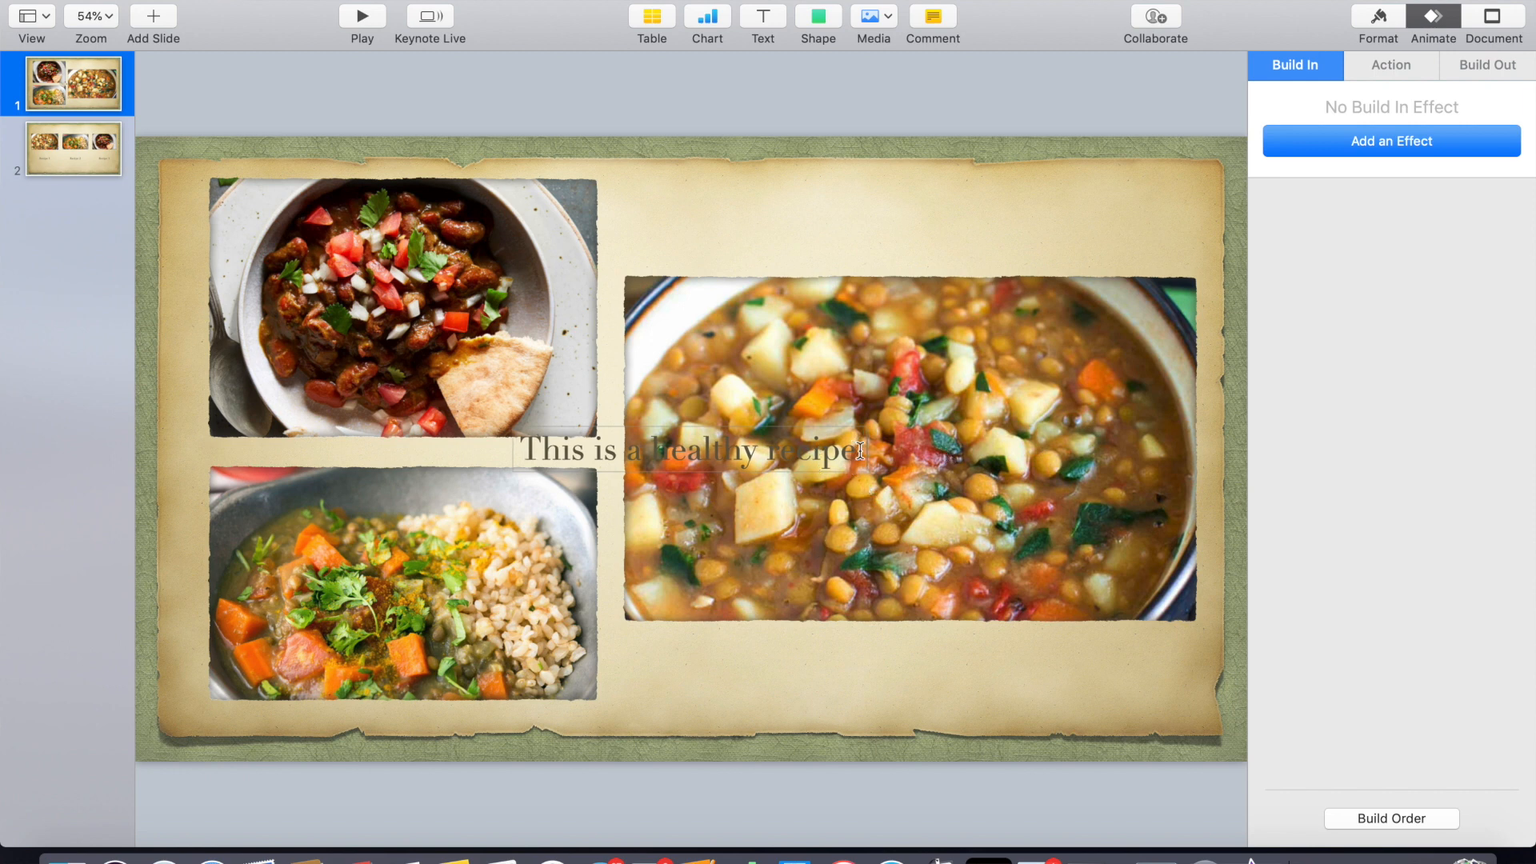
- Select the sentence and paste it four more times at the end of the text box
left_click_drag(864, 451, 516, 448)
key("super+c")
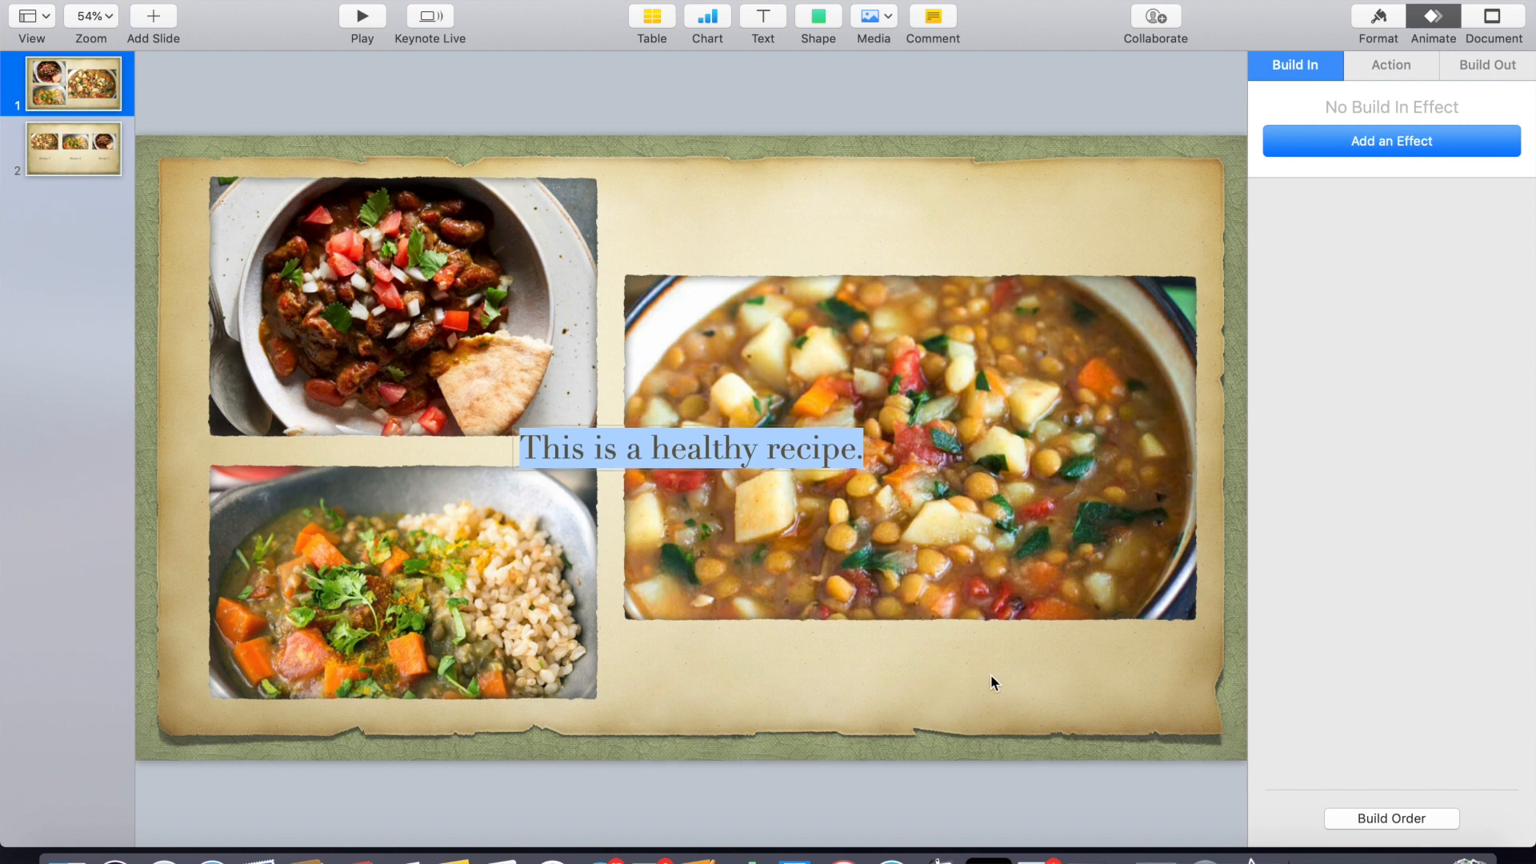
left_click(861, 450)
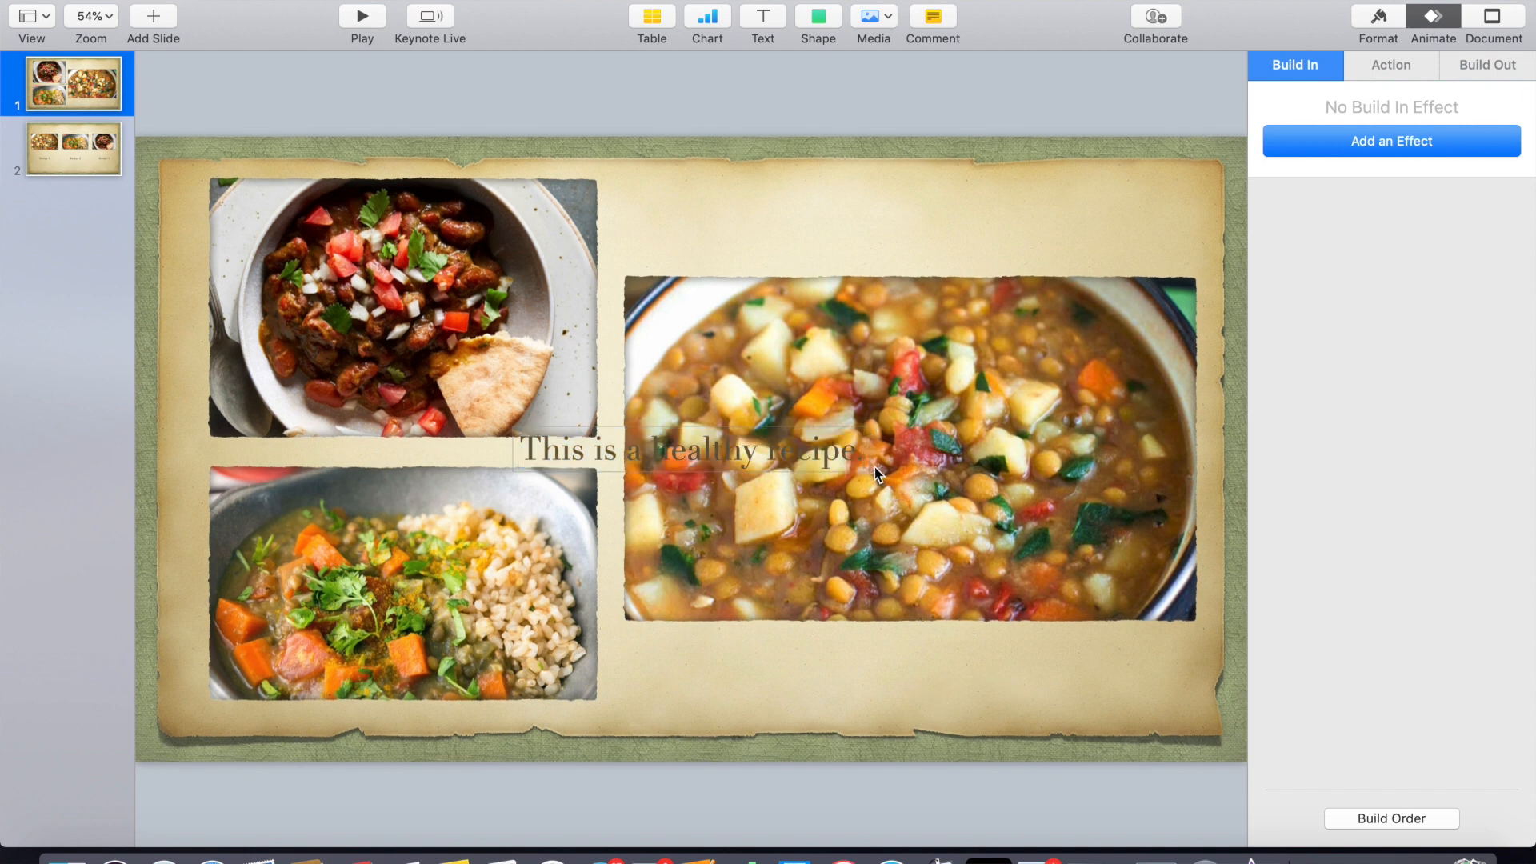
key("super+v")
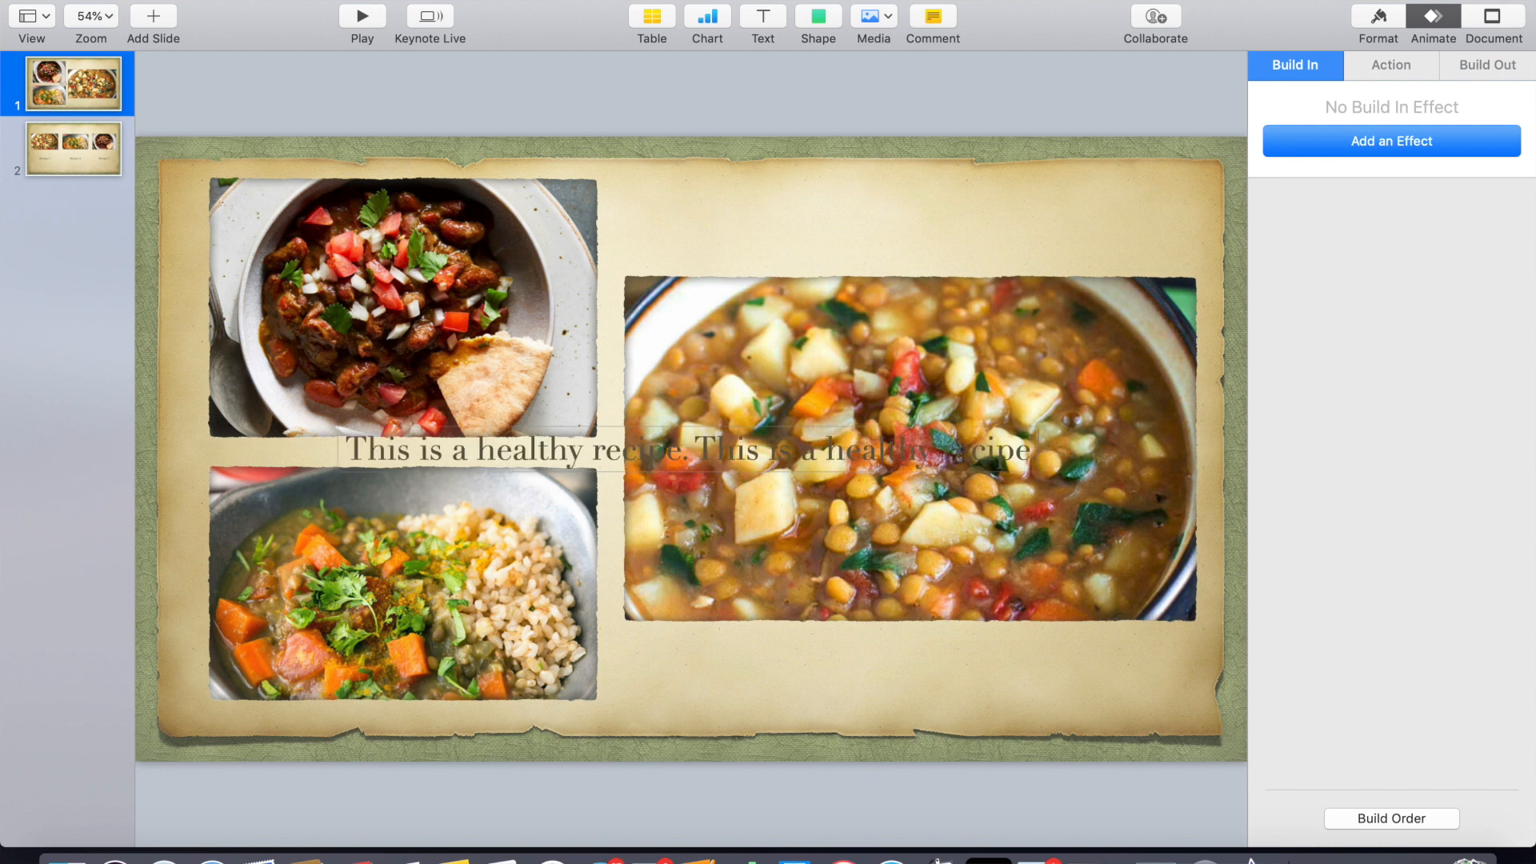
key("super+v")
key("super+v")
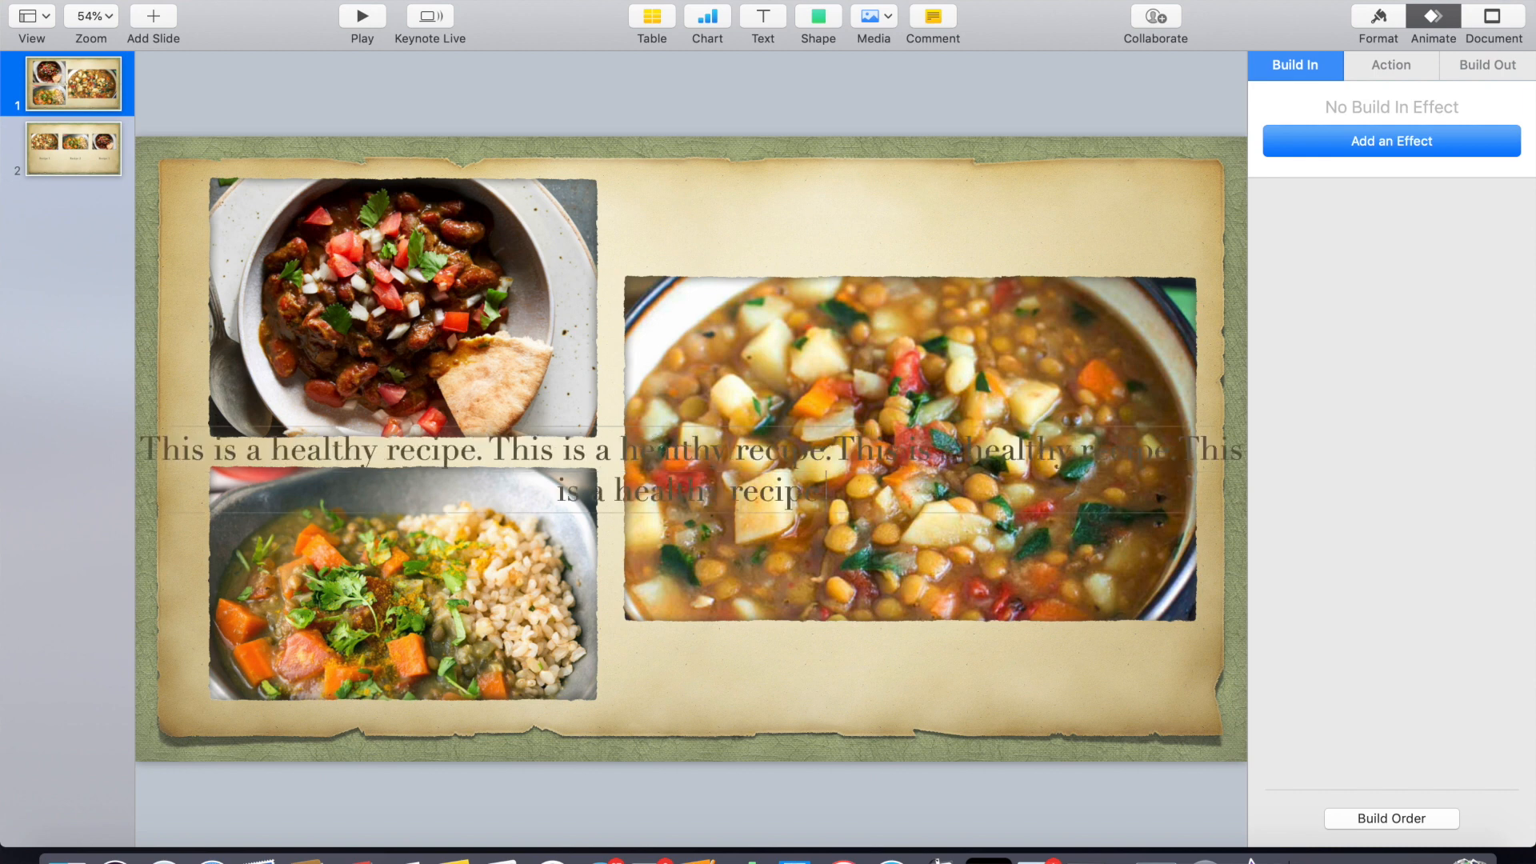
key("super+v")
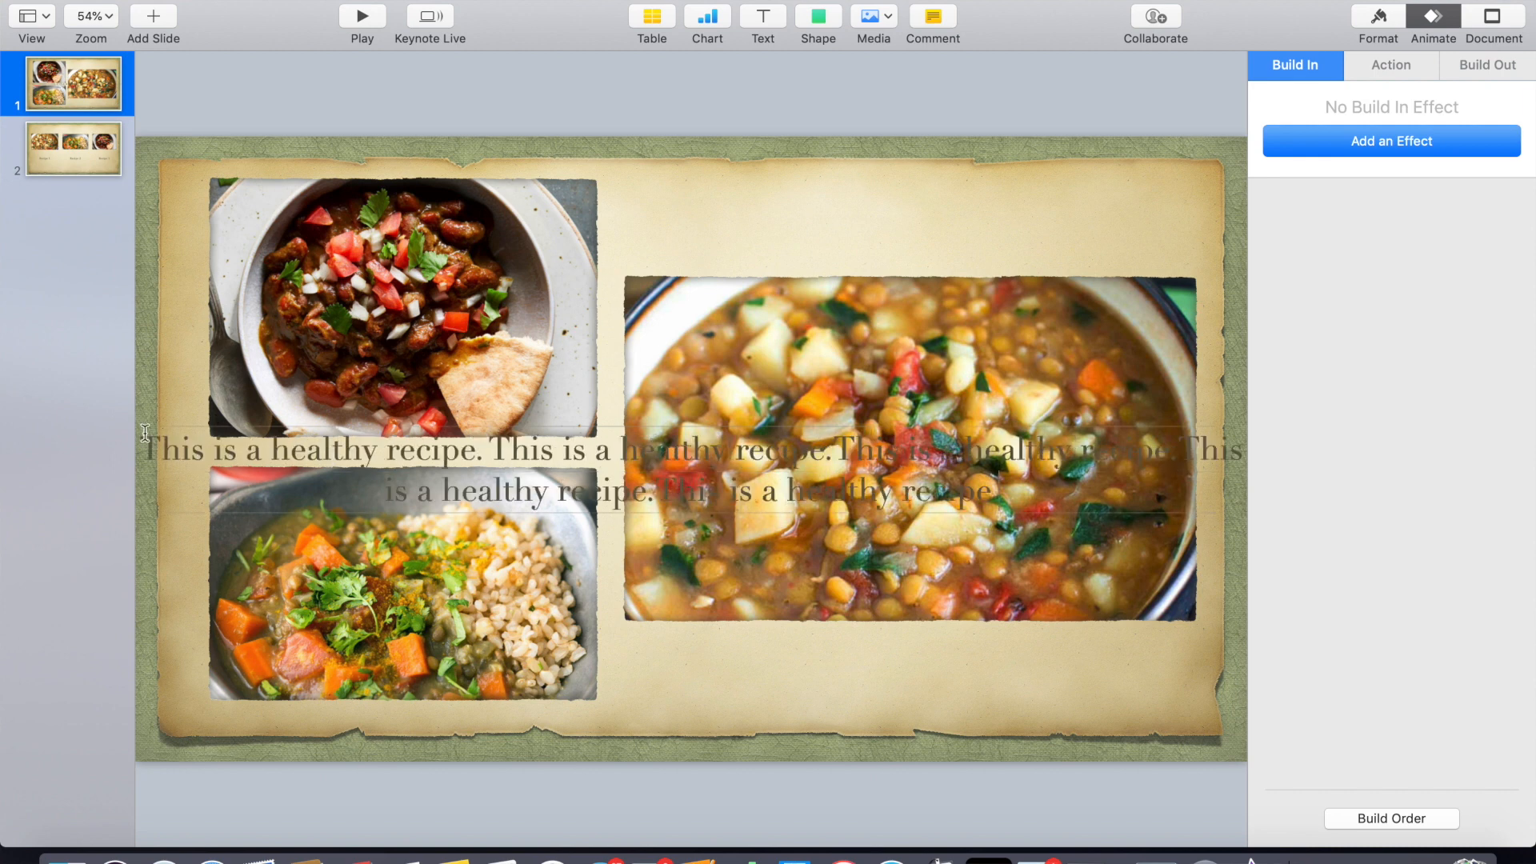
- Narrow the text box and move it over the large soup photo
left_click(177, 364)
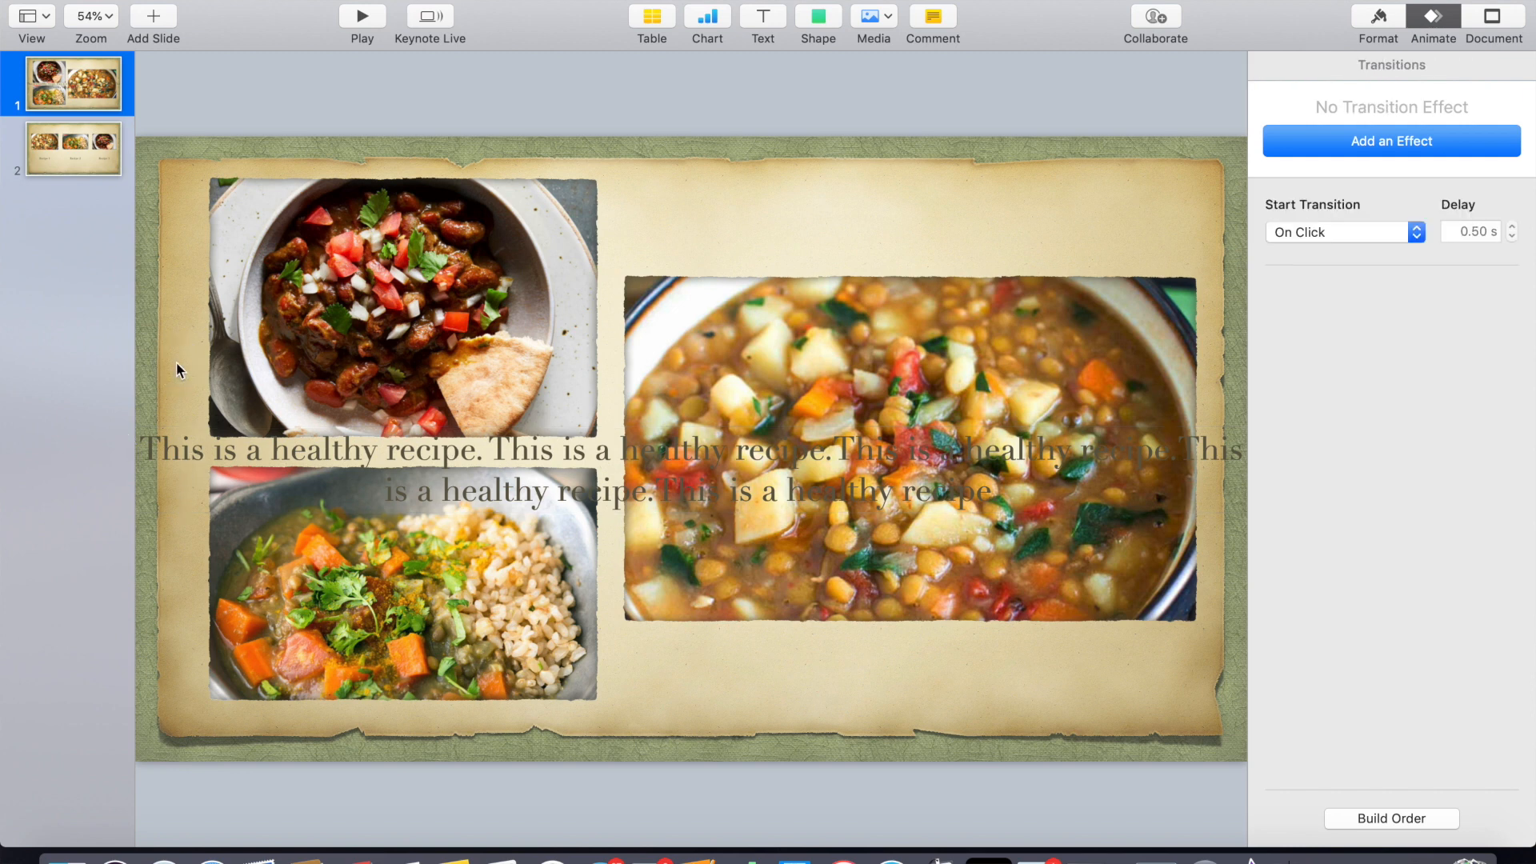
left_click(174, 464)
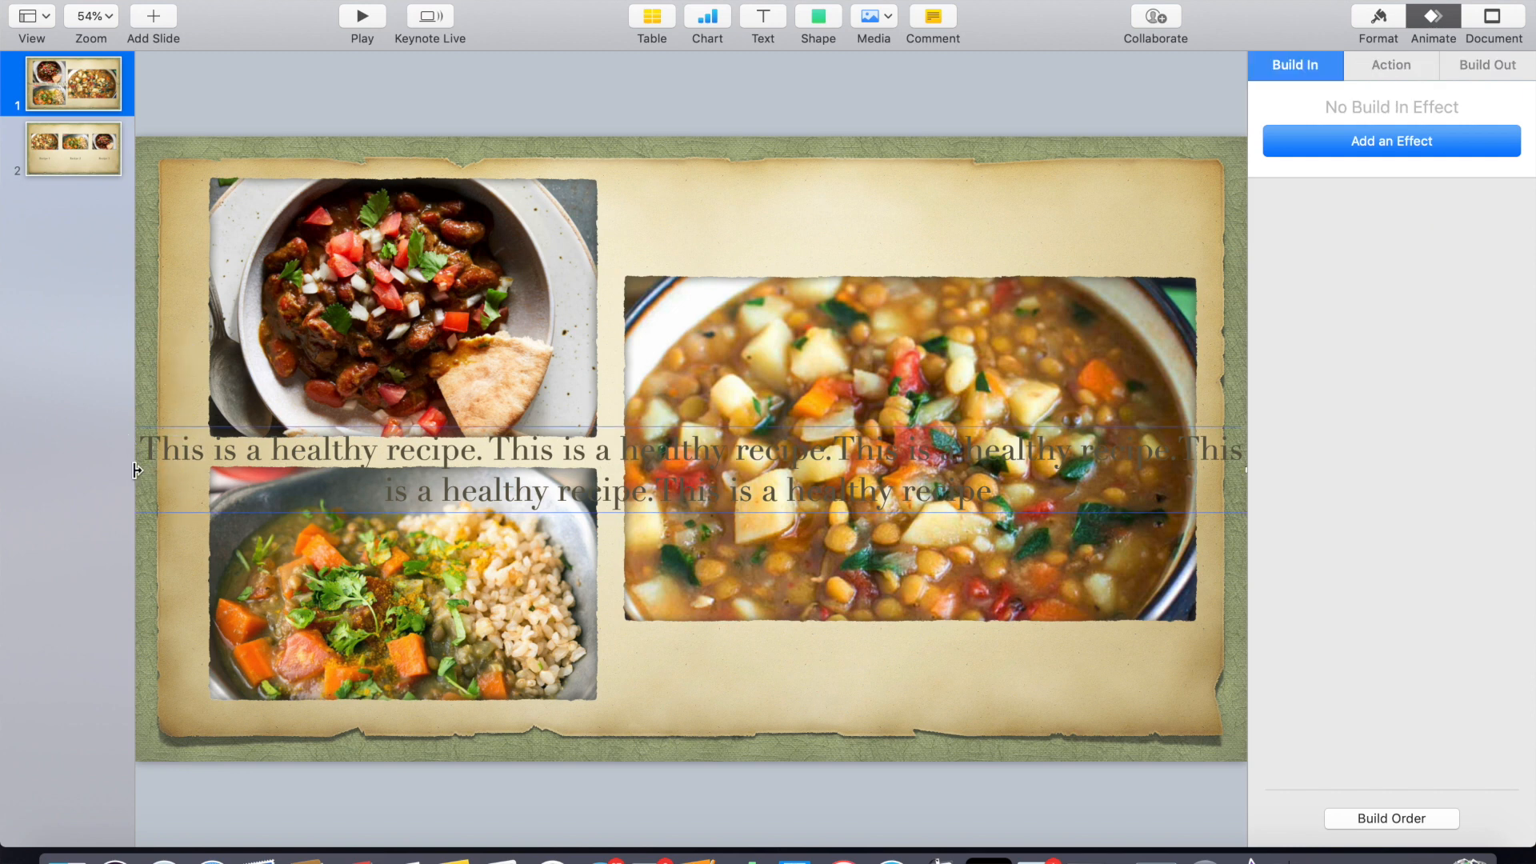
left_click(139, 471)
left_click_drag(138, 471, 616, 395)
left_click_drag(954, 390, 443, 376)
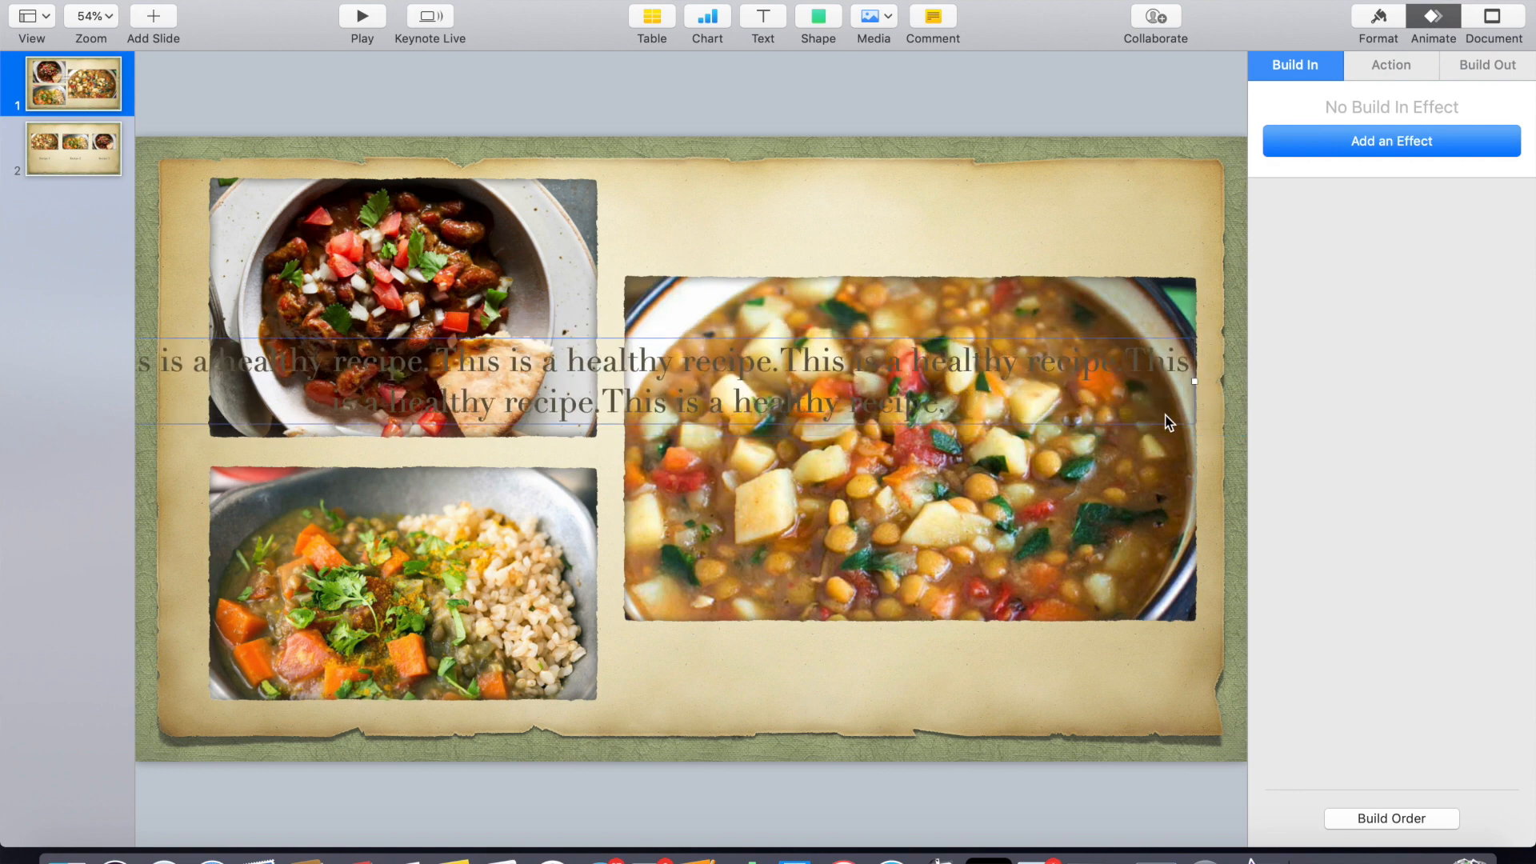
left_click_drag(1196, 380, 532, 388)
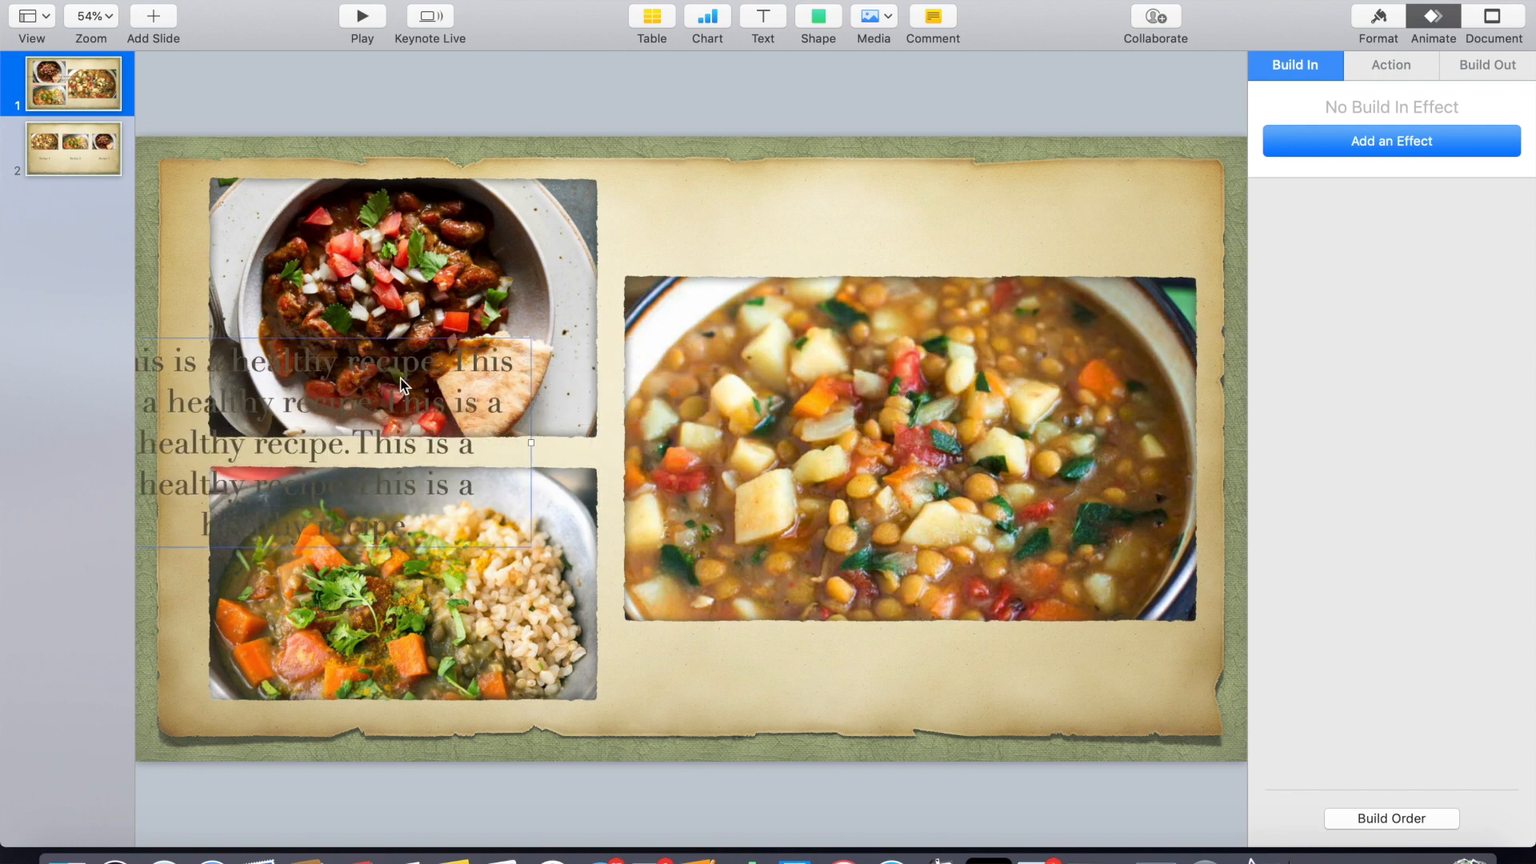
left_click_drag(298, 409, 918, 389)
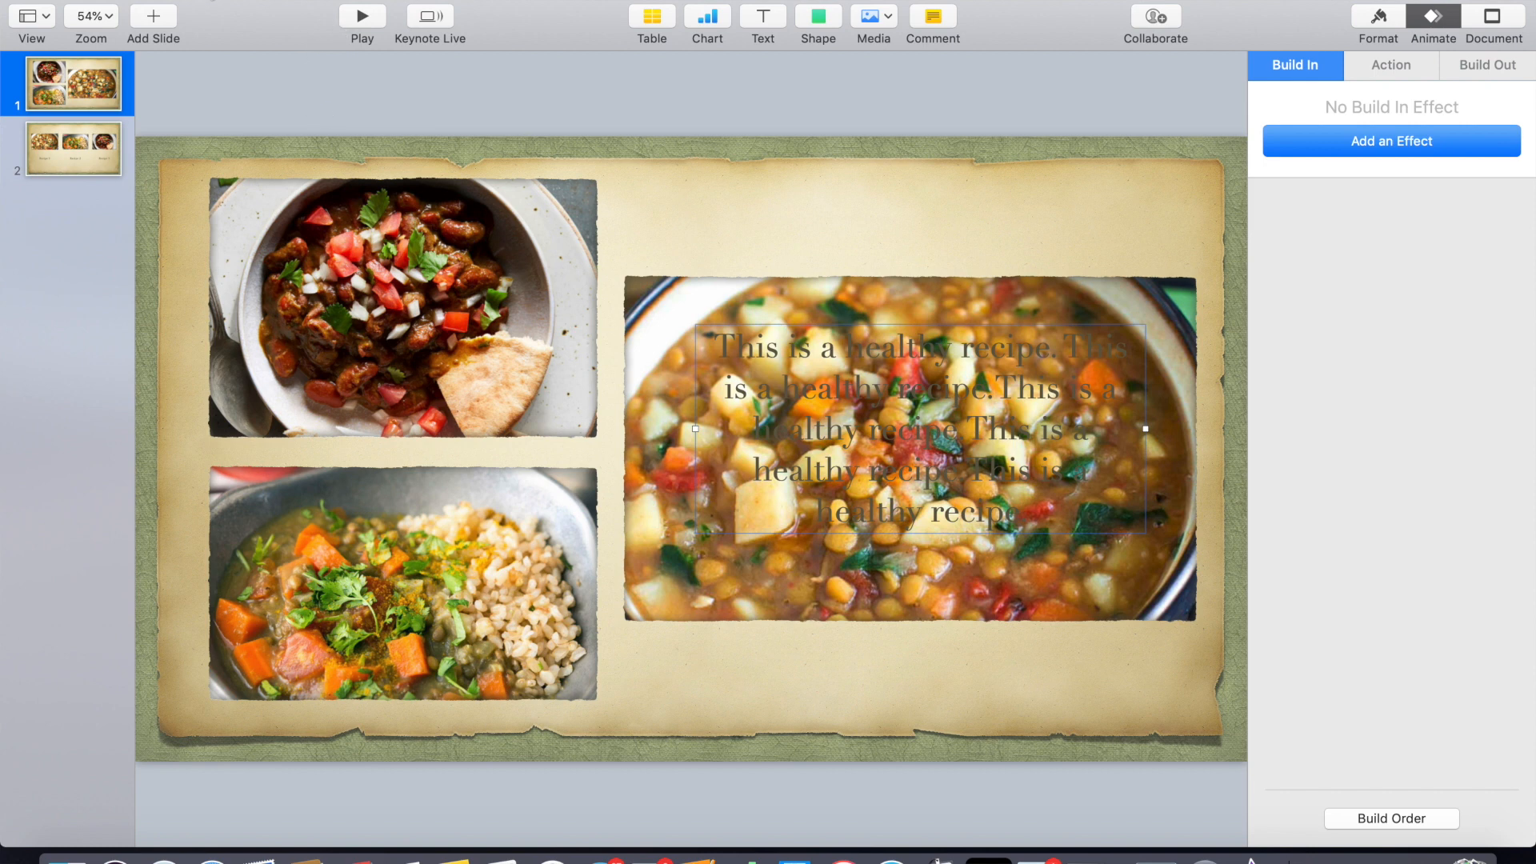
- Duplicate the first slide
right_click(93, 85)
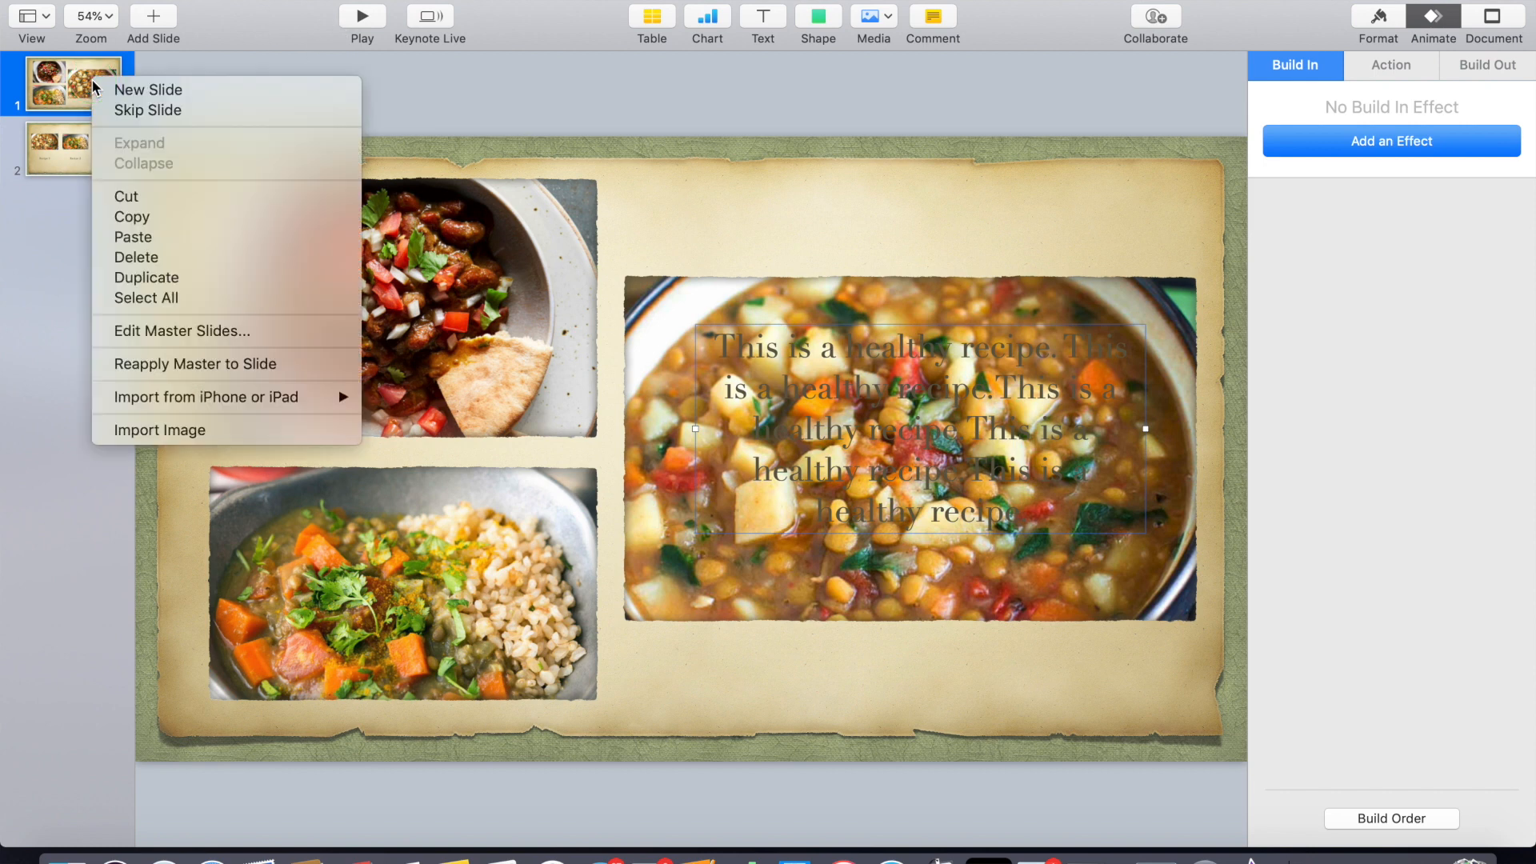
left_click(158, 279)
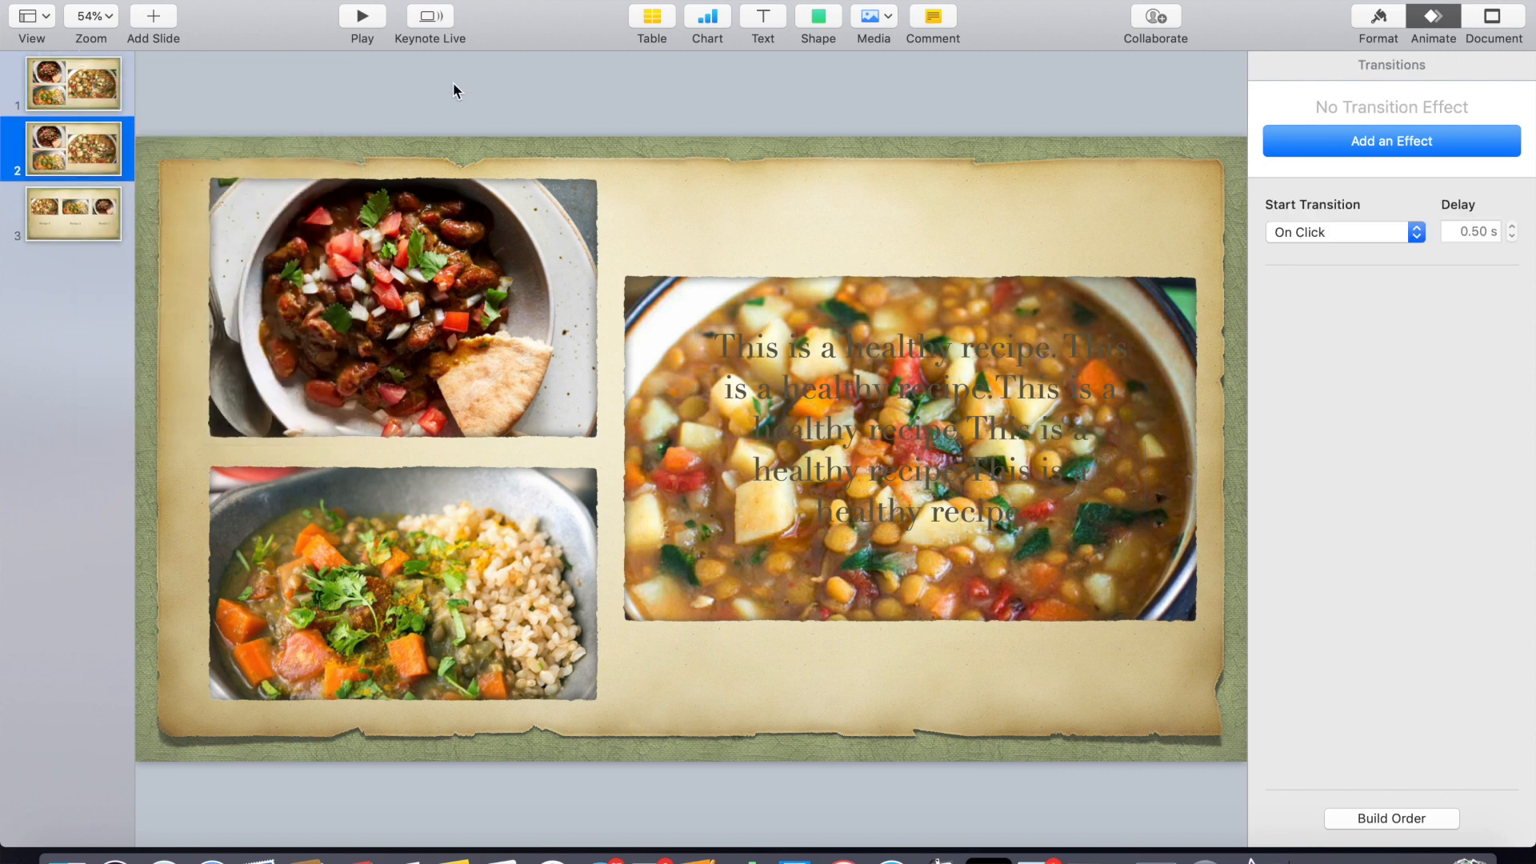
- Delete the text box from the first slide
left_click(97, 81)
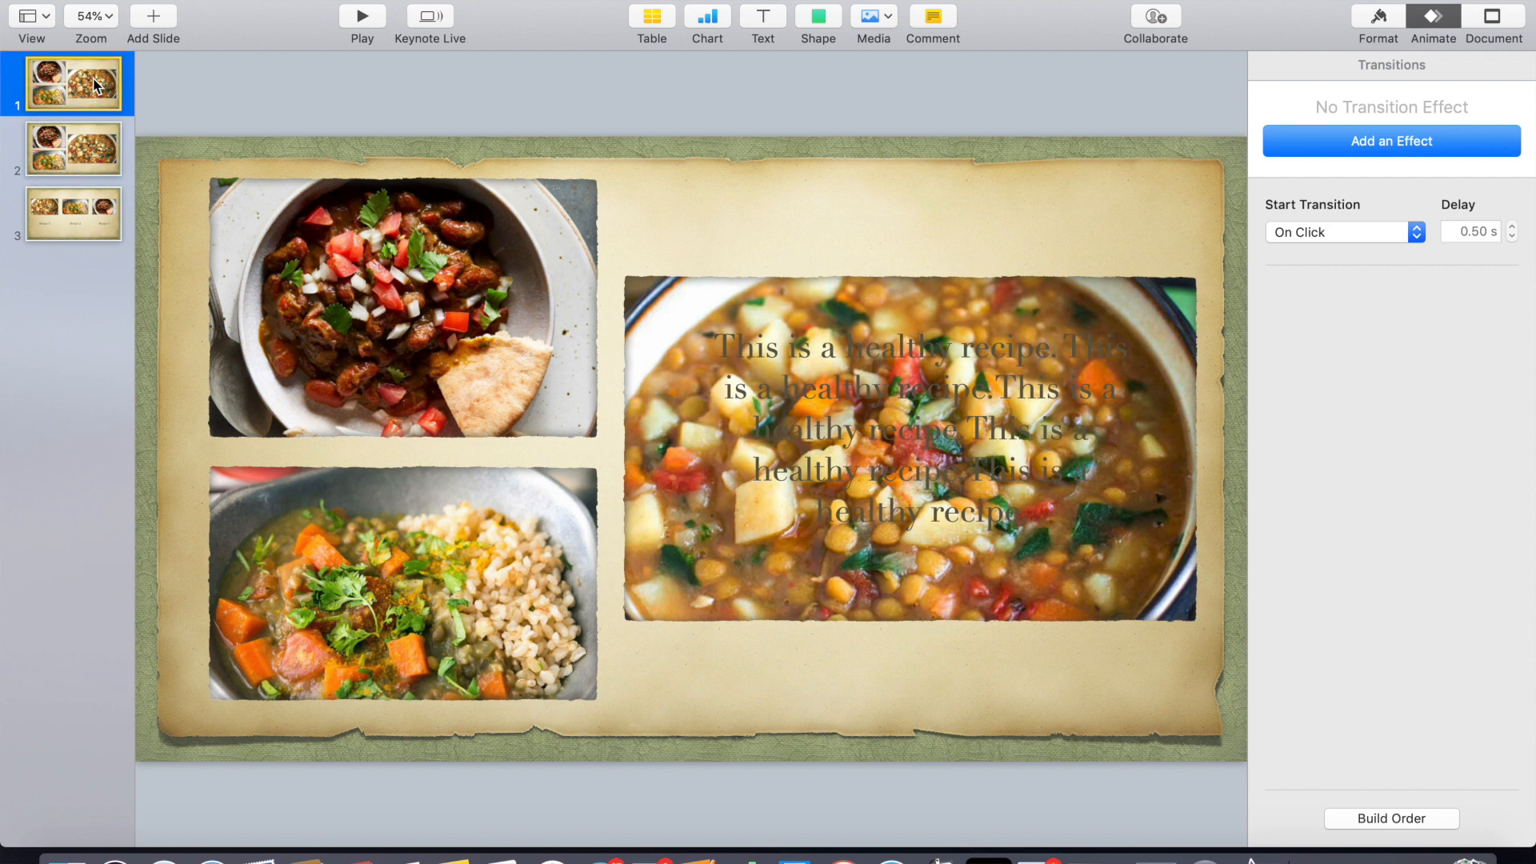
left_click(880, 413)
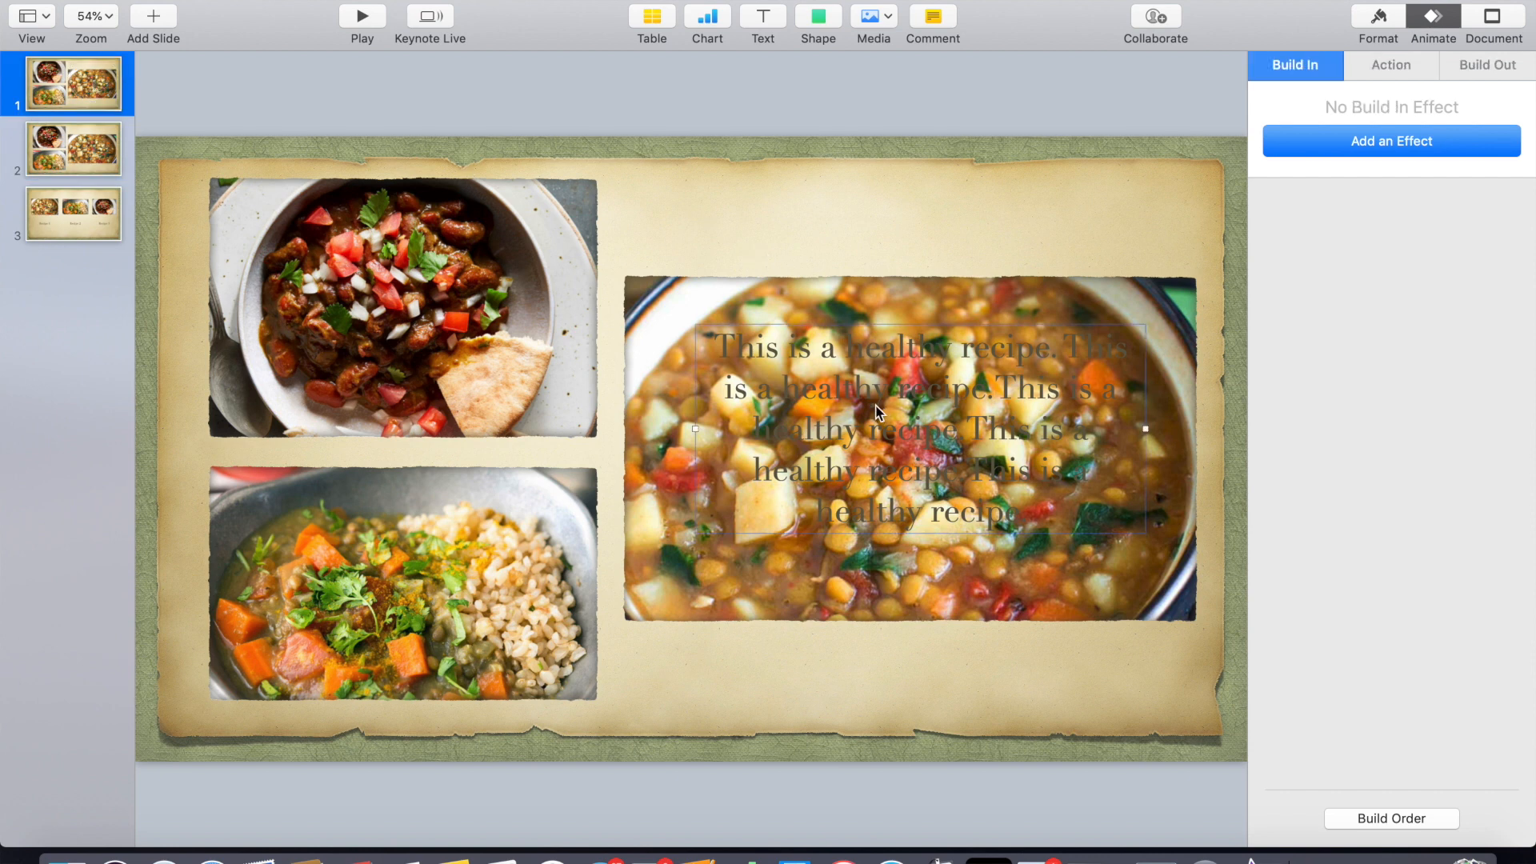
key("Delete")
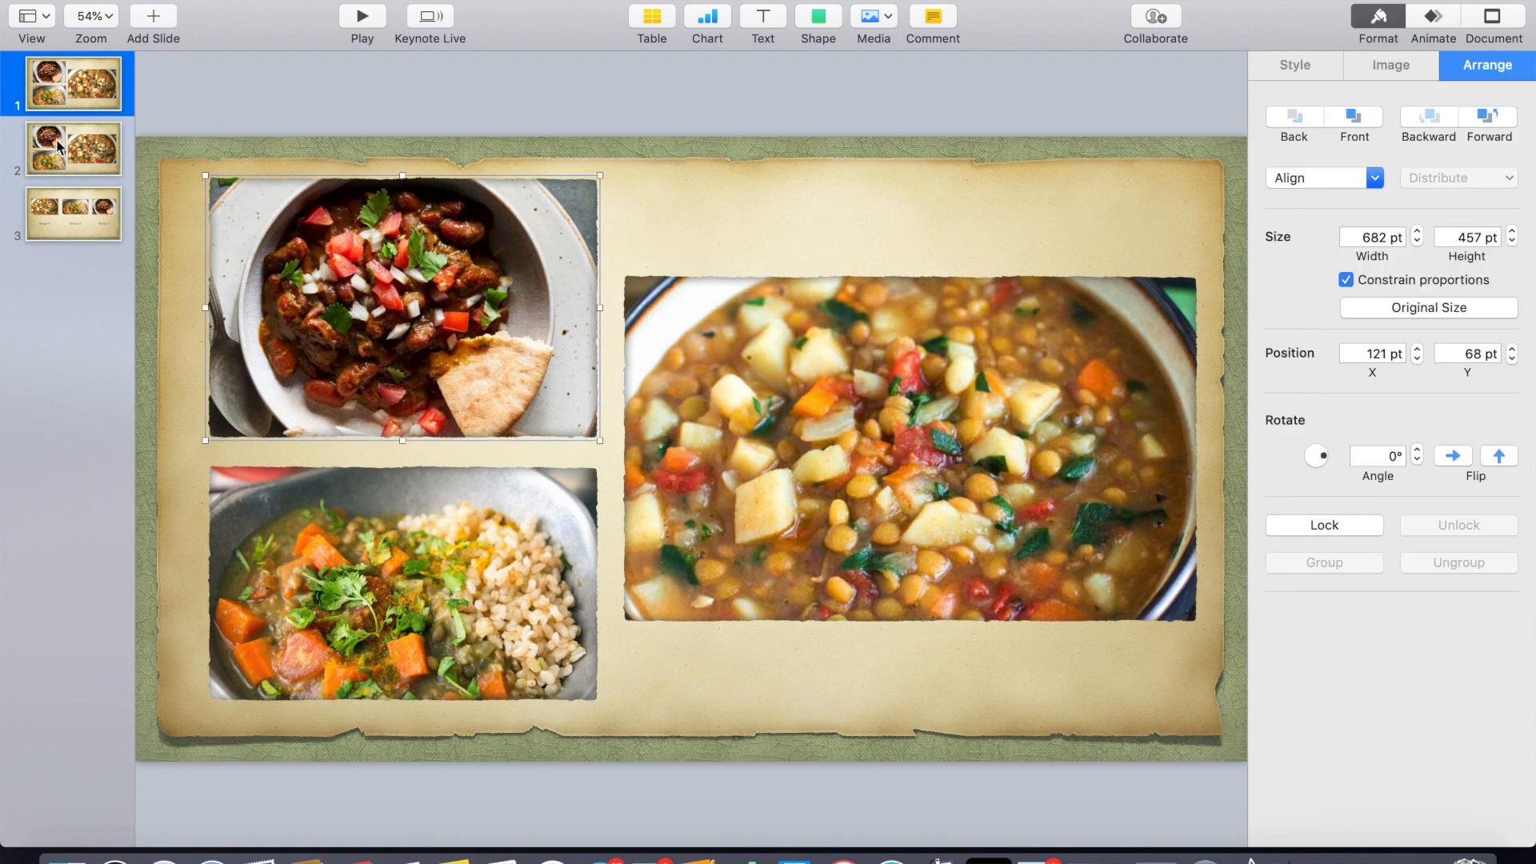
- On the second slide, shrink the top-left and bottom-left photos slightly
left_click(60, 146)
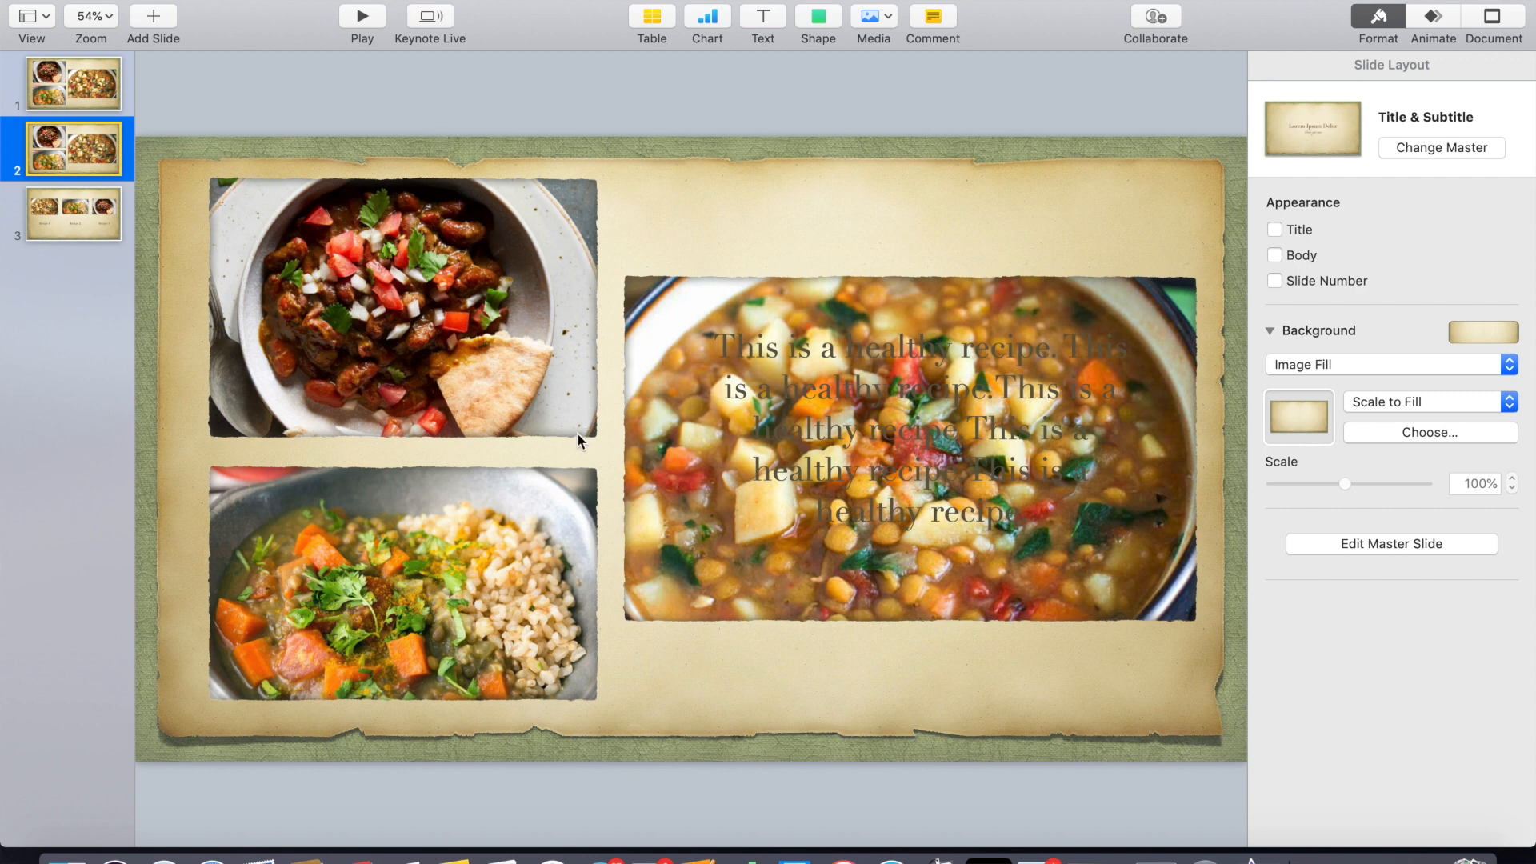
left_click(579, 410)
left_click_drag(599, 439, 568, 418)
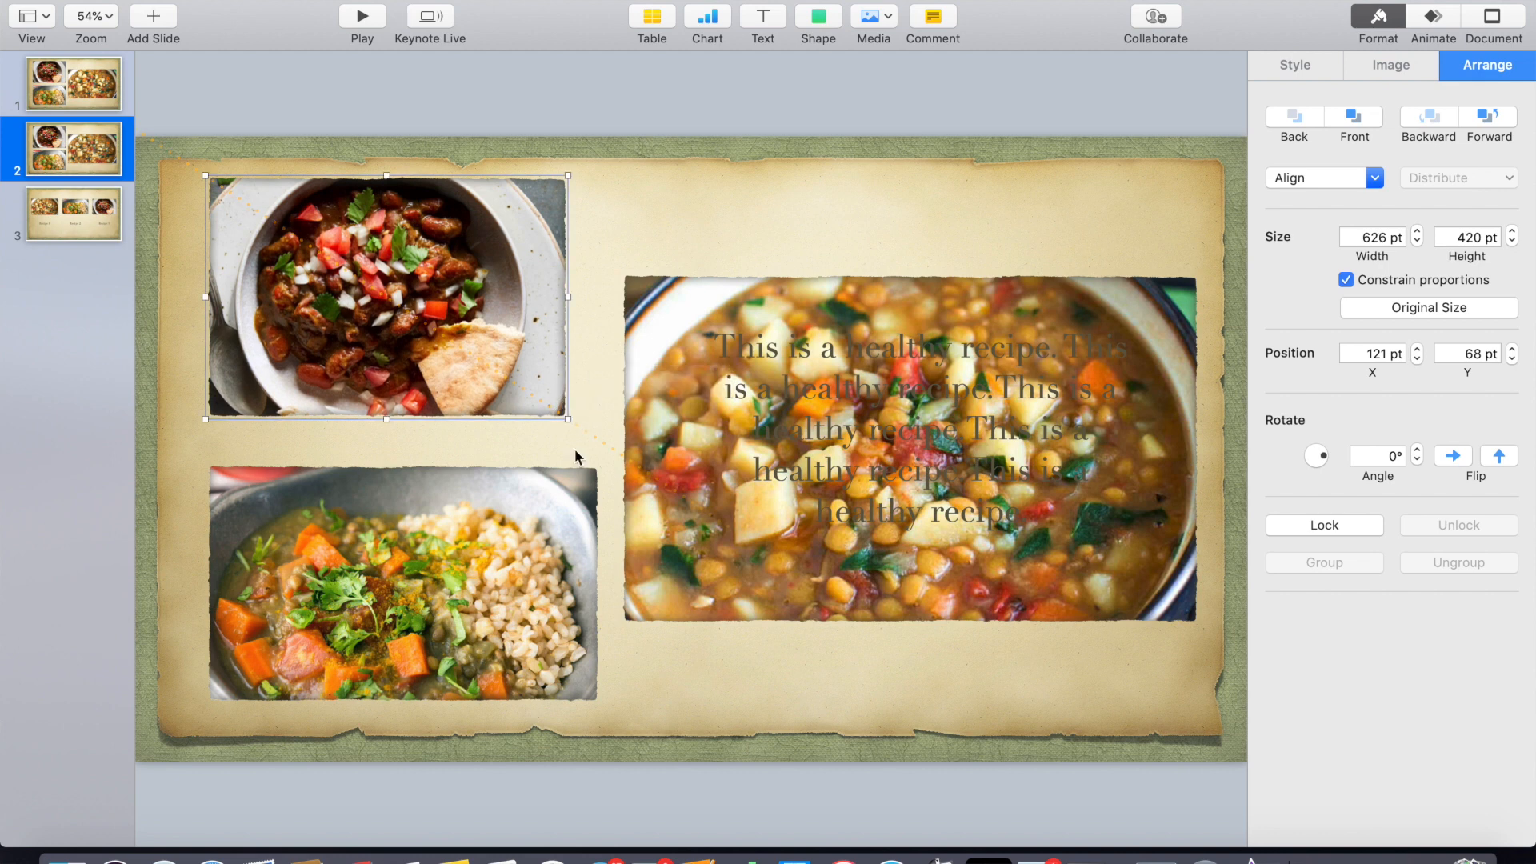
left_click(575, 612)
left_click_drag(596, 702, 570, 672)
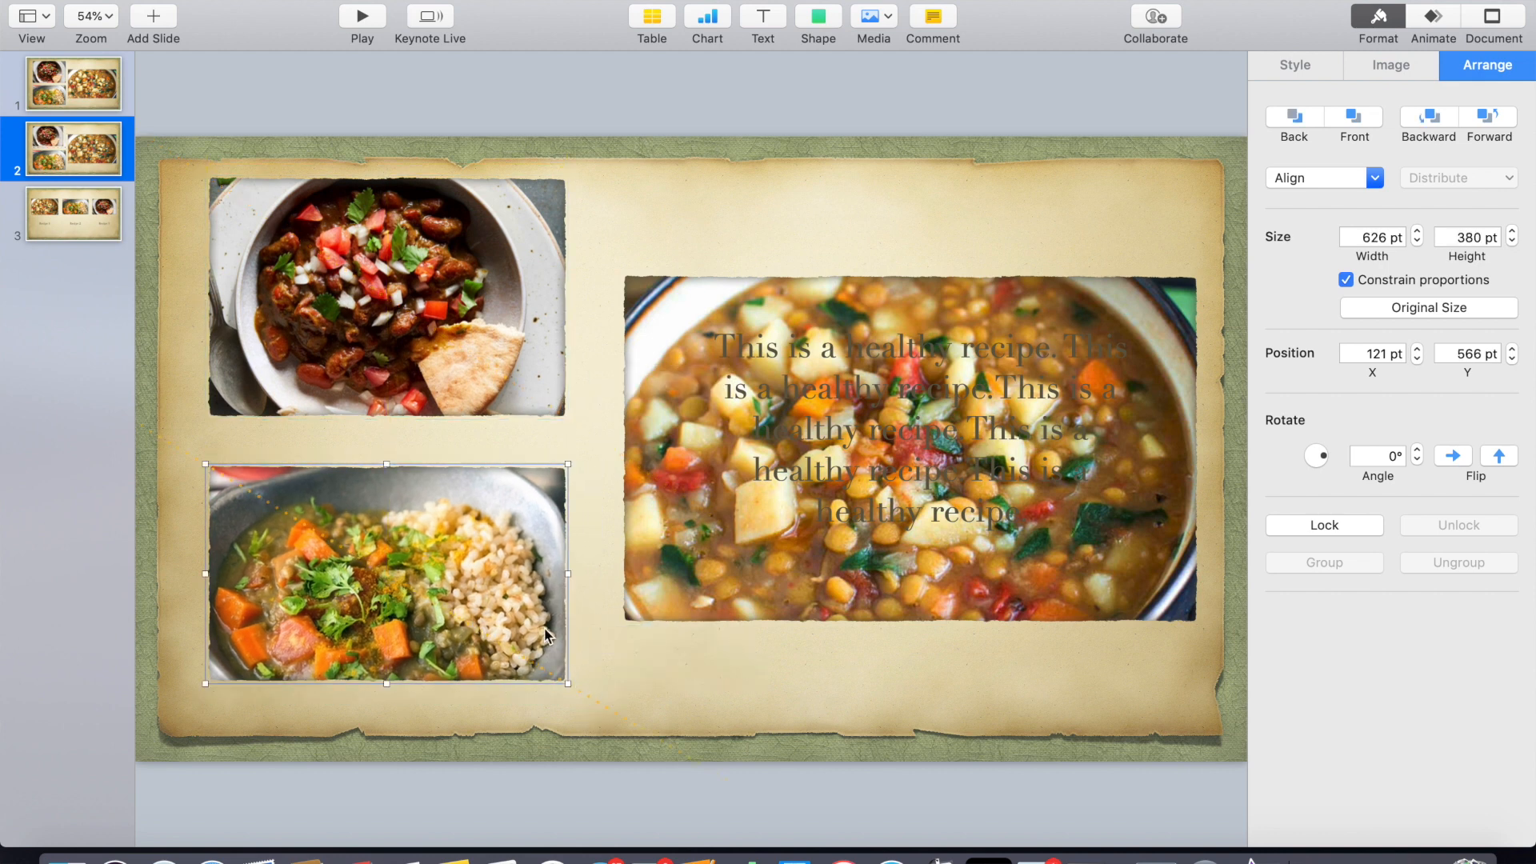
- Rotate the top-left photo to an angle of 357°
left_click(464, 338)
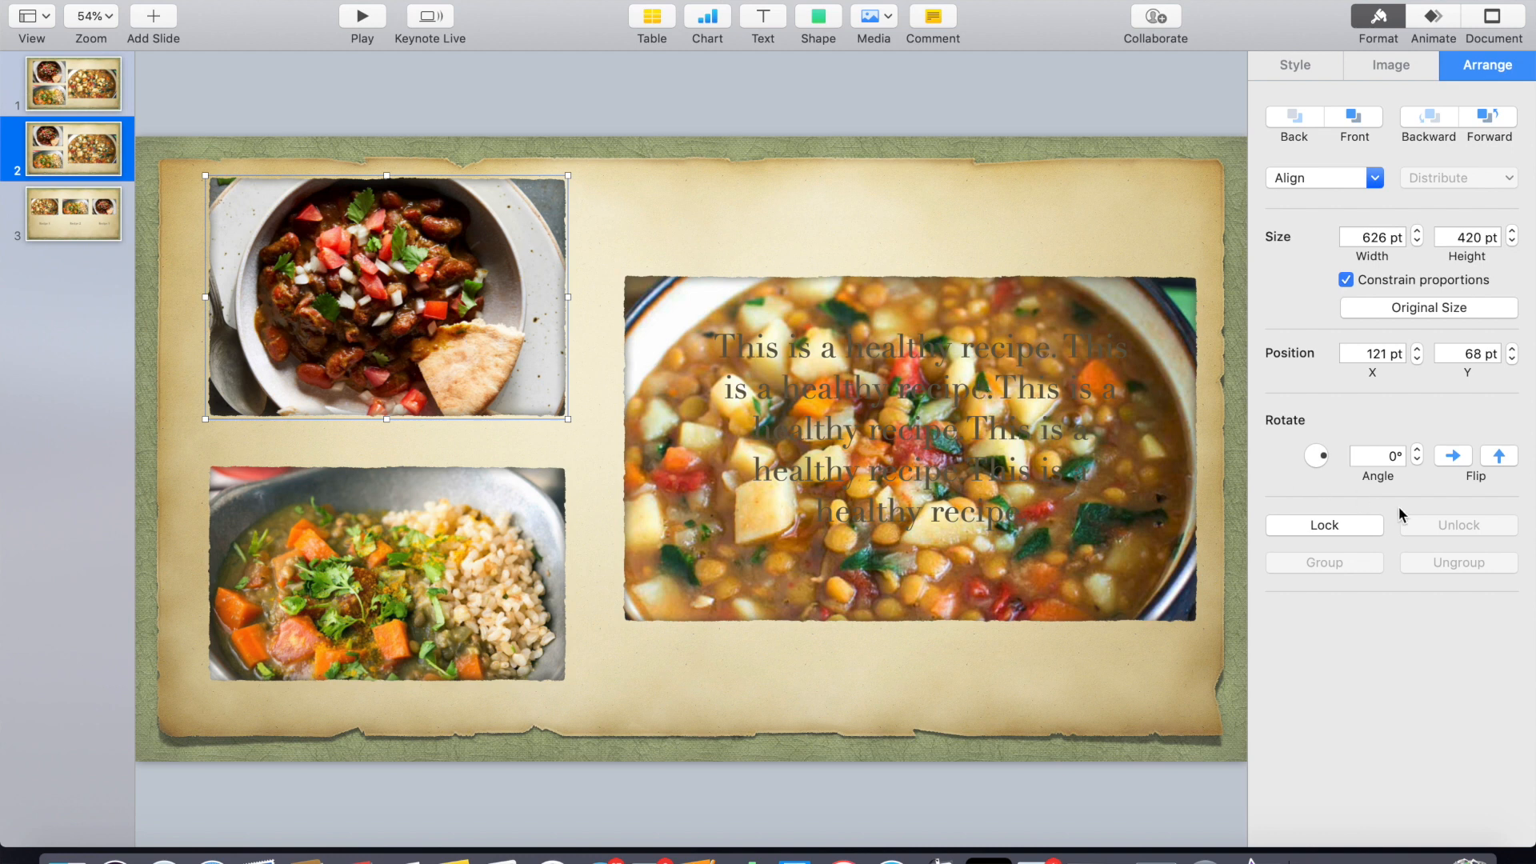
left_click(1417, 451)
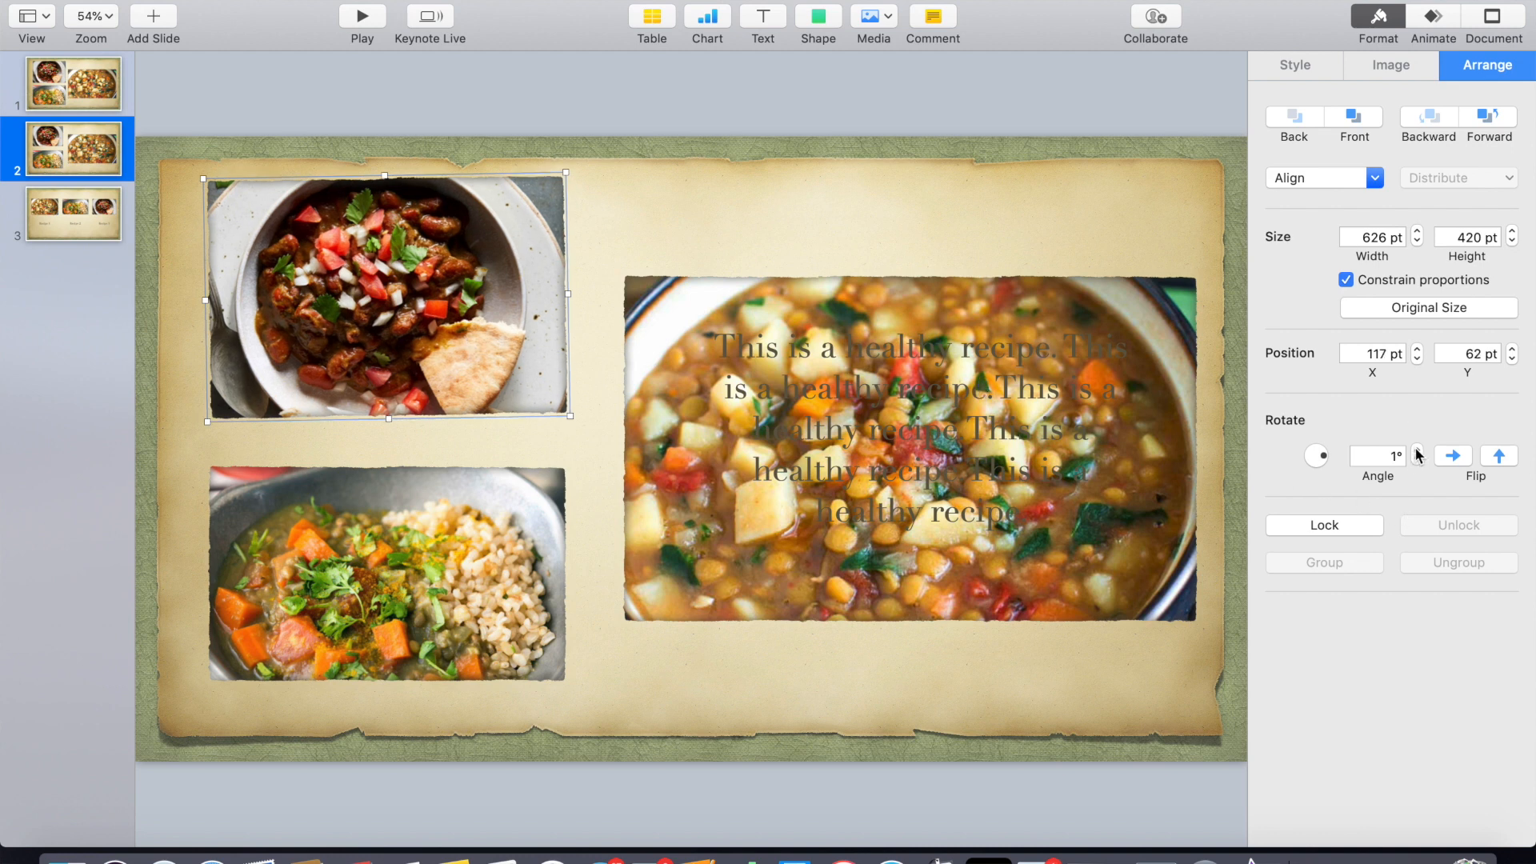
left_click(1417, 461)
left_click(1417, 461)
left_click(1417, 461)
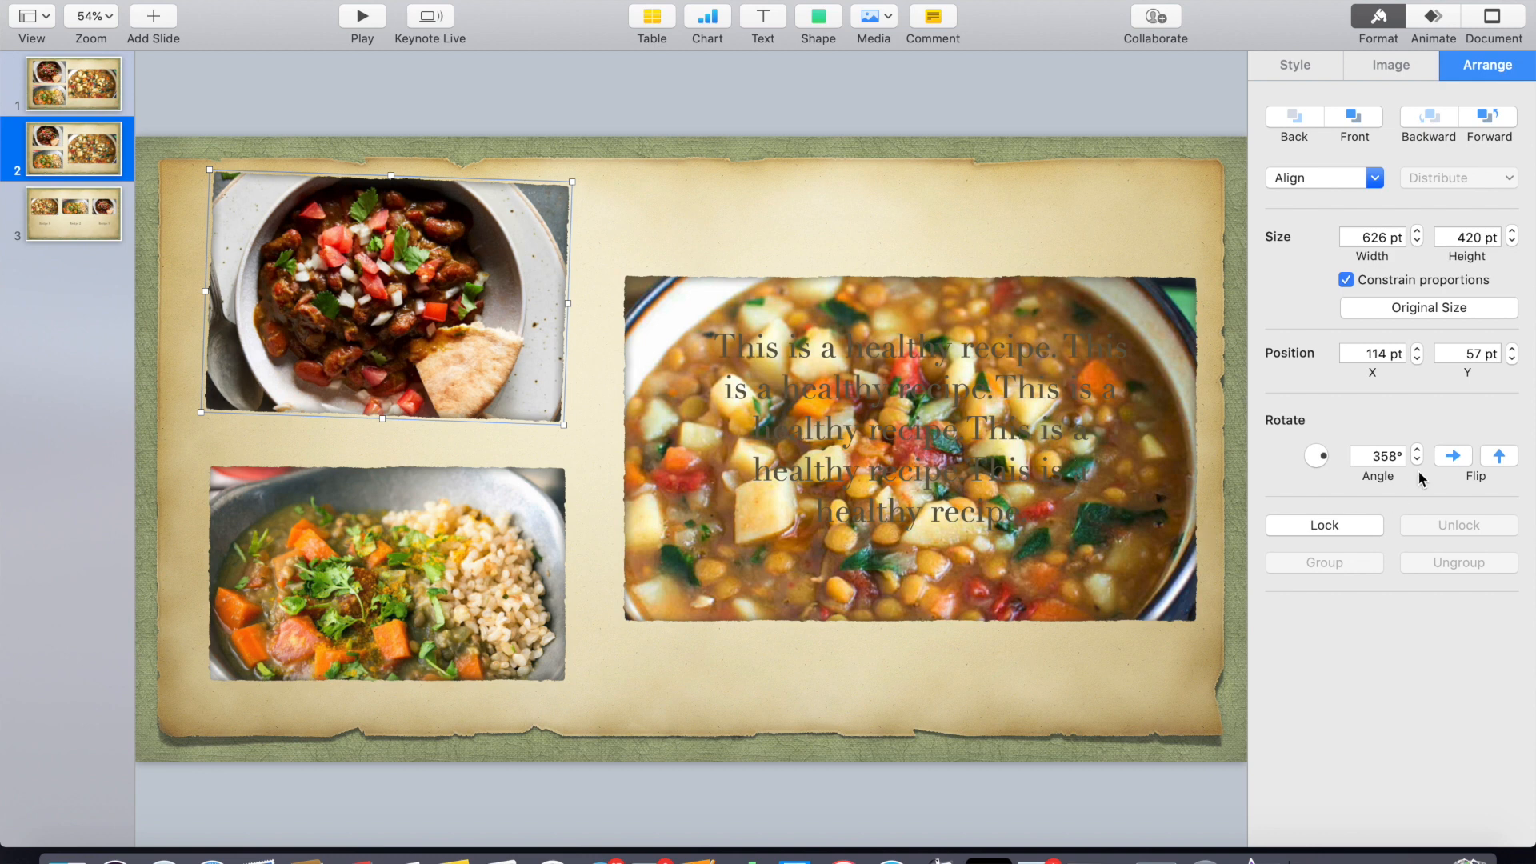
left_click(1417, 461)
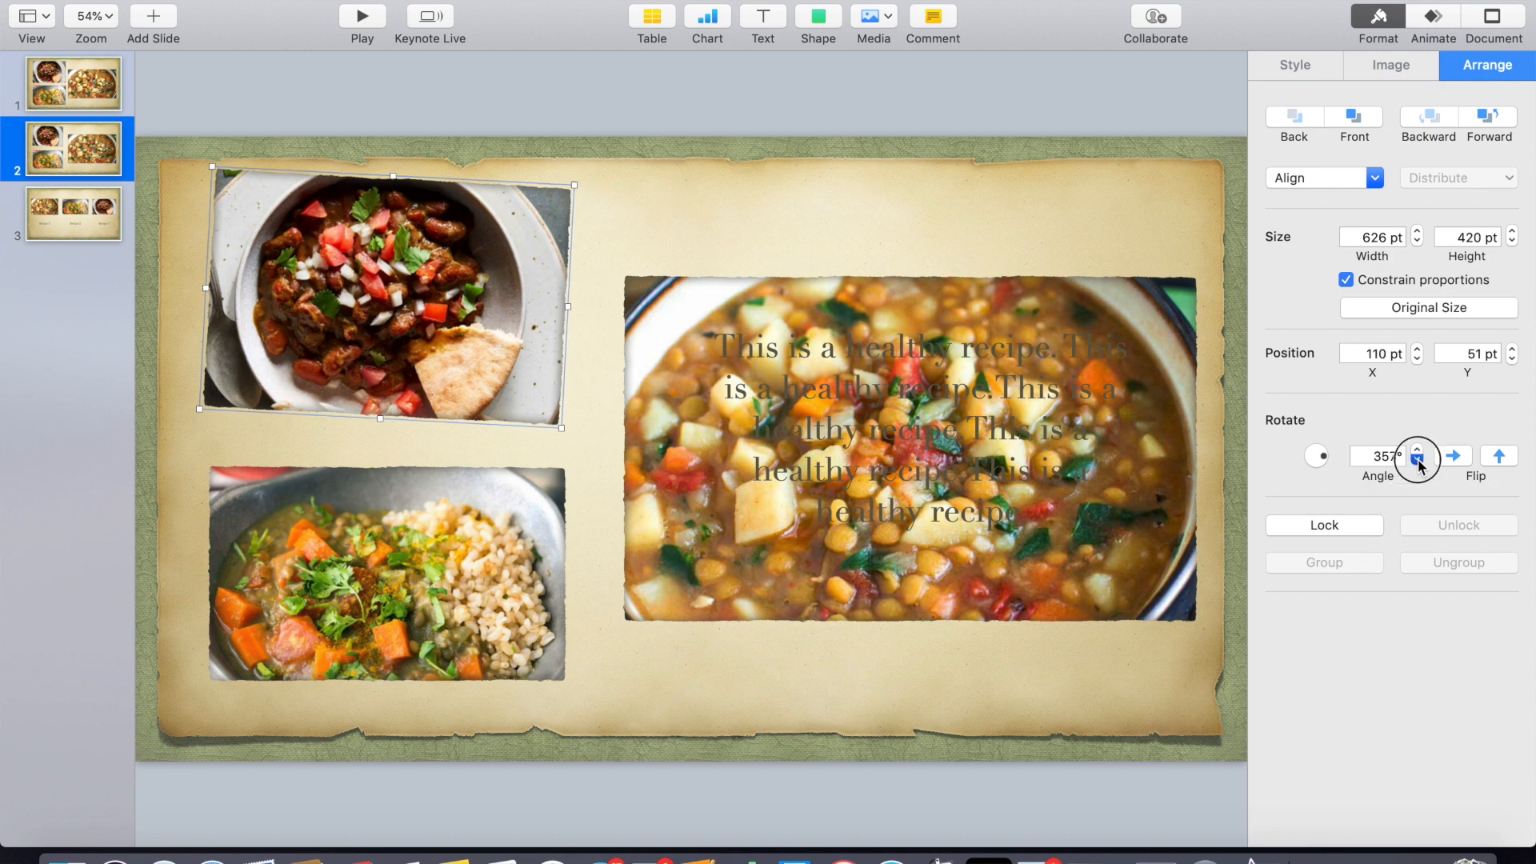
- Rotate the bottom-left photo to an angle of 3°
left_click(530, 542)
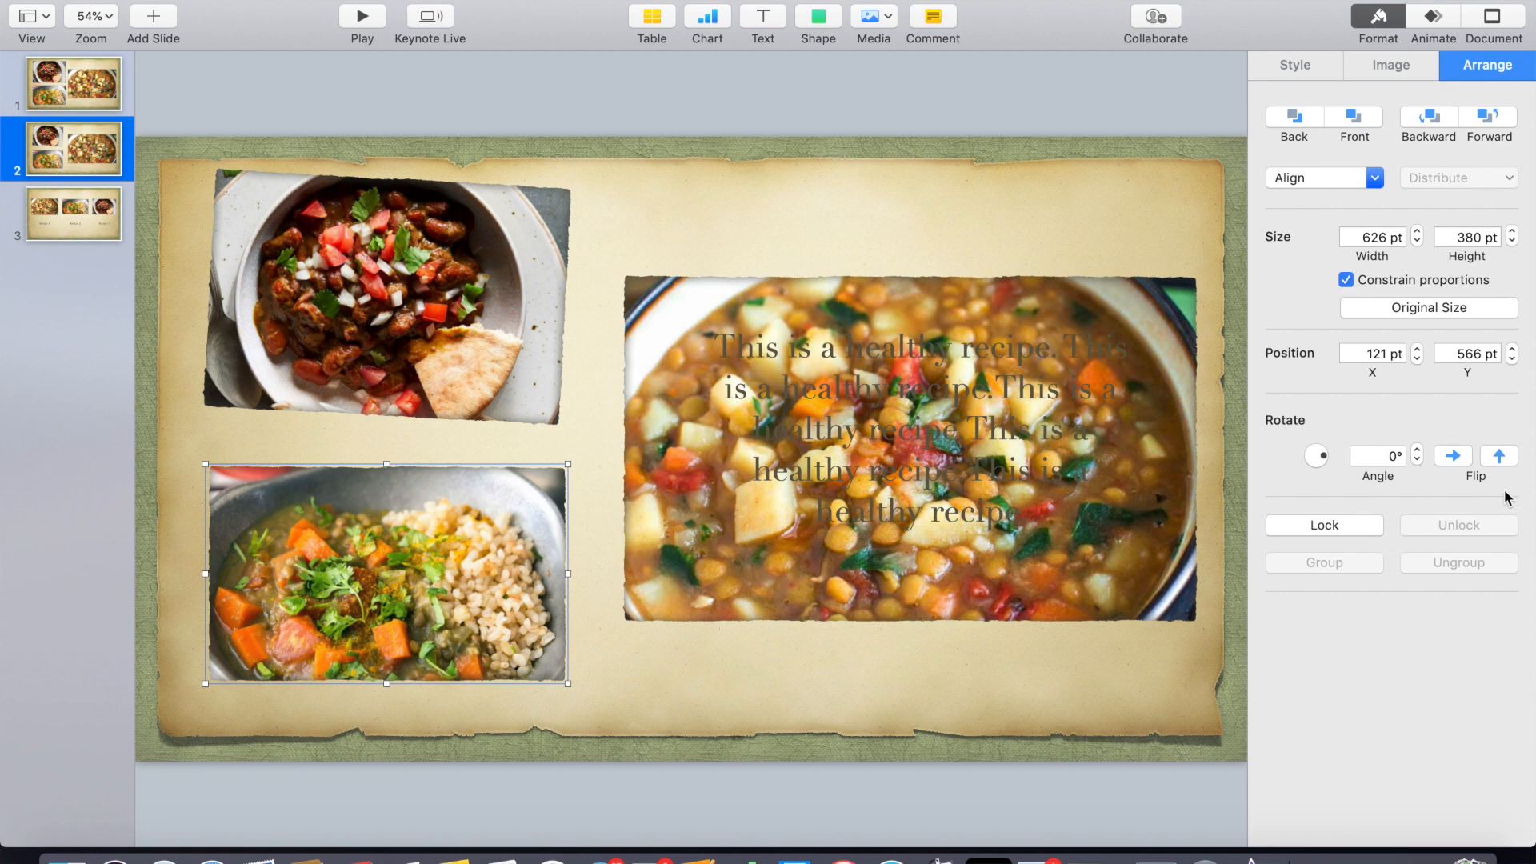
left_click(1417, 451)
left_click(1417, 451)
left_click(1417, 451)
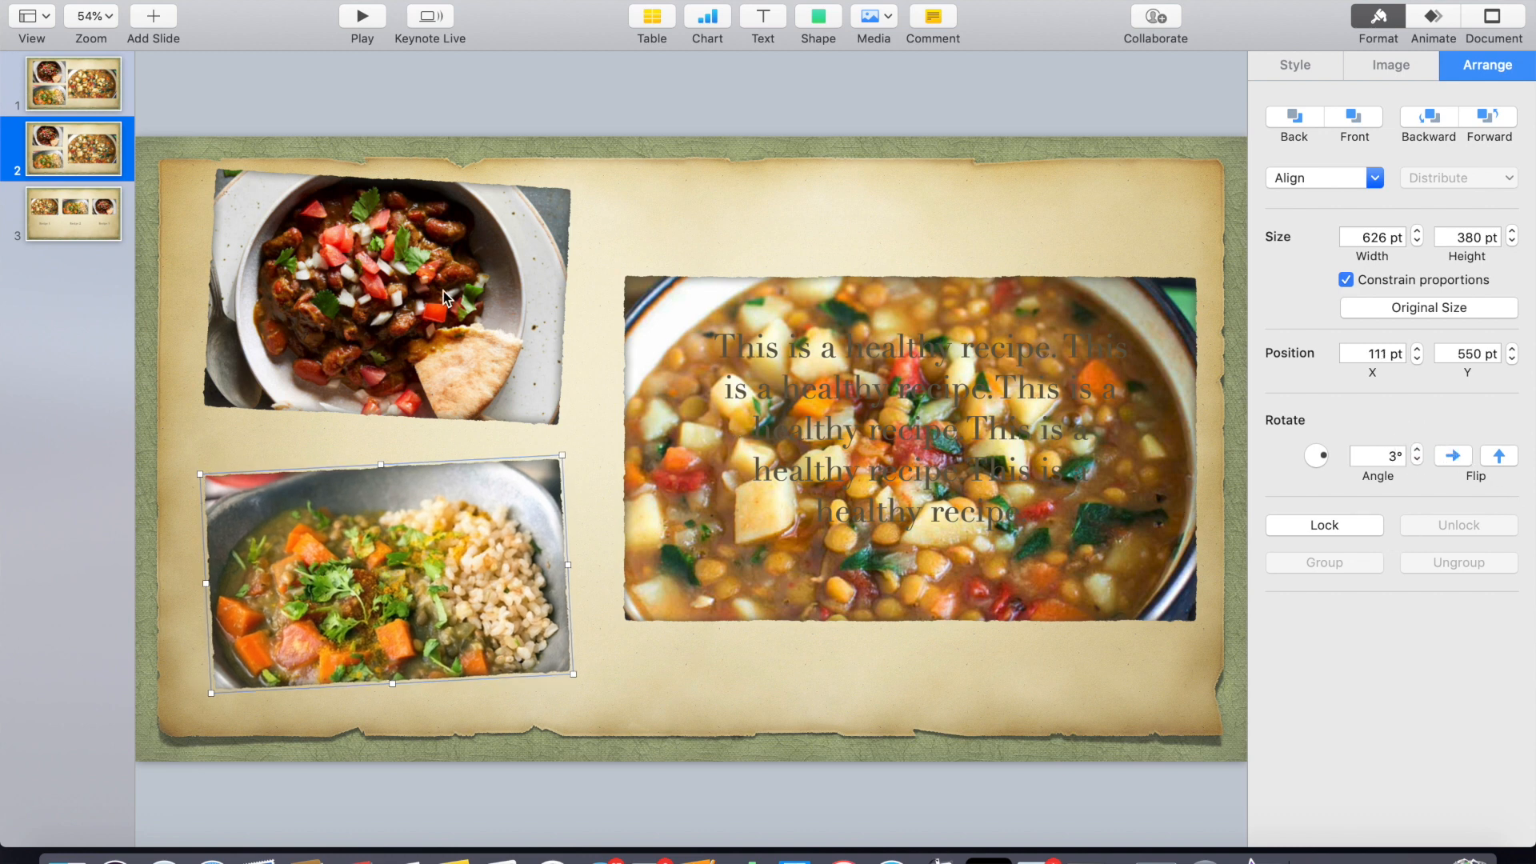
- Move the two tilted photos toward the centre, tucking them near the large soup photo
left_click_drag(444, 297, 566, 405)
left_click_drag(448, 618, 573, 520)
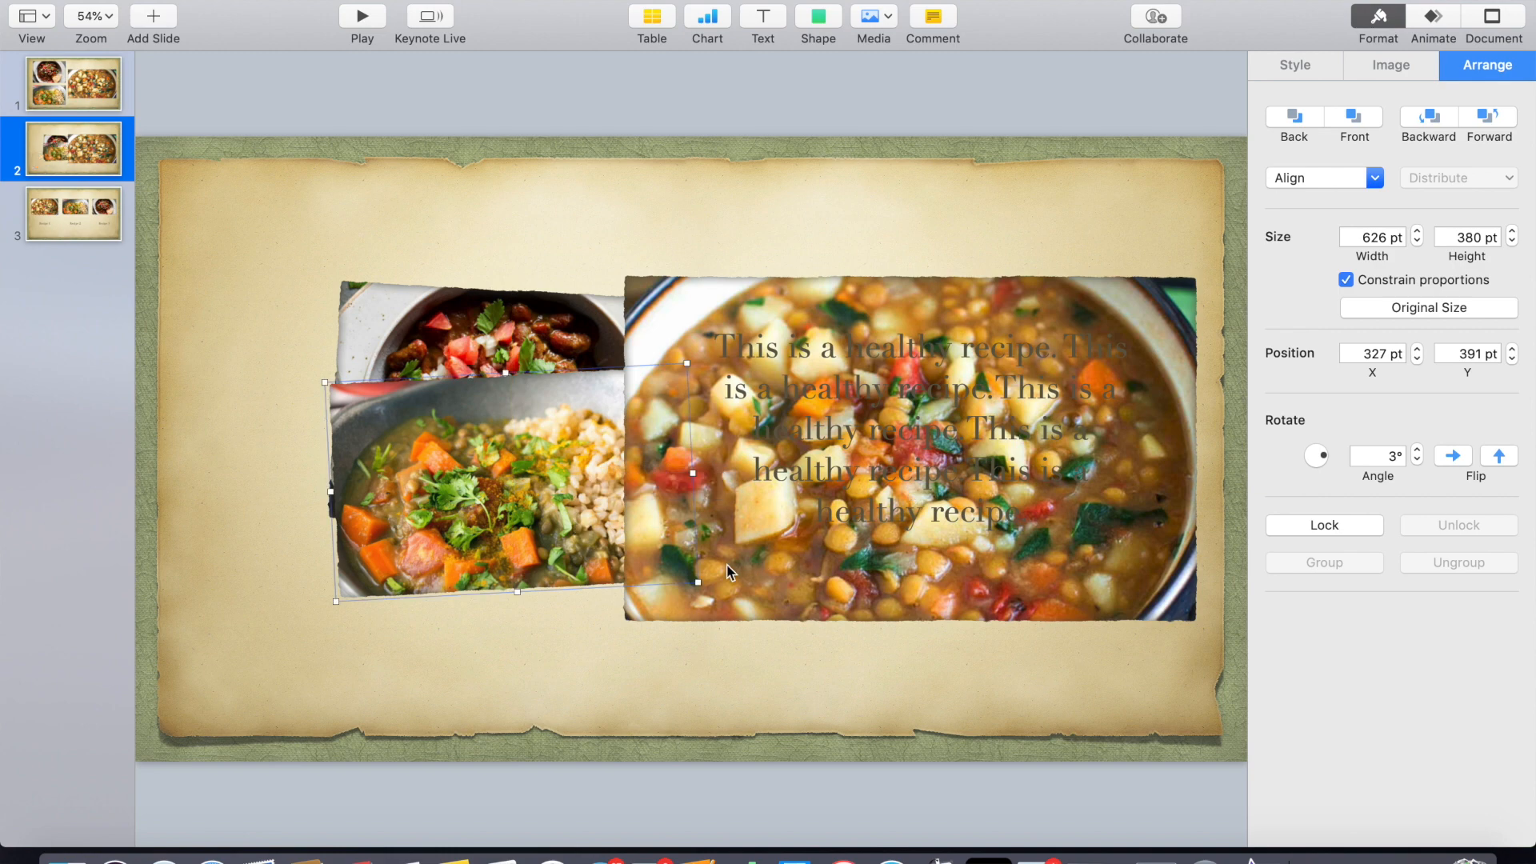
- Move the large soup photo to the left side of the slide and shrink it
left_click(706, 581)
left_click_drag(756, 595, 301, 586)
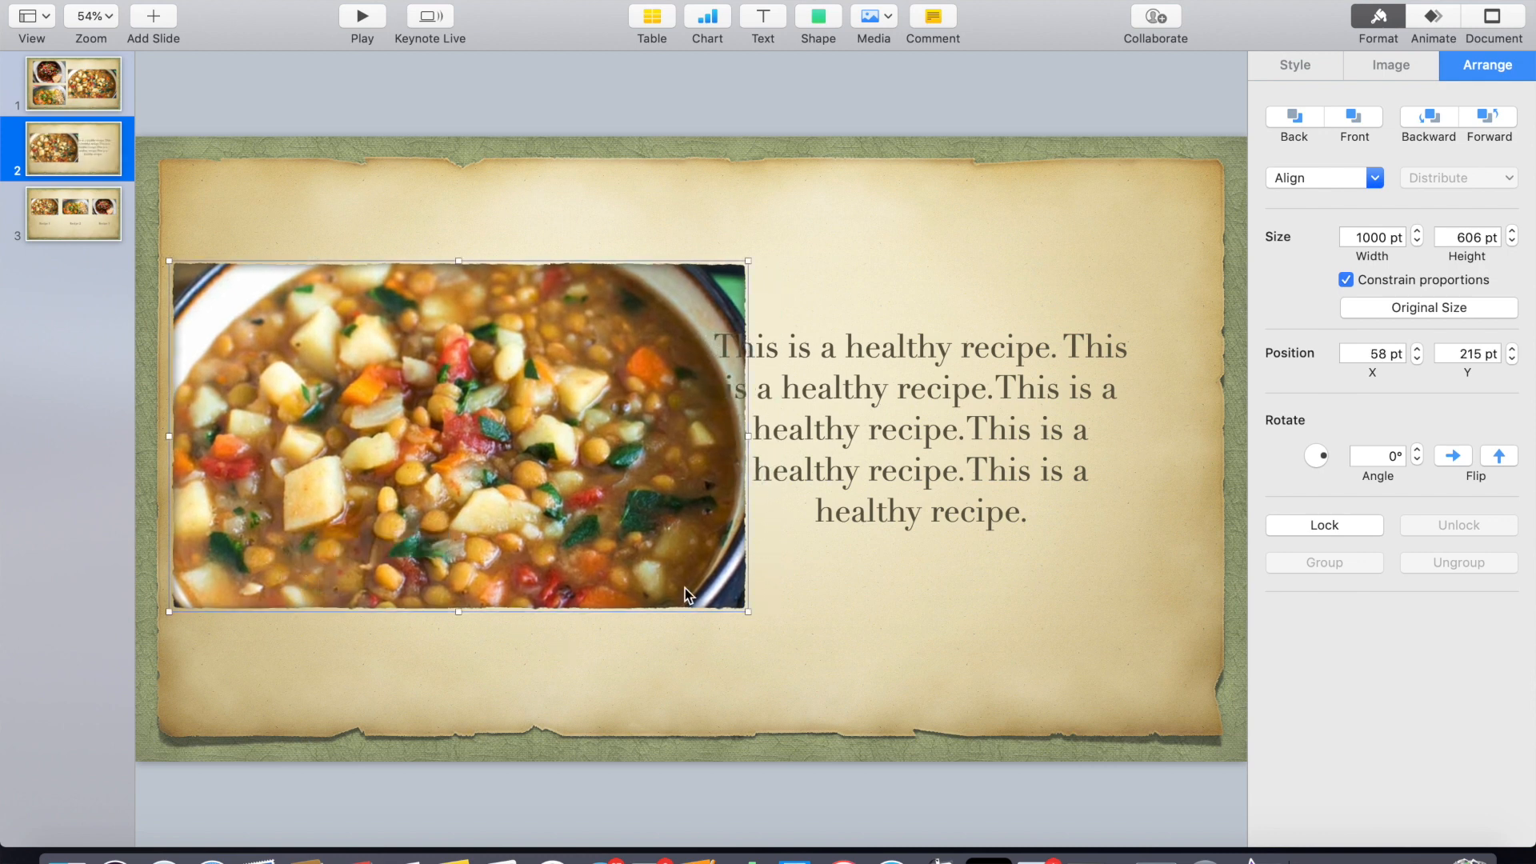
left_click_drag(746, 610, 662, 581)
- Reposition the soup photo and the tilted photos so they stack together left of the text, soup photo about 871 pt wide
left_click_drag(602, 506, 541, 539)
left_click_drag(658, 536, 654, 502)
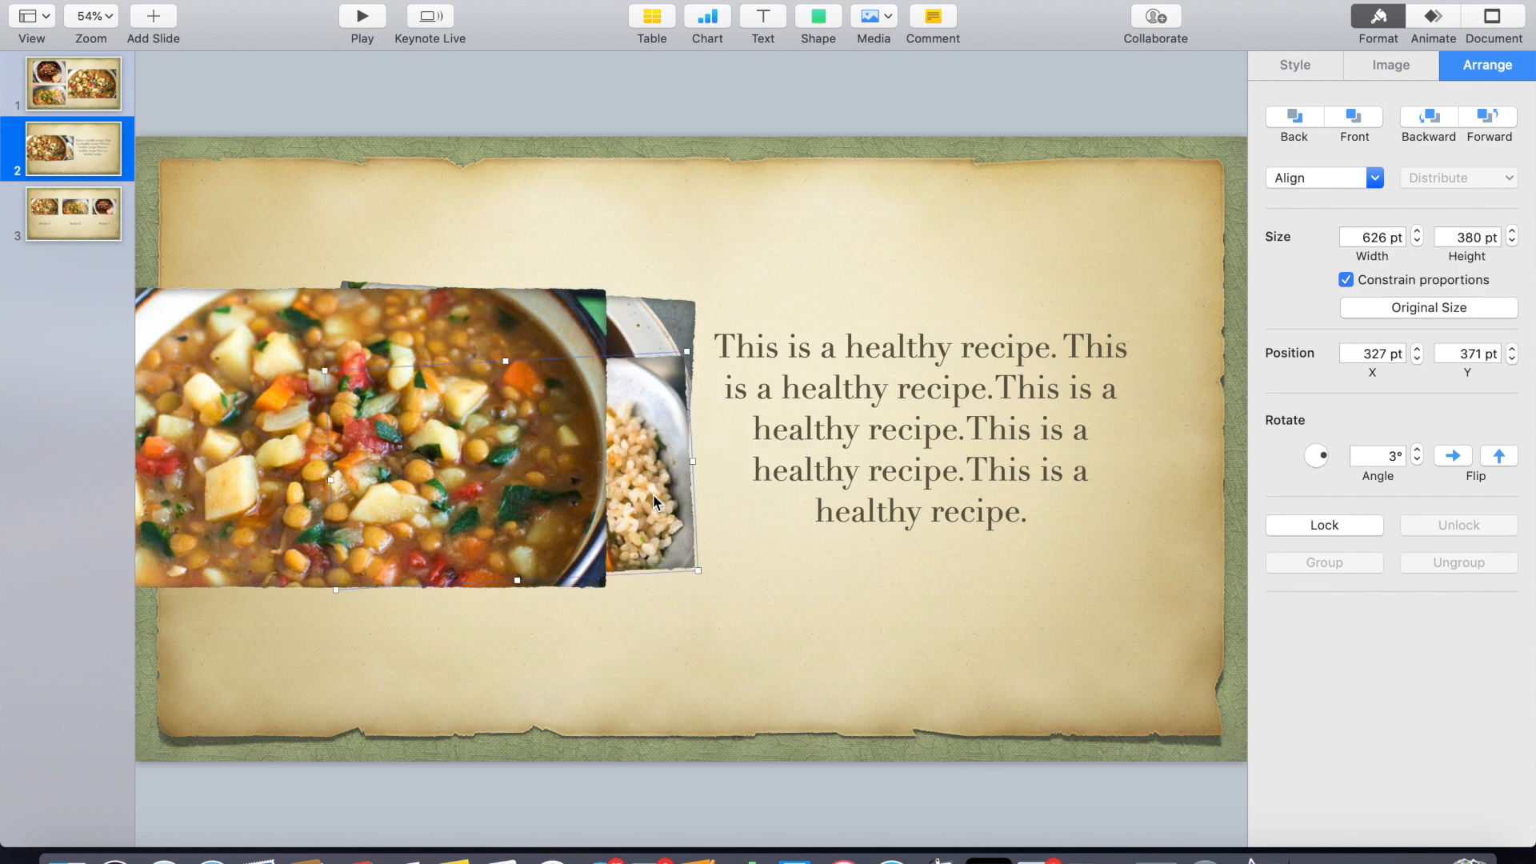
left_click_drag(657, 322, 657, 342)
left_click_drag(453, 390, 517, 392)
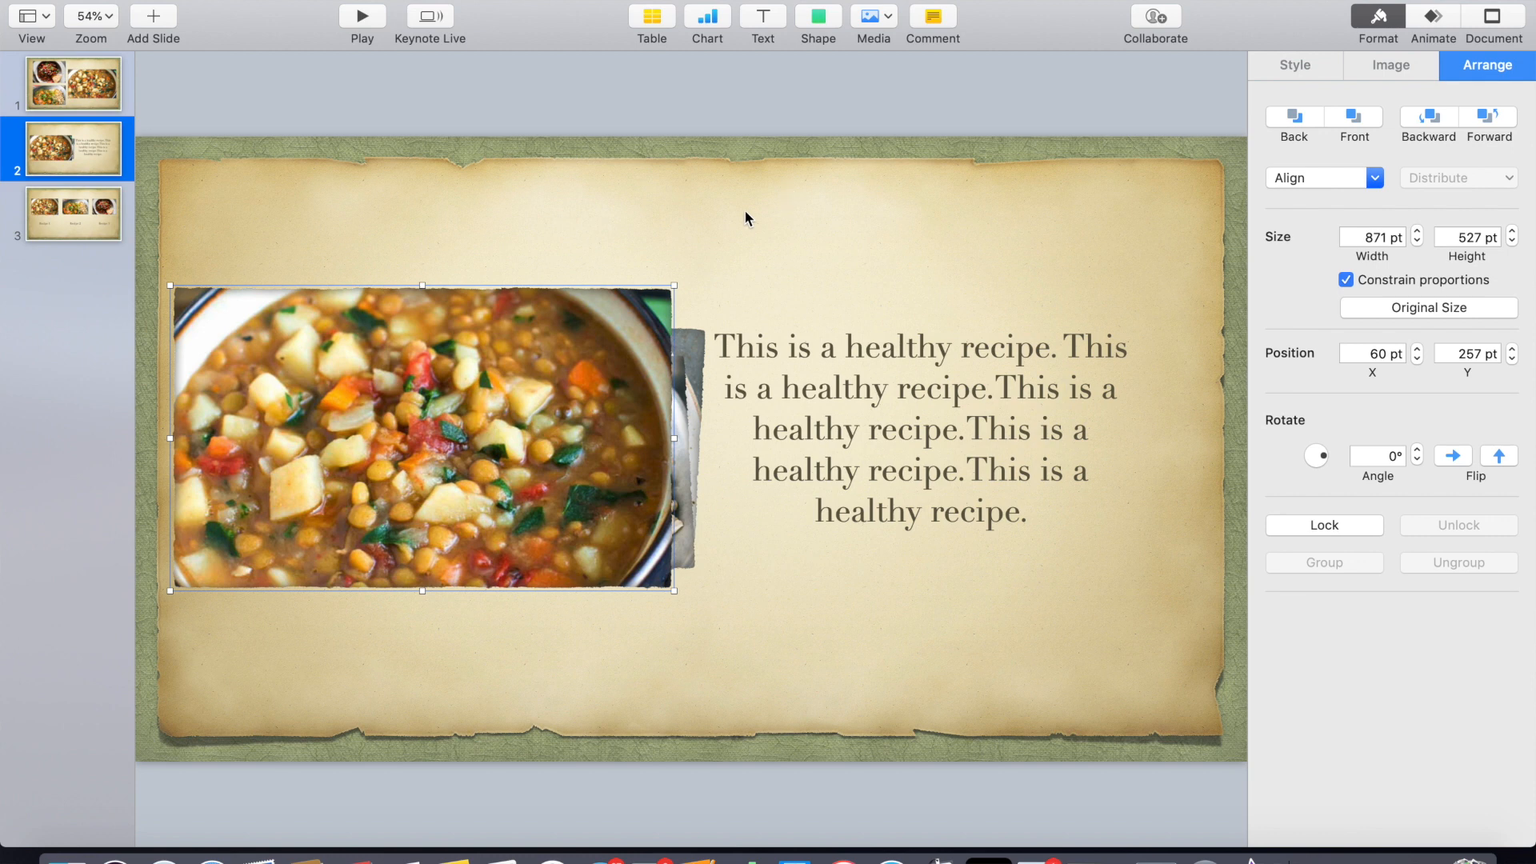
- Add a Magic Move transition to the first slide
left_click(90, 87)
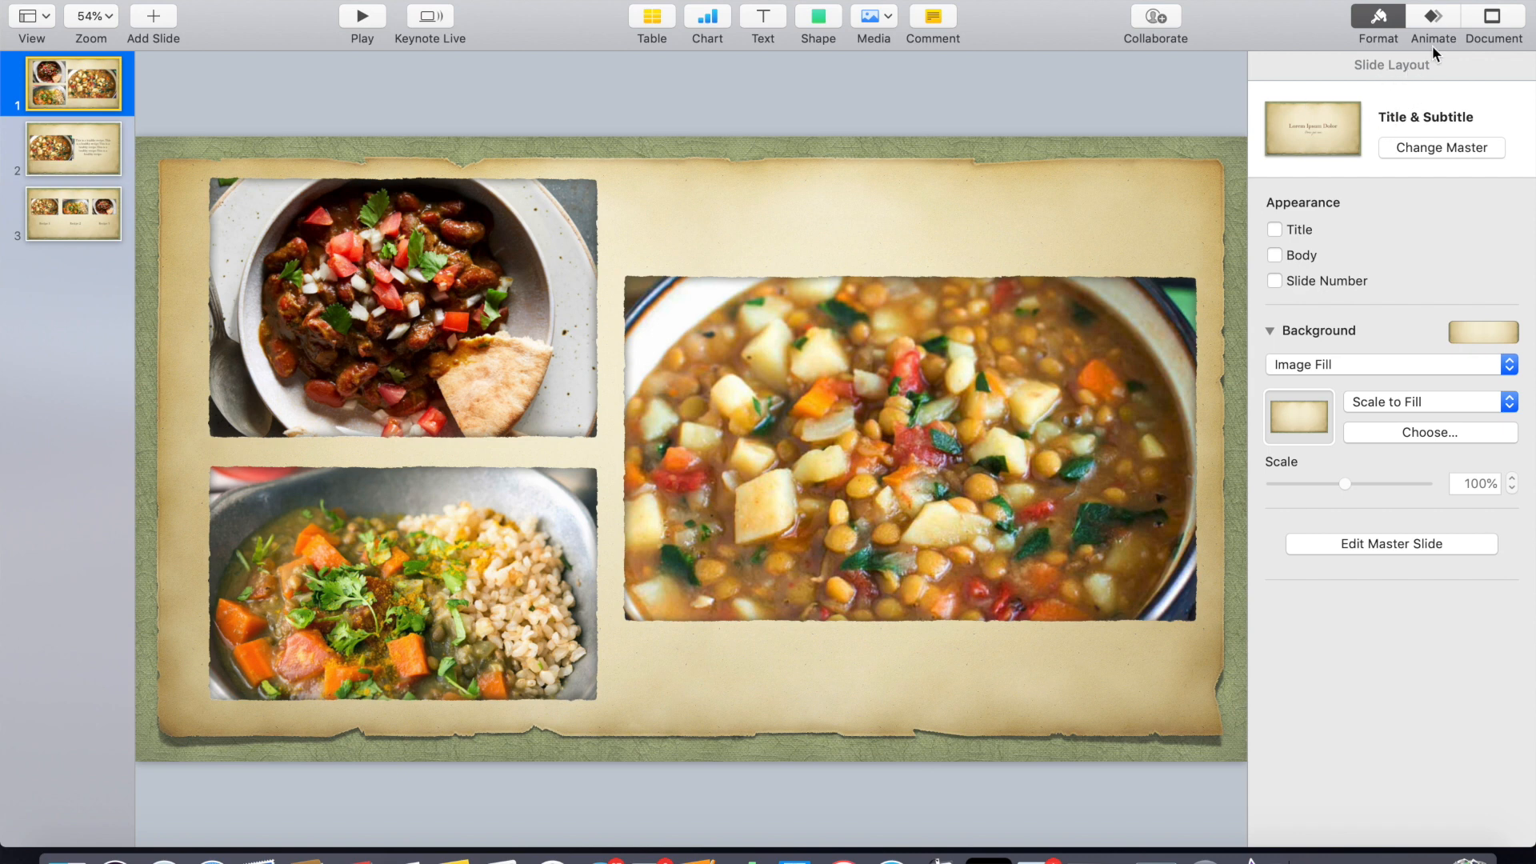
left_click(1437, 22)
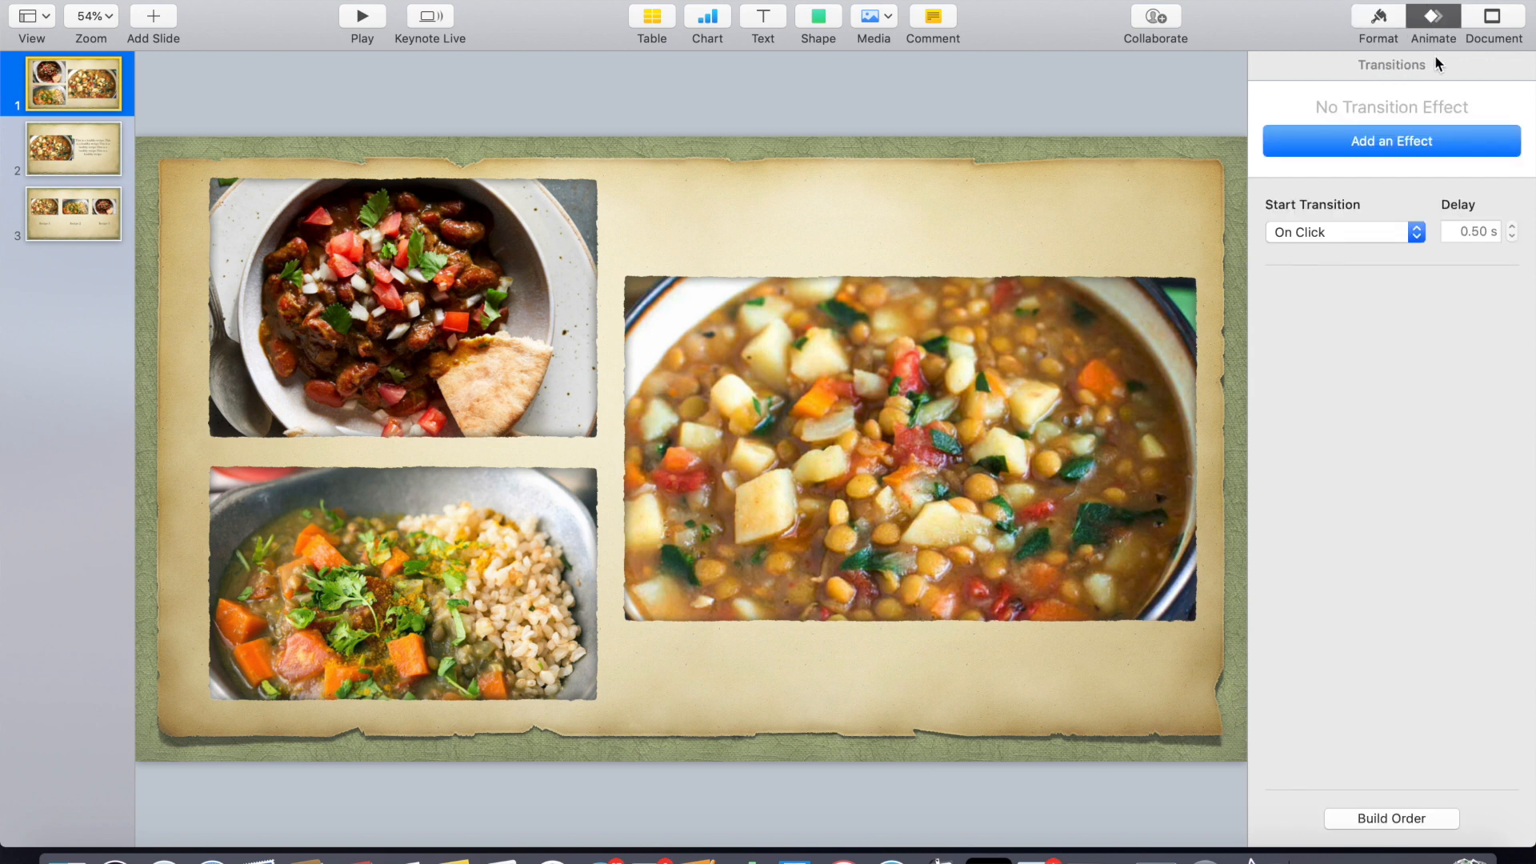
left_click(1396, 148)
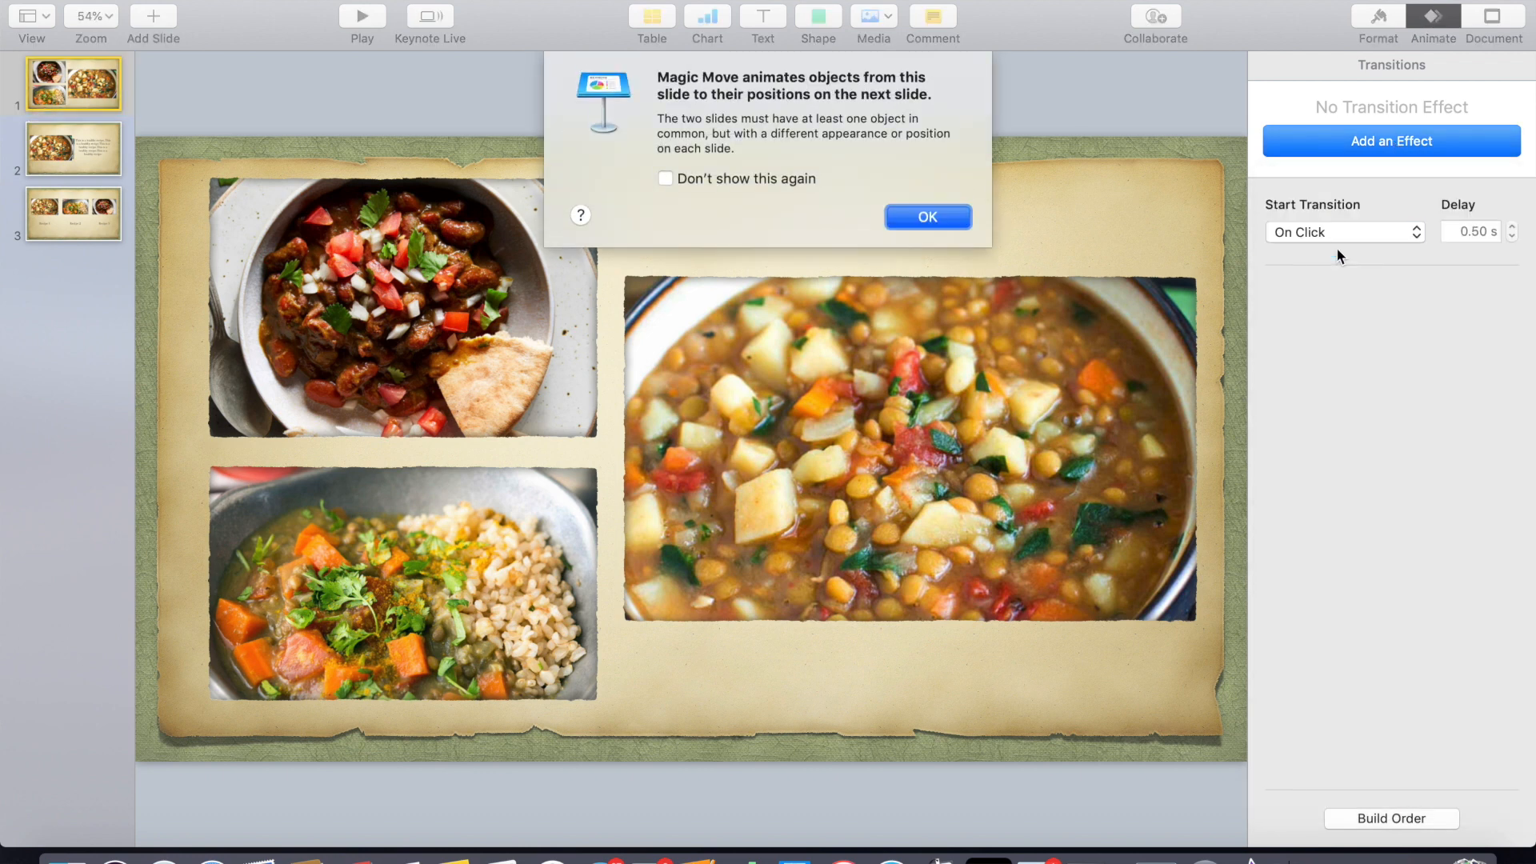
left_click(920, 218)
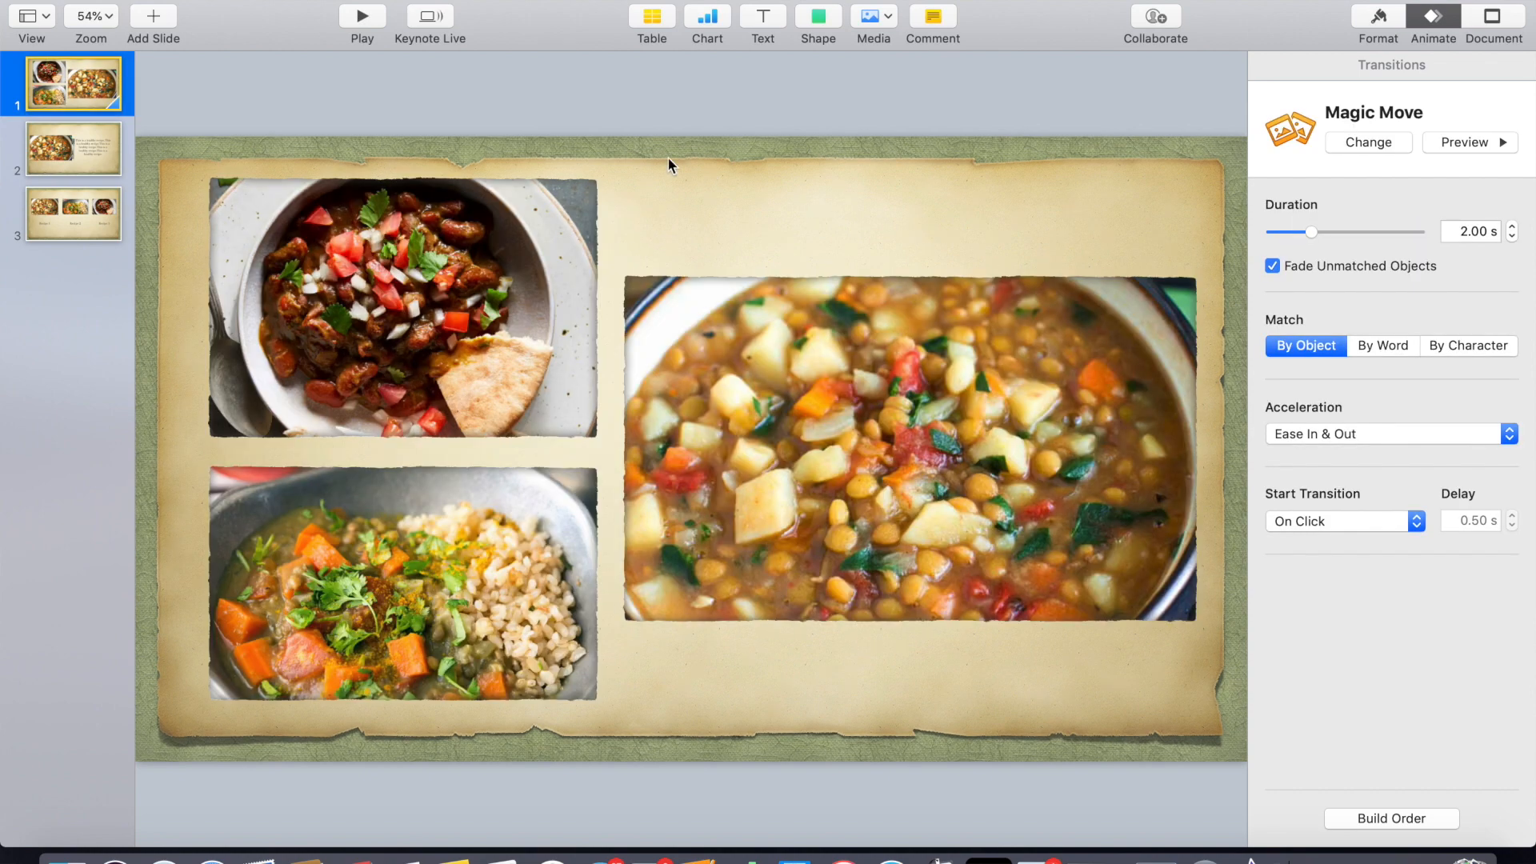
- Duplicate the three-recipe slide
left_click(80, 218)
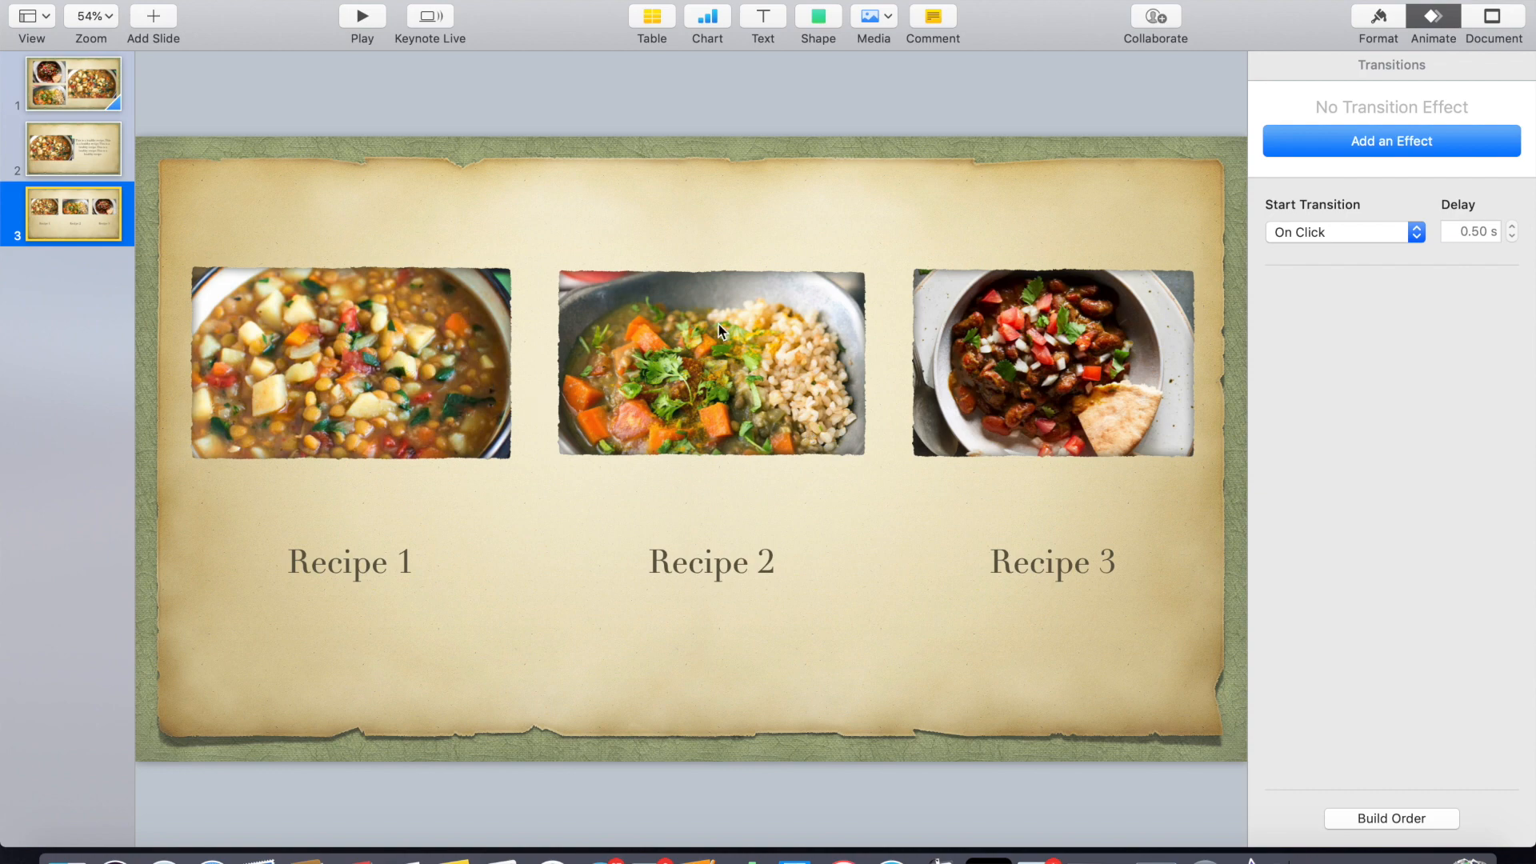
left_click(1090, 366)
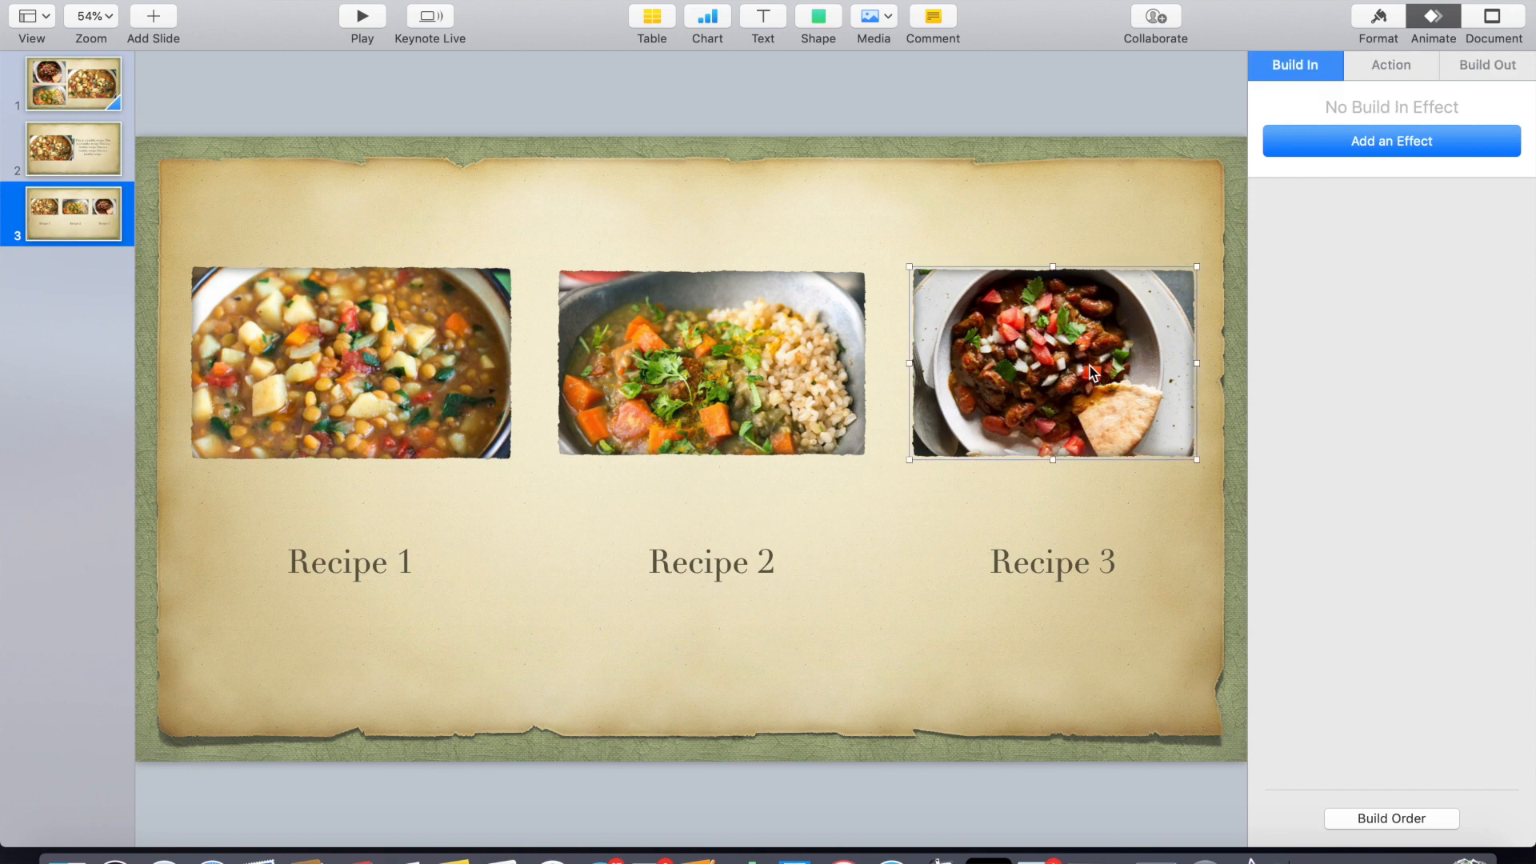
right_click(70, 213)
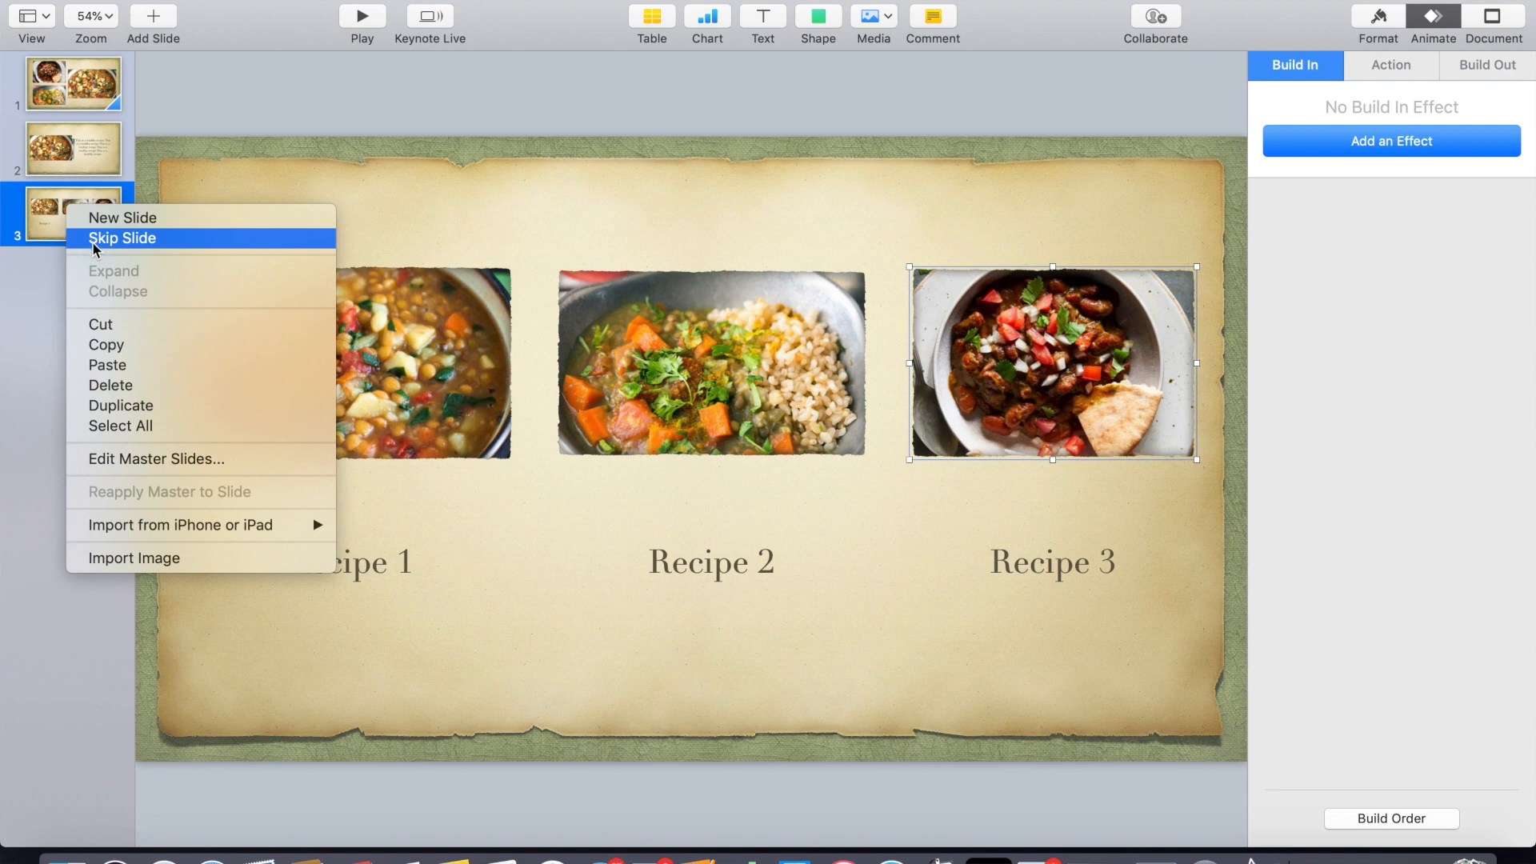
left_click(118, 410)
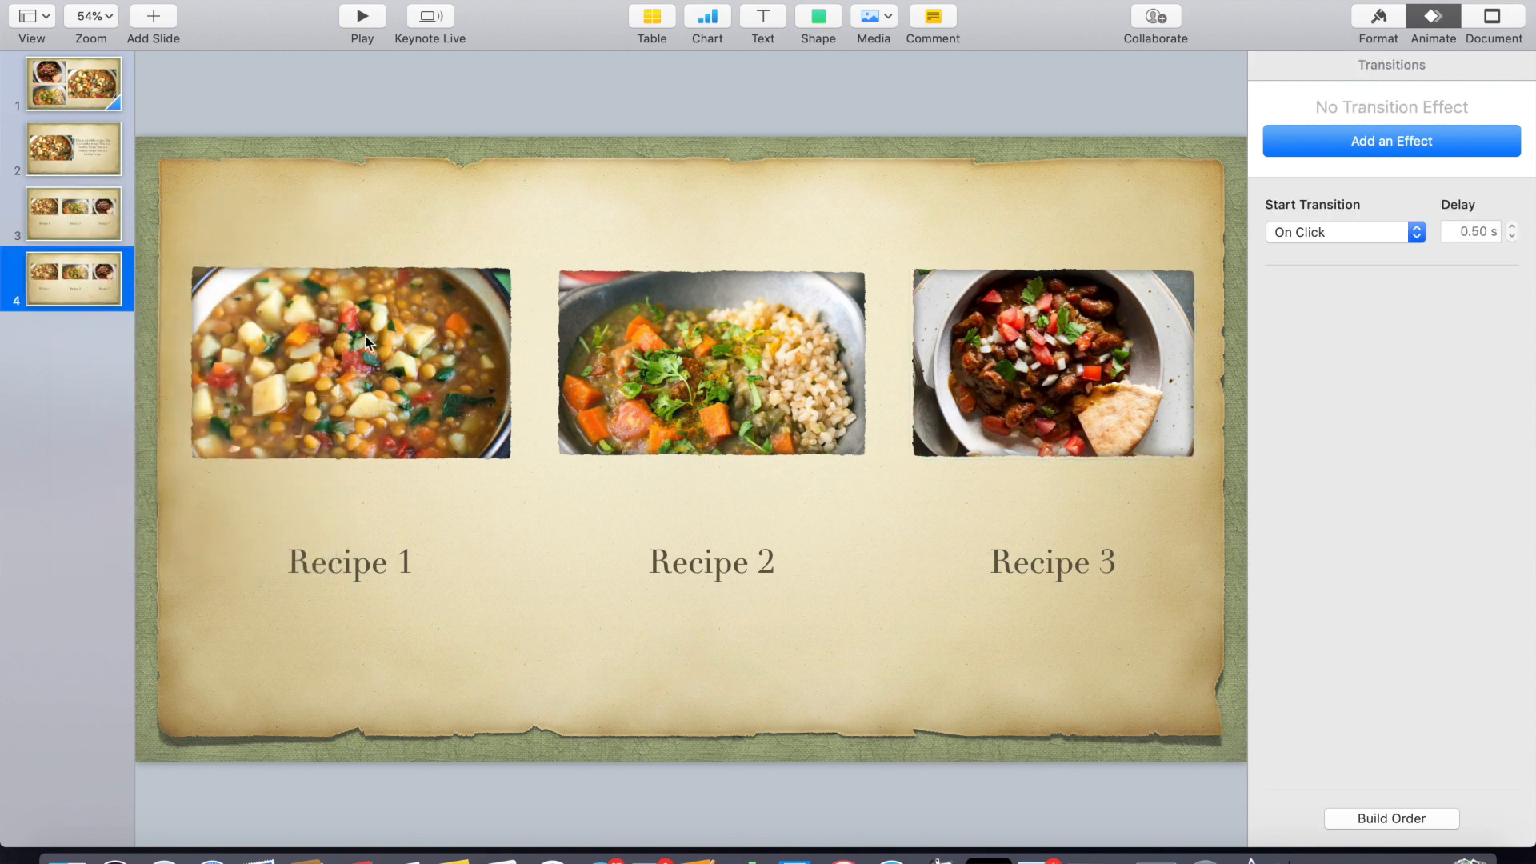
- On the duplicated slide, shrink the Recipe 3 photo and move it and its caption higher up on the right
left_click(1068, 383)
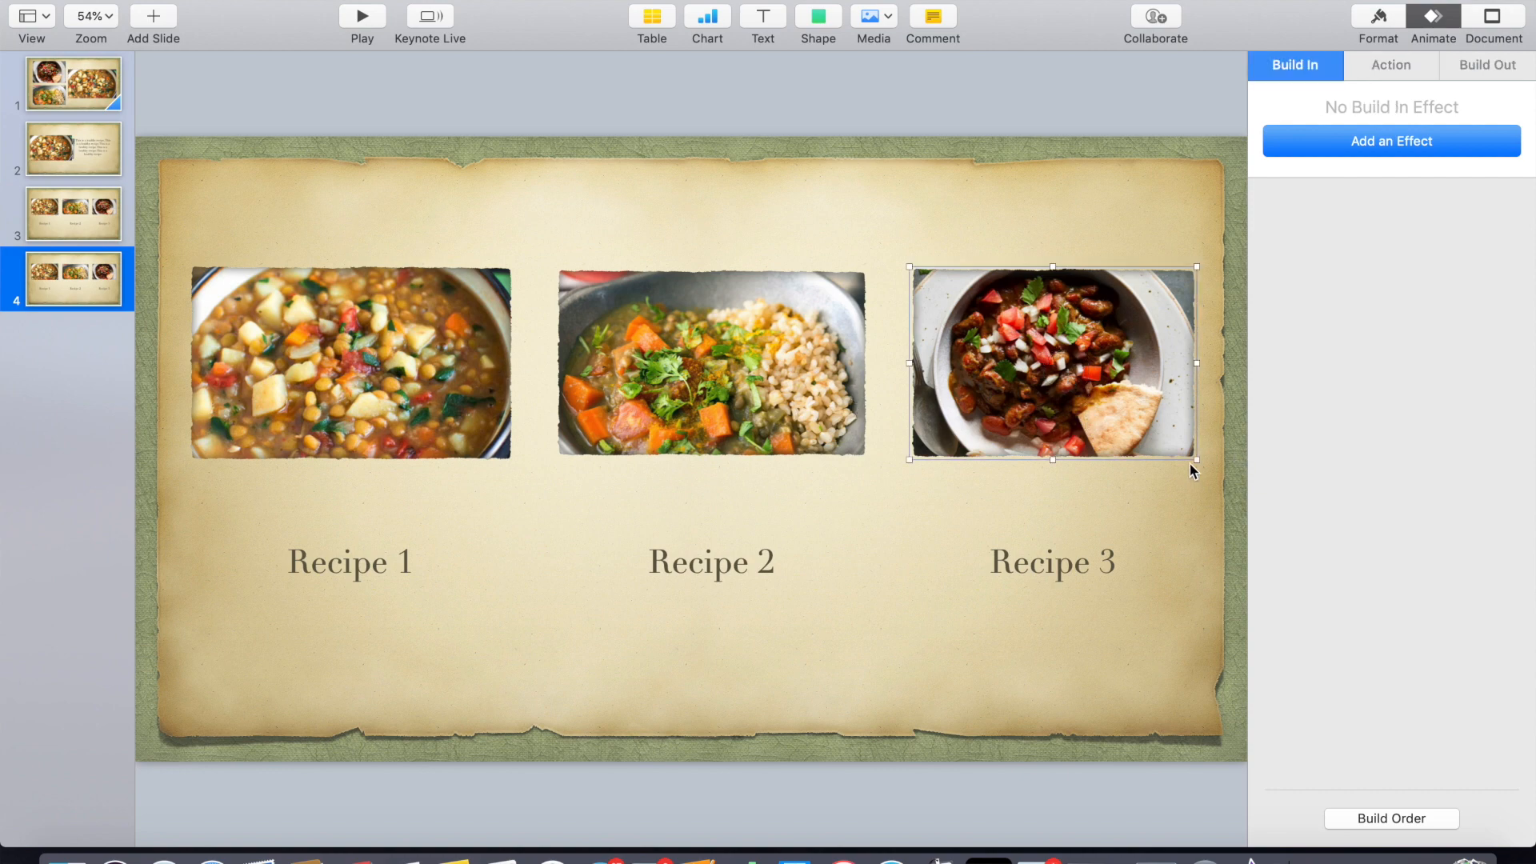
left_click_drag(910, 459, 992, 404)
left_click_drag(1077, 330, 1081, 295)
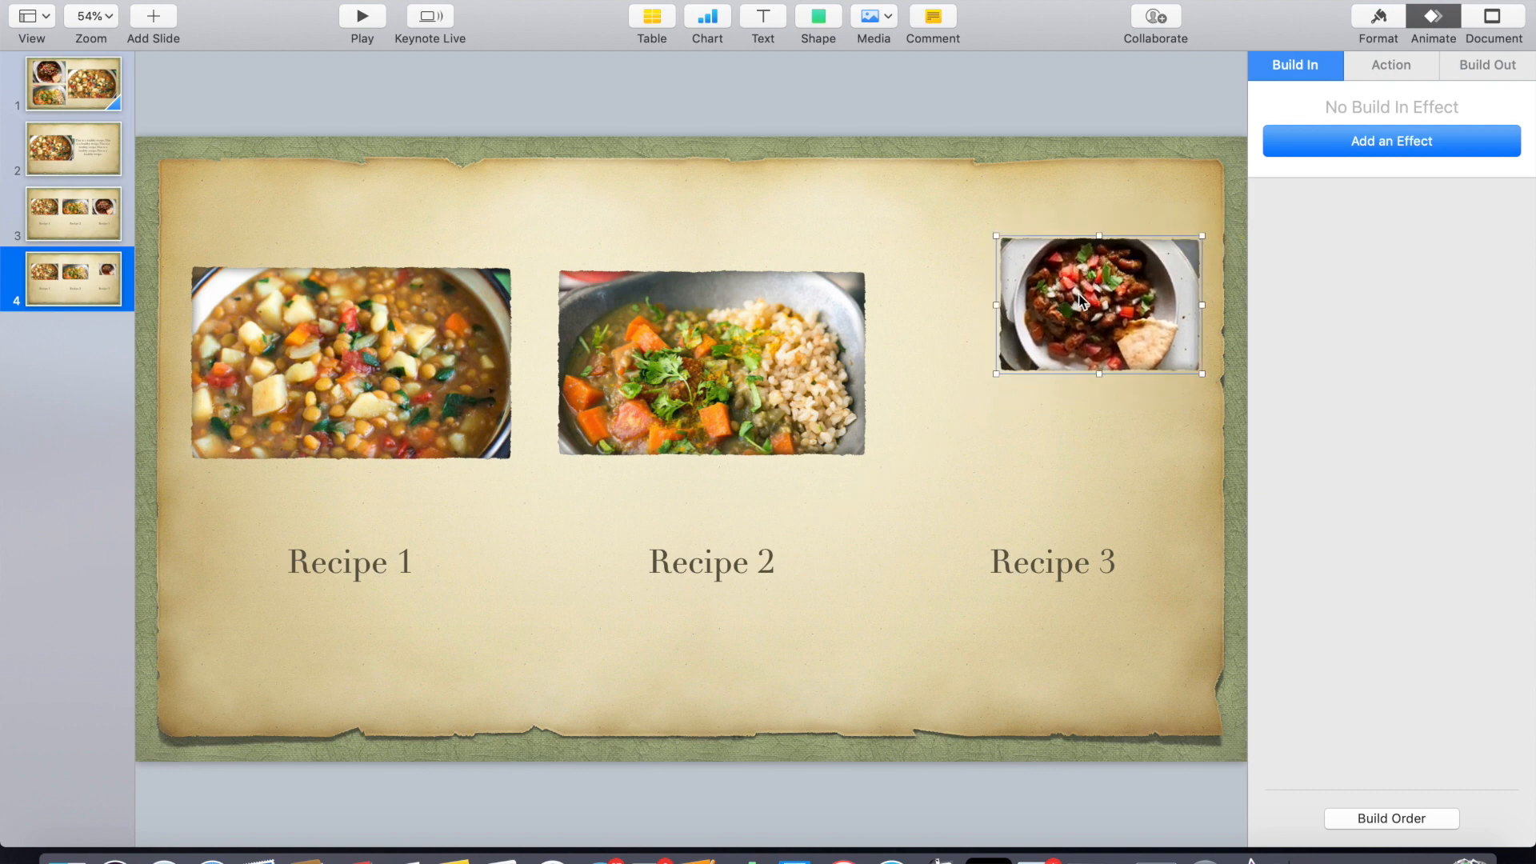
left_click_drag(1057, 569, 1111, 454)
- Shrink the Recipe 2 photo and move it and its caption up beside the Recipe 3 photo
left_click(632, 440)
left_click_drag(554, 458, 703, 417)
left_click_drag(763, 331, 833, 314)
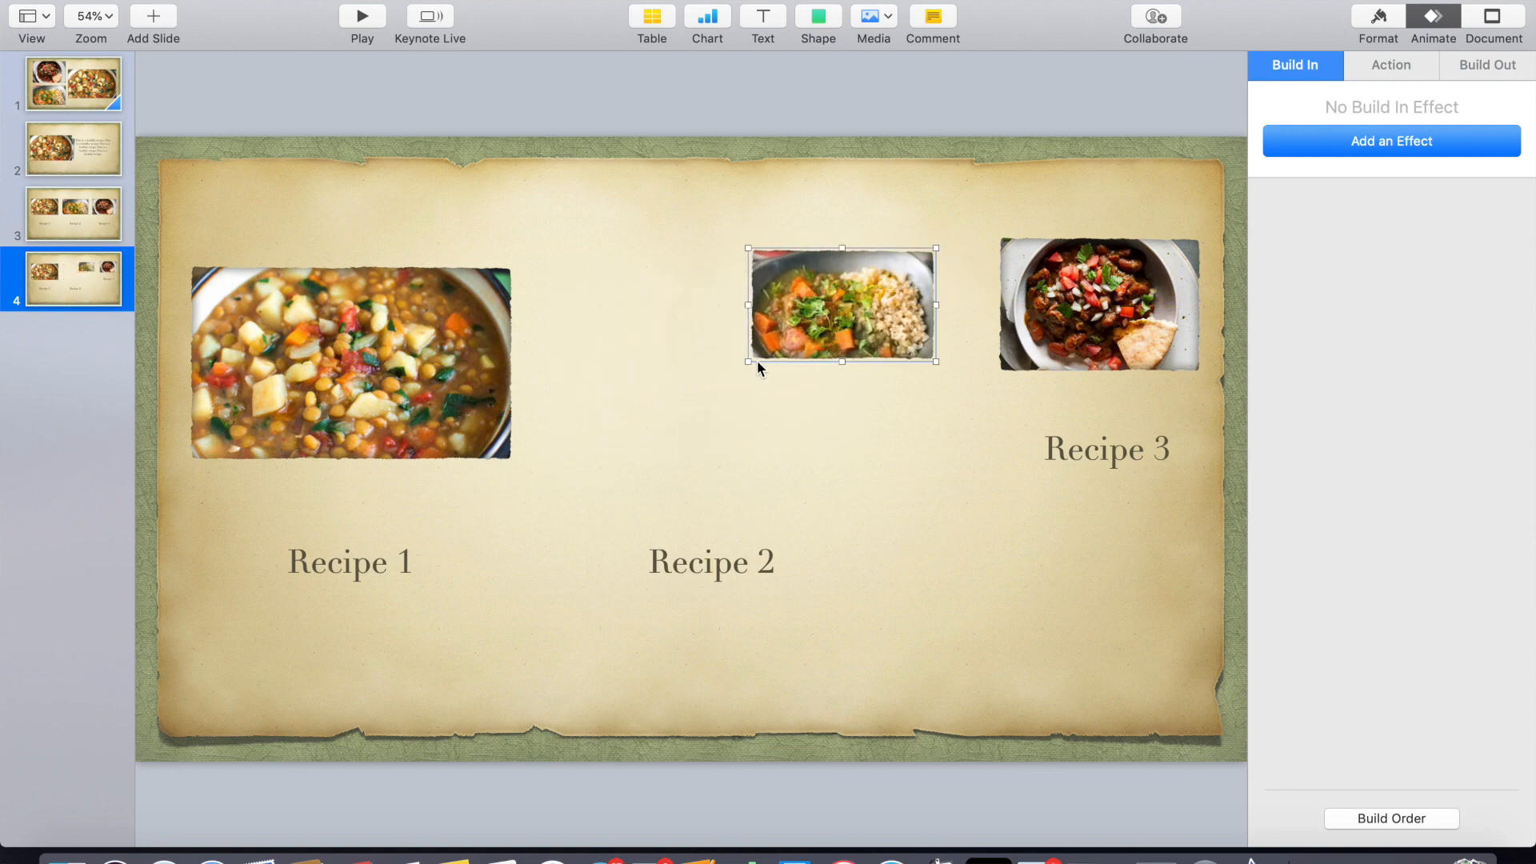
left_click_drag(753, 358, 732, 372)
left_click_drag(823, 317, 850, 316)
left_click_drag(717, 567, 866, 450)
- Enlarge the Recipe 1 photo and move it up to fill the slide's left side
left_click(365, 387)
left_click_drag(509, 458, 735, 596)
left_click_drag(603, 503, 605, 432)
- Widen the Recipe 1 caption box beneath the large photo and set its font size to 90 pt
left_click(367, 564)
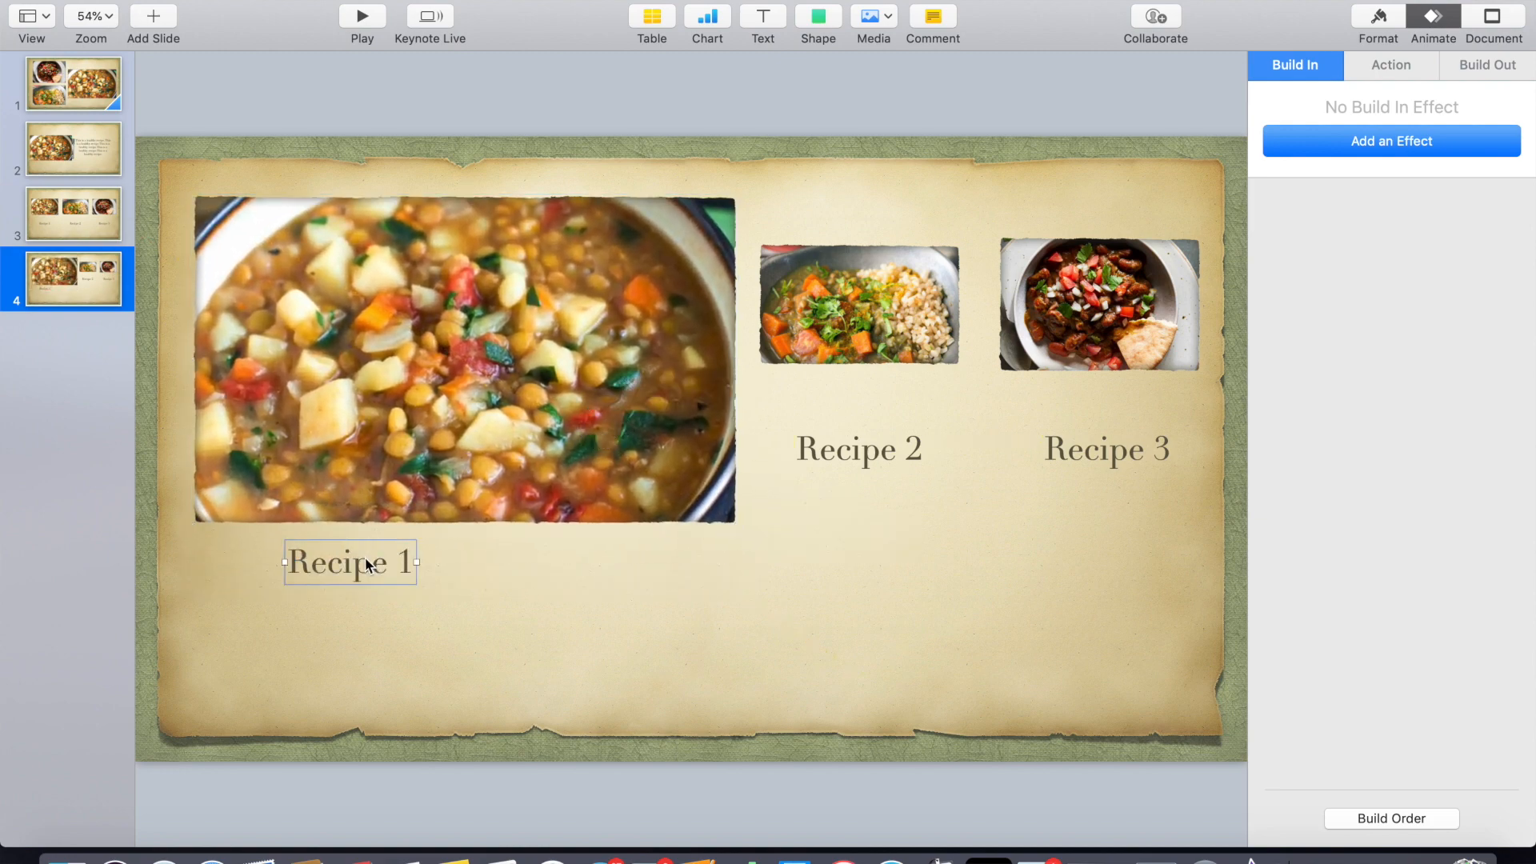
left_click_drag(366, 564, 619, 581)
left_click_drag(398, 579, 323, 573)
mouse_move(486, 581)
left_mouse_down()
mouse_move(463, 584)
mouse_move(477, 581)
left_mouse_up()
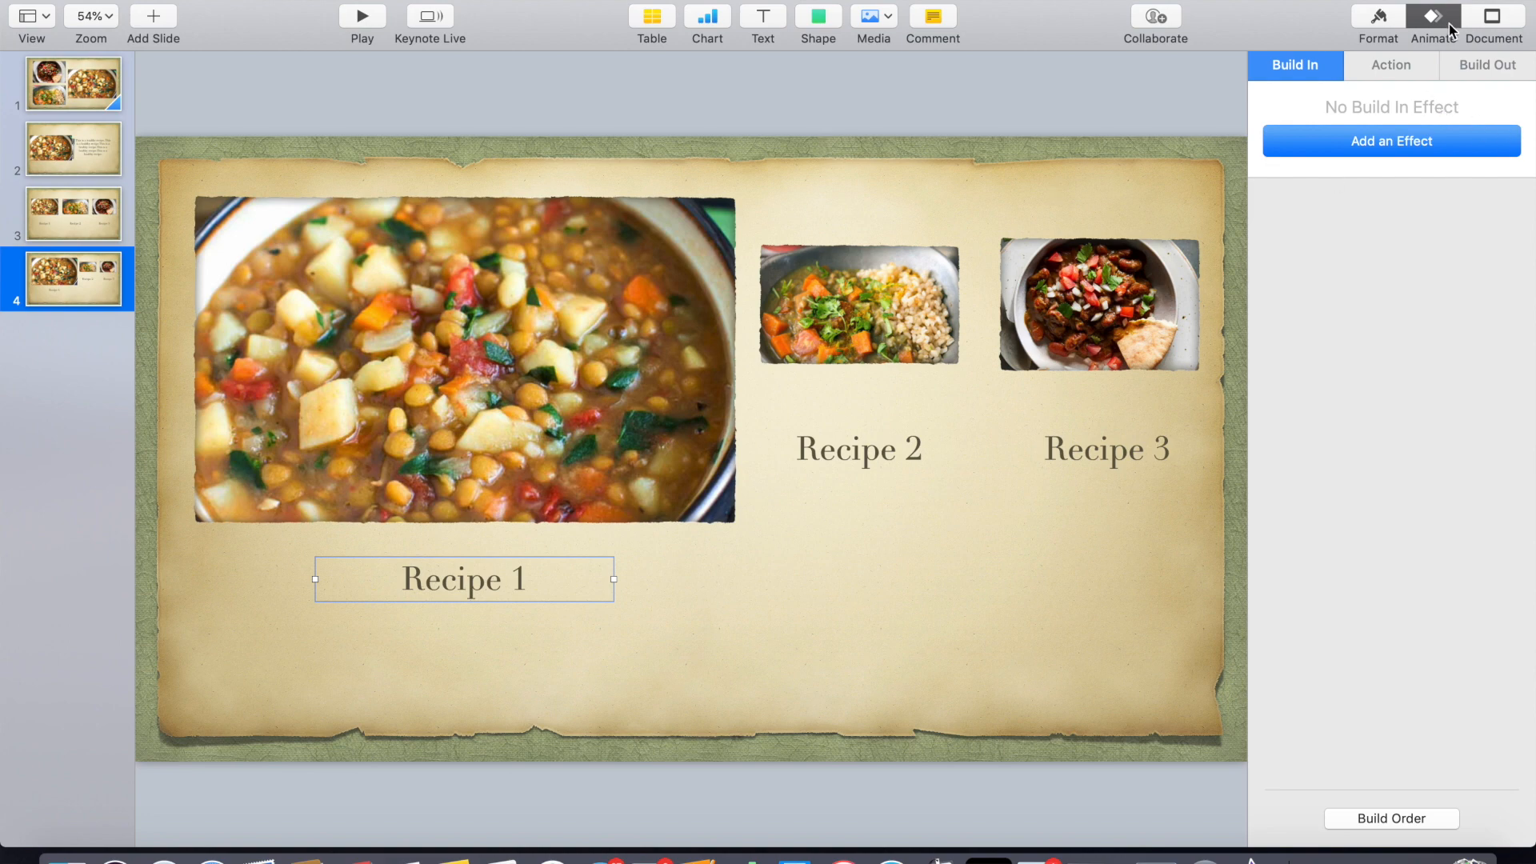
left_click(1381, 20)
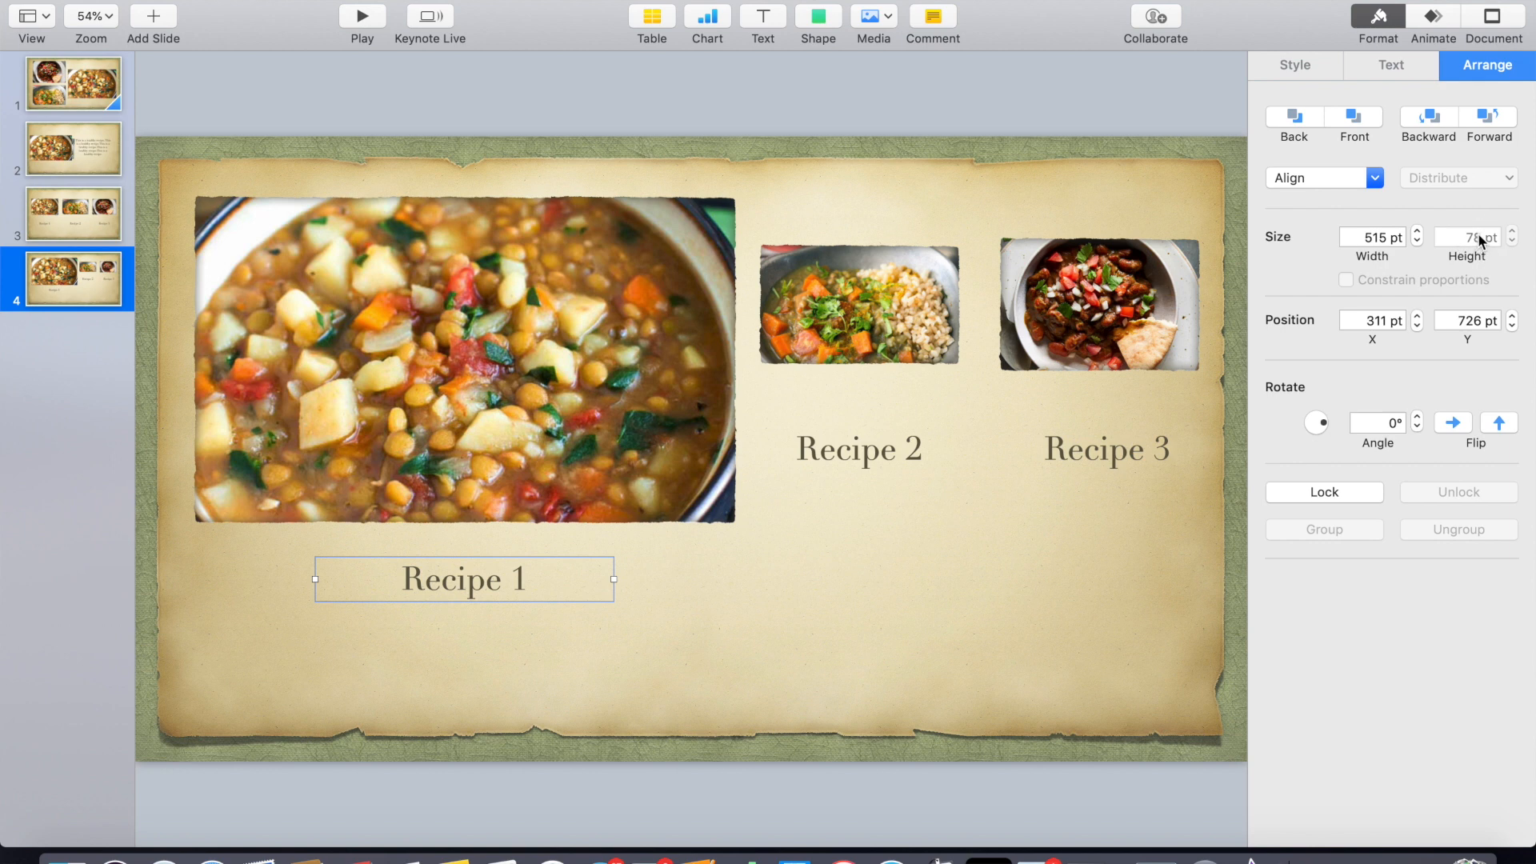
left_click(1379, 65)
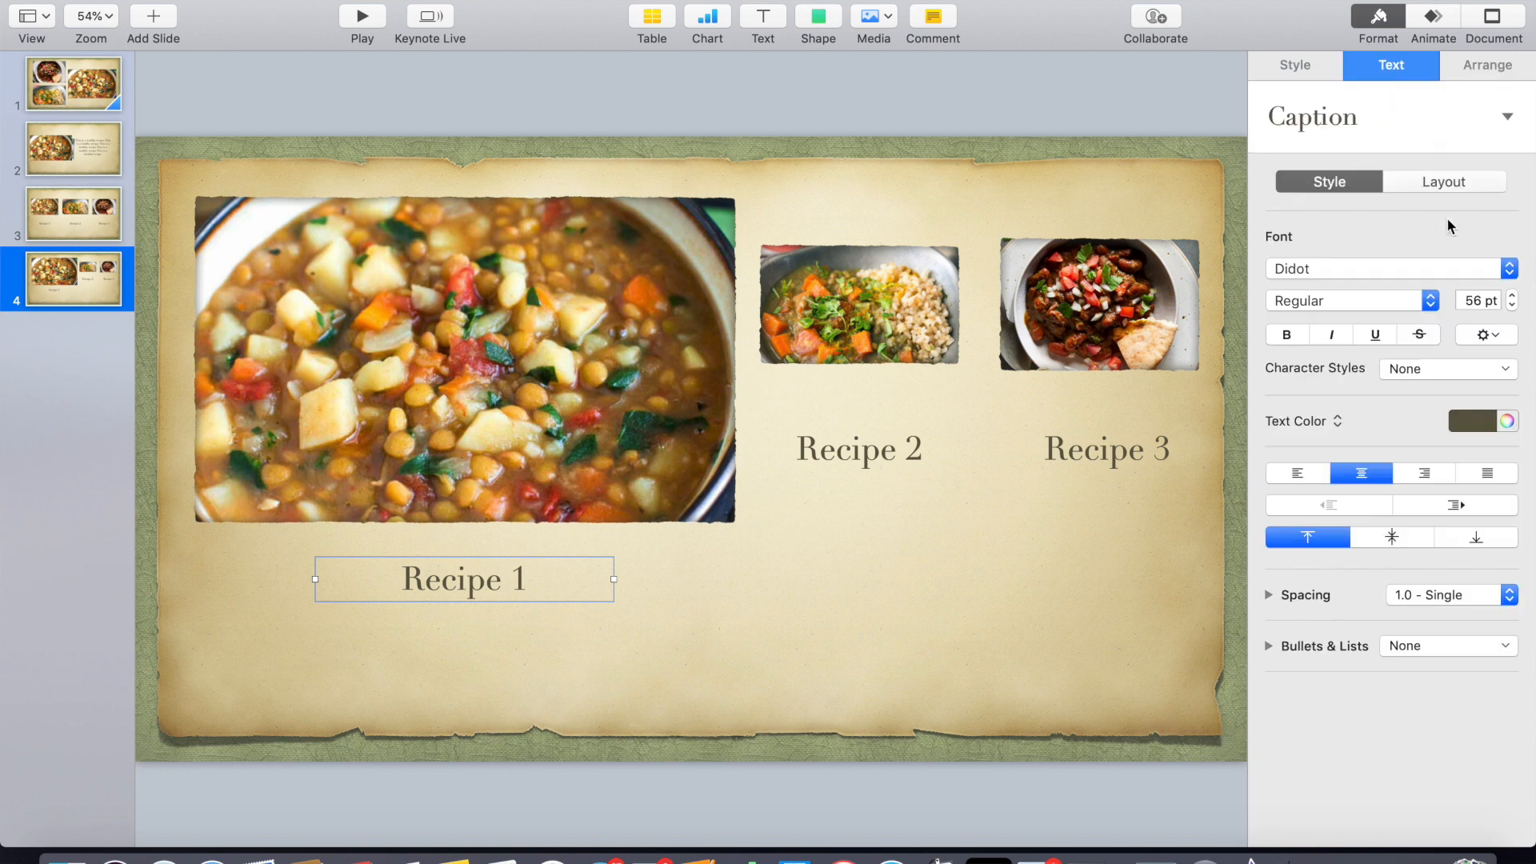
double_click(1481, 300)
type("90")
key("Return")
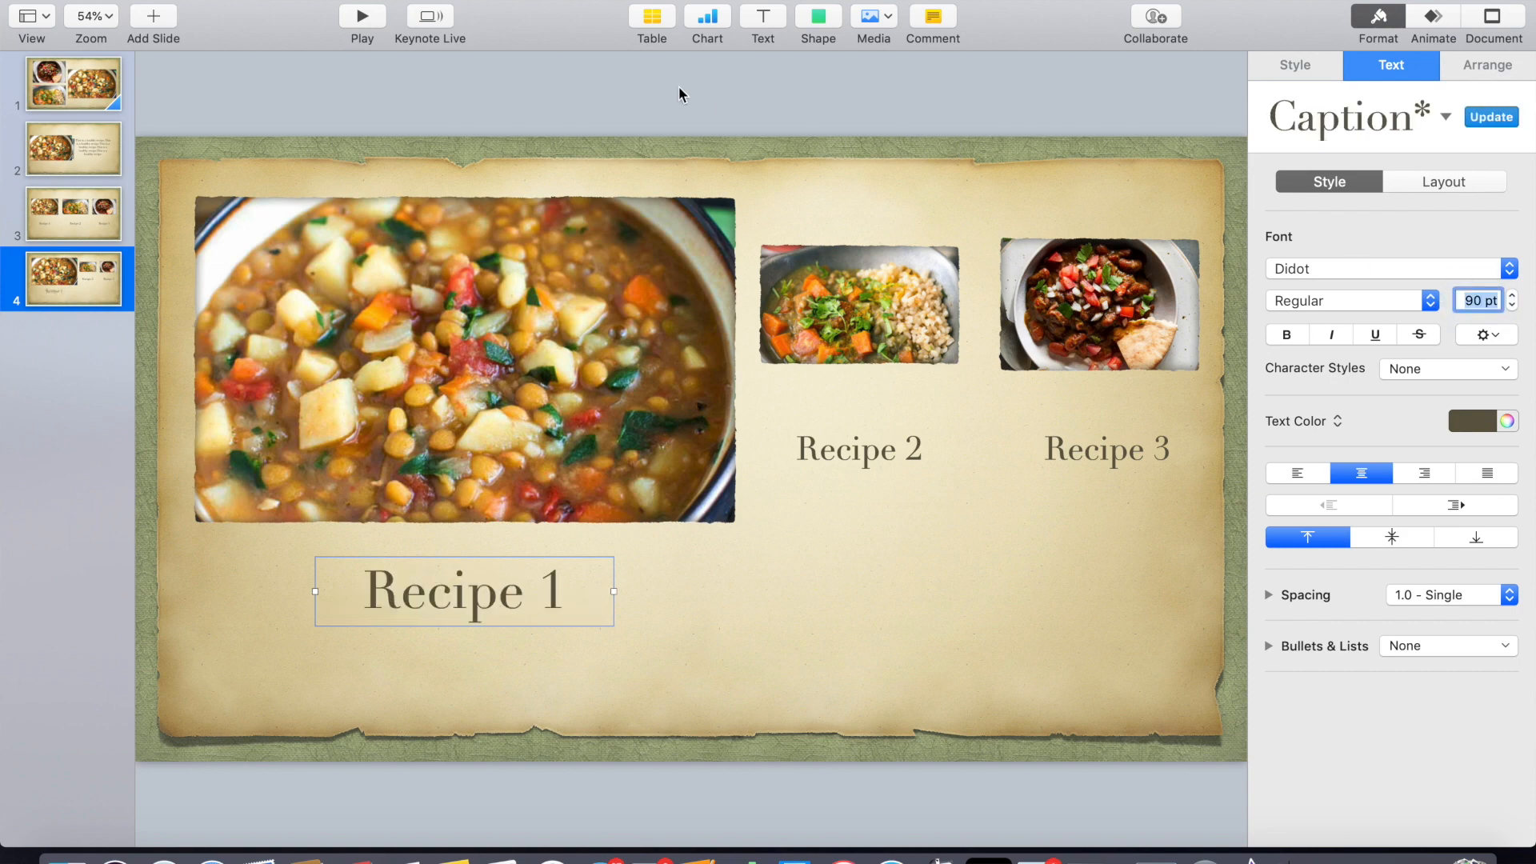
- Add a Magic Move transition to the three-recipe slide 3
left_click(76, 211)
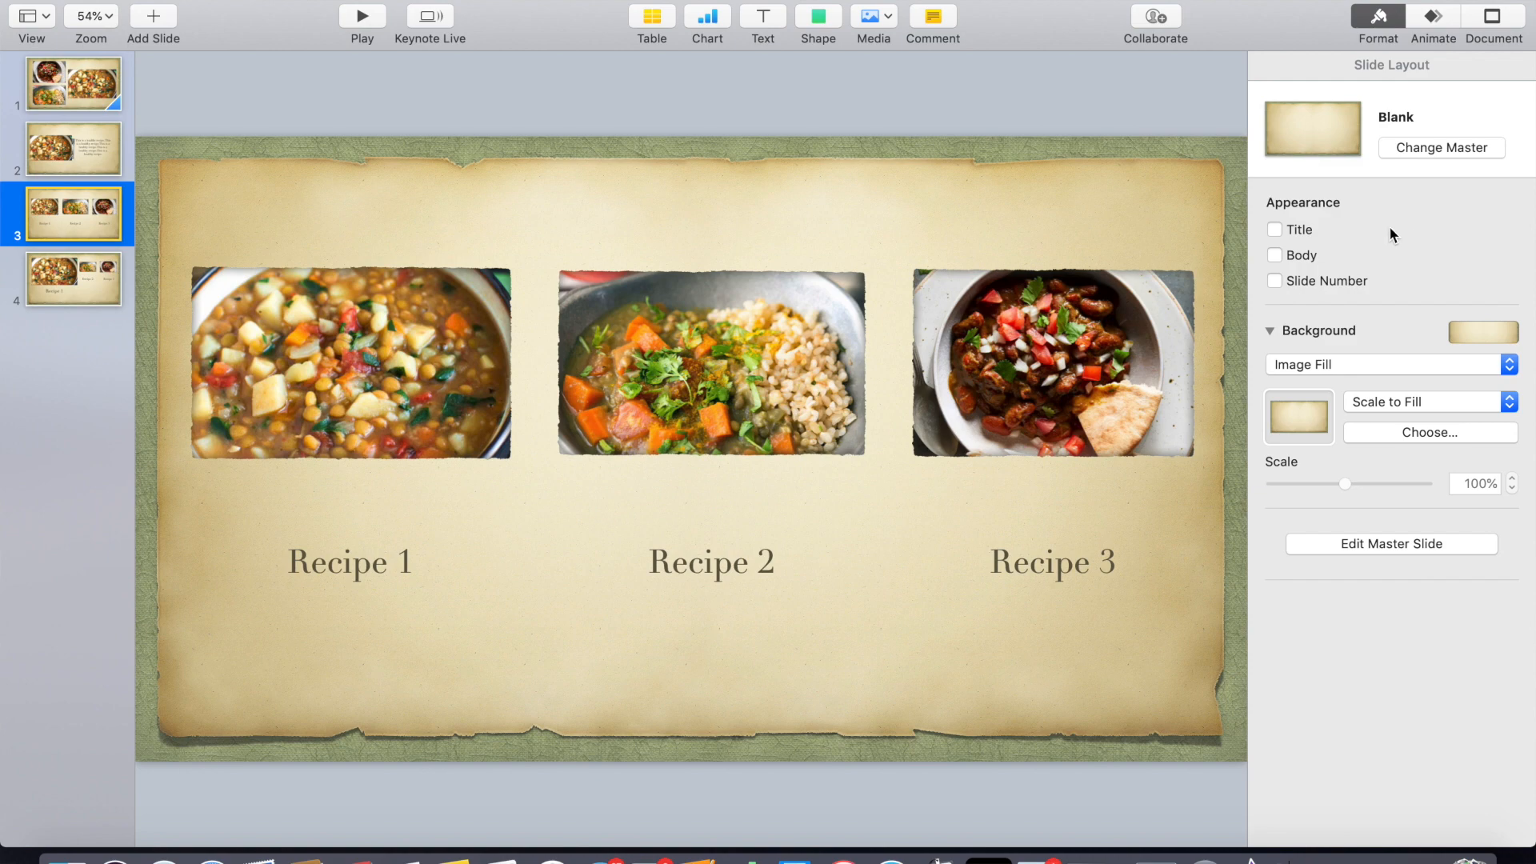
left_click(1433, 18)
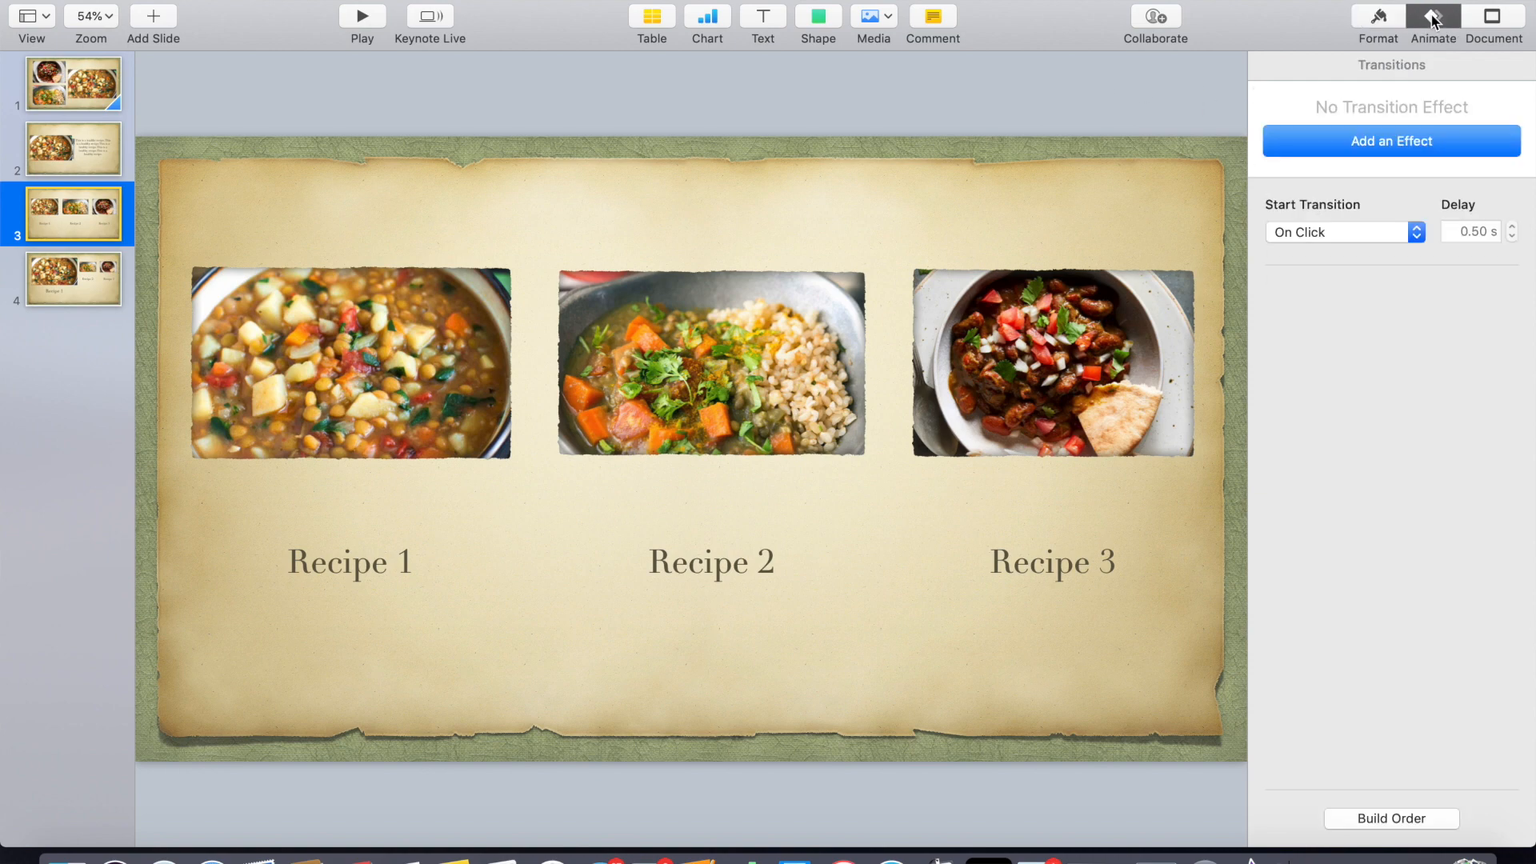
left_click(1414, 149)
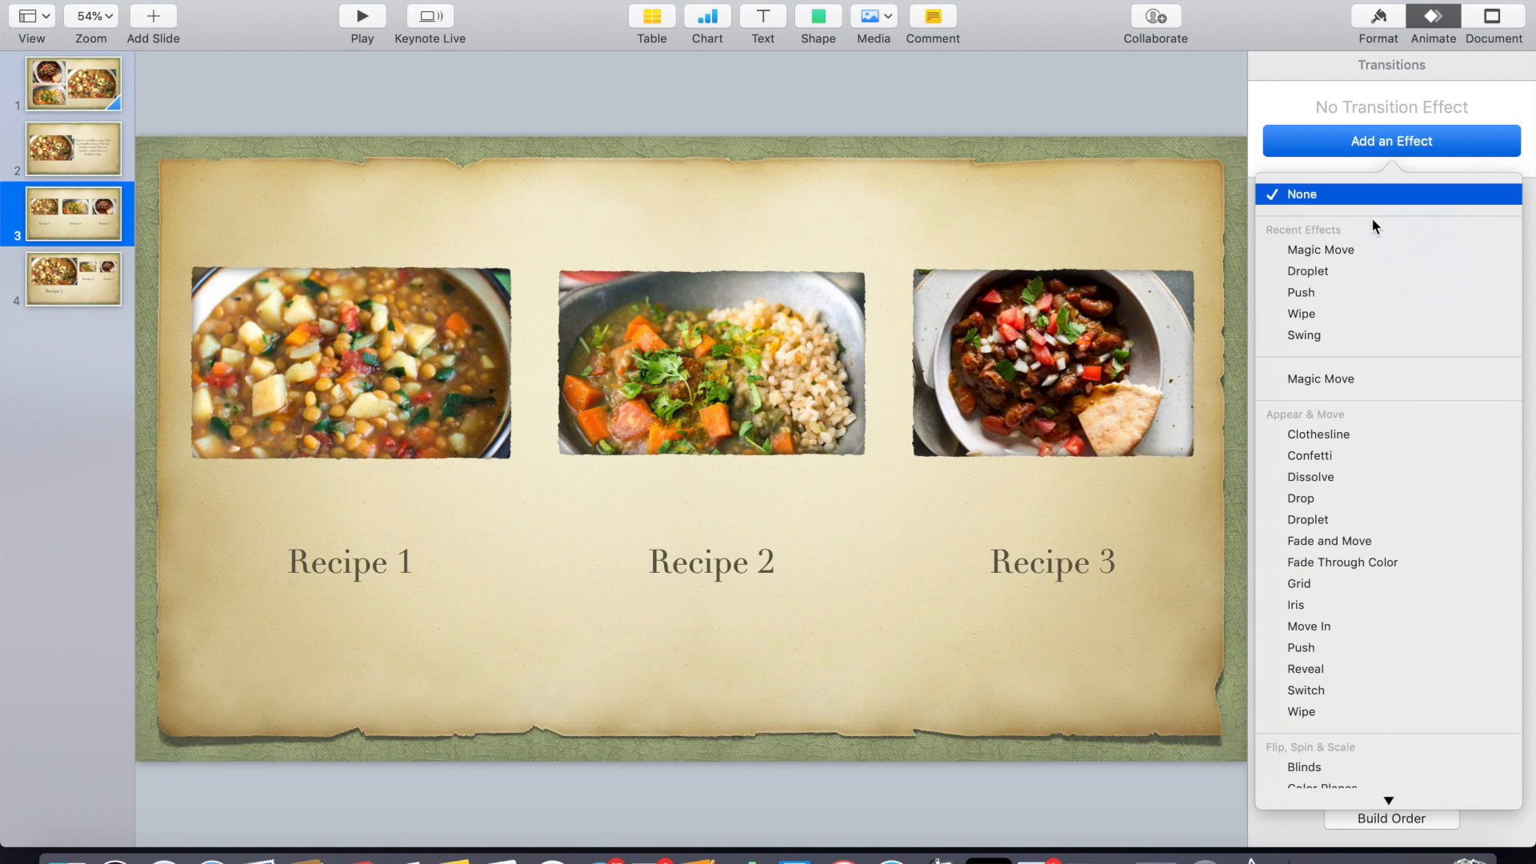
left_click(1344, 250)
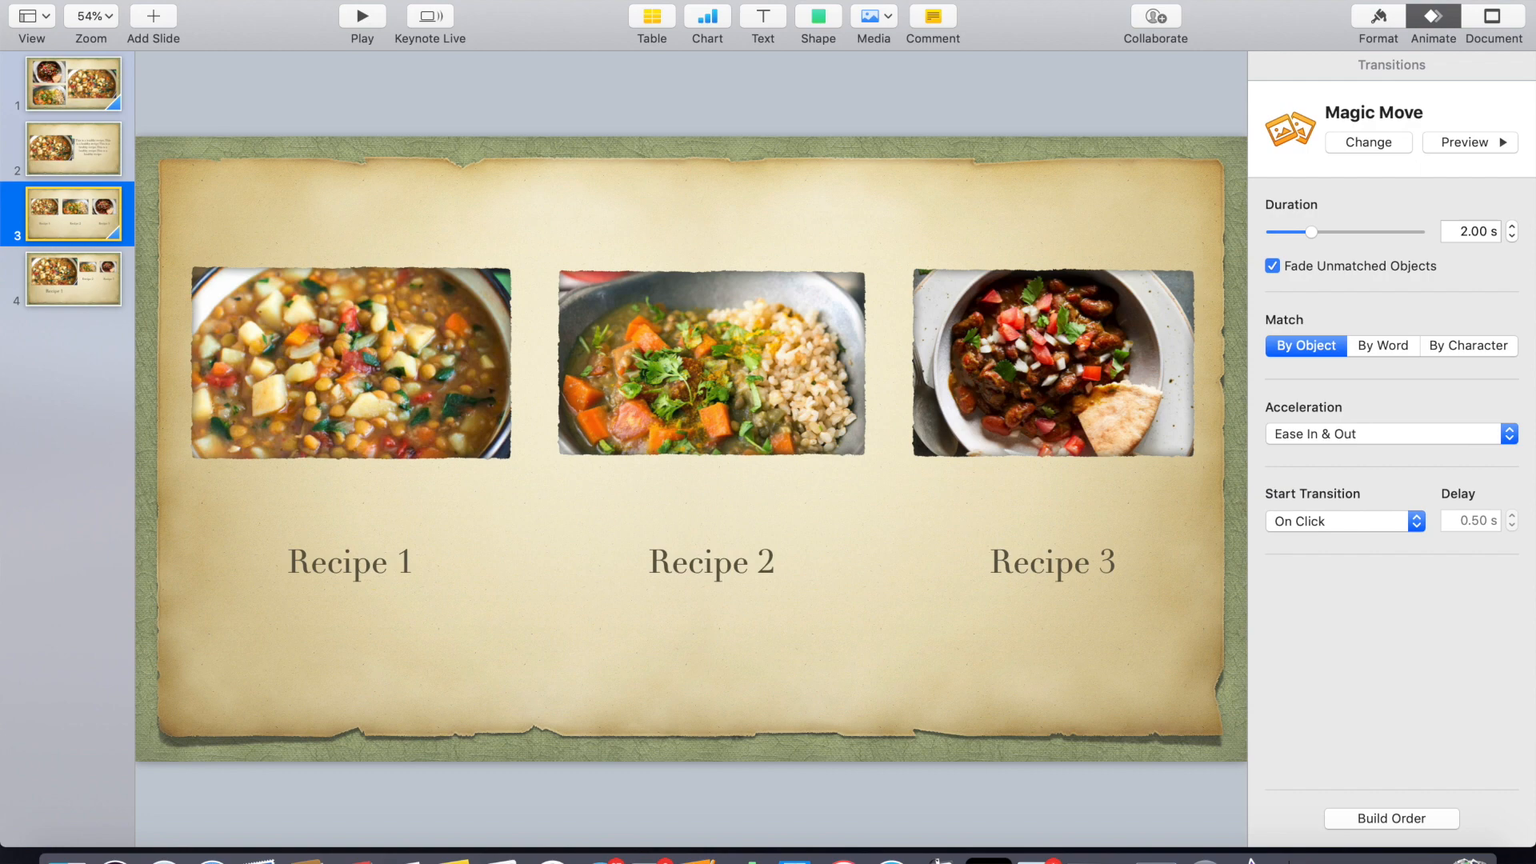
- Set up a movie export of slides 1 to 2 with 0-second slide and build delays at 1080p
left_click(144, 0)
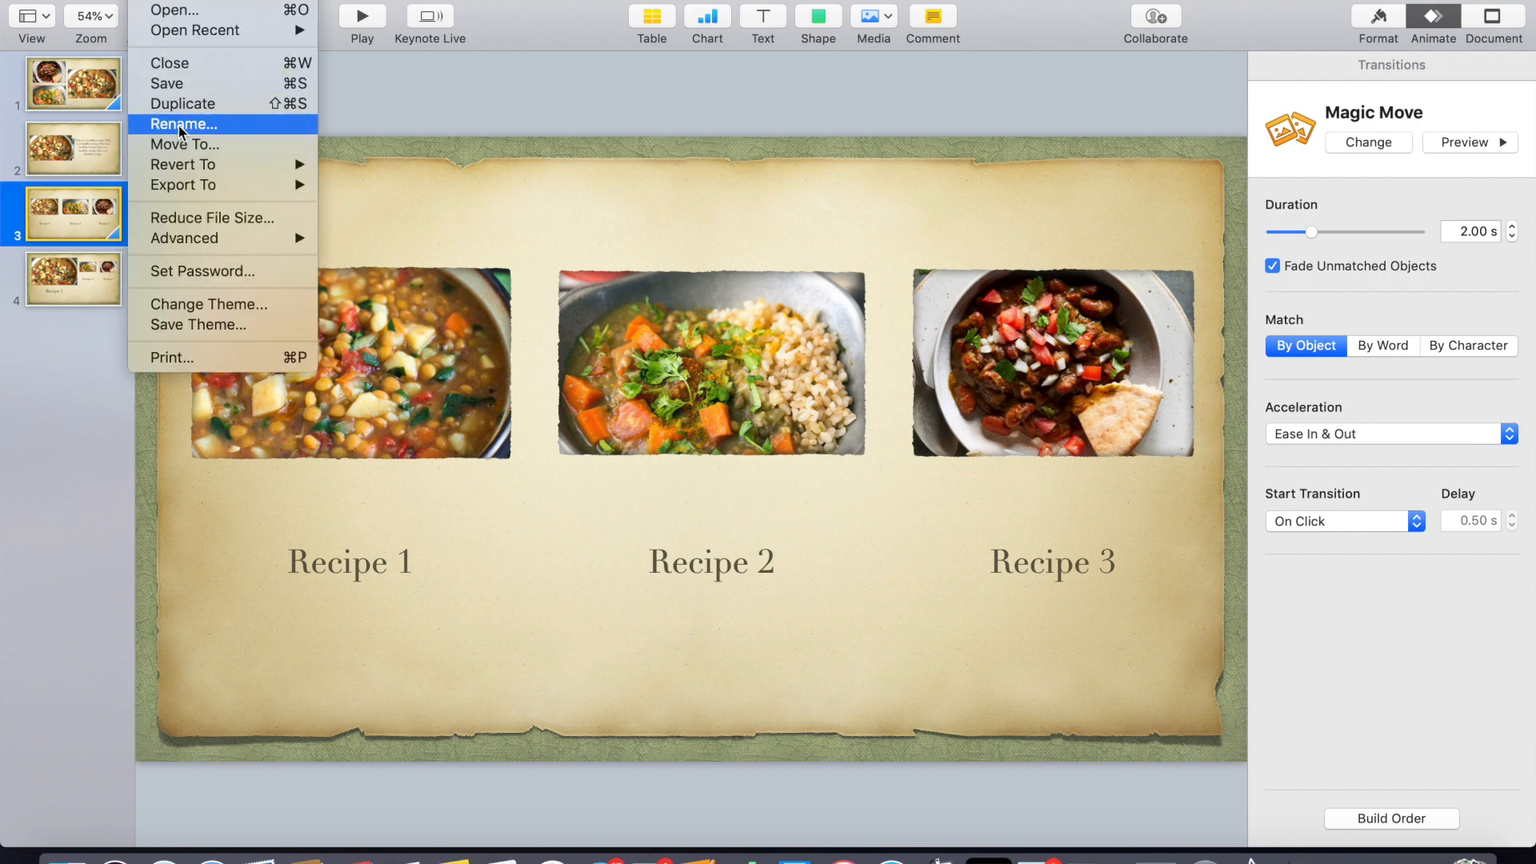
mouse_move(204, 187)
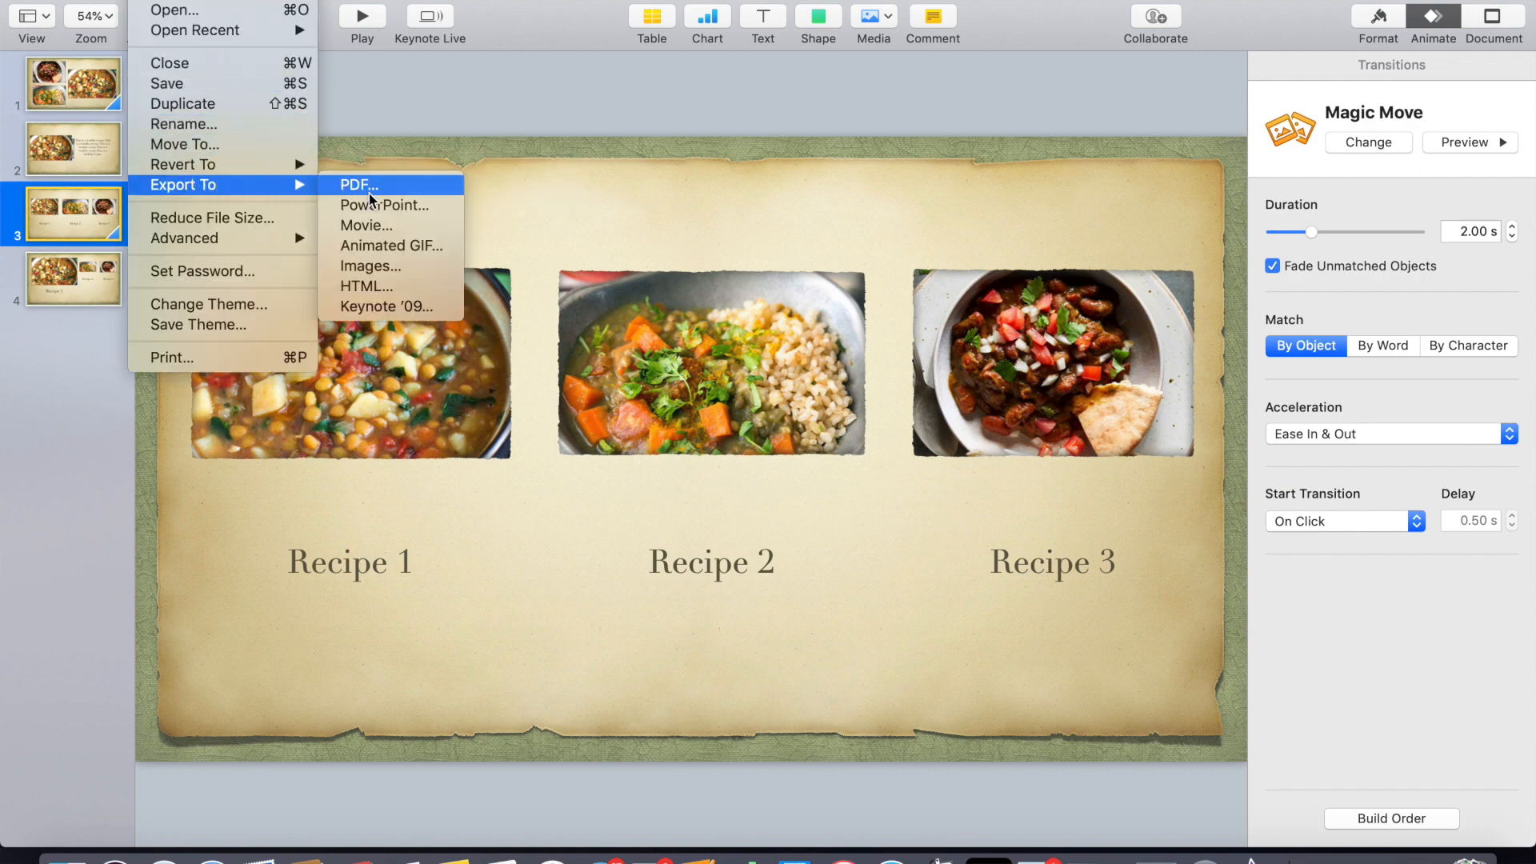
left_click(368, 226)
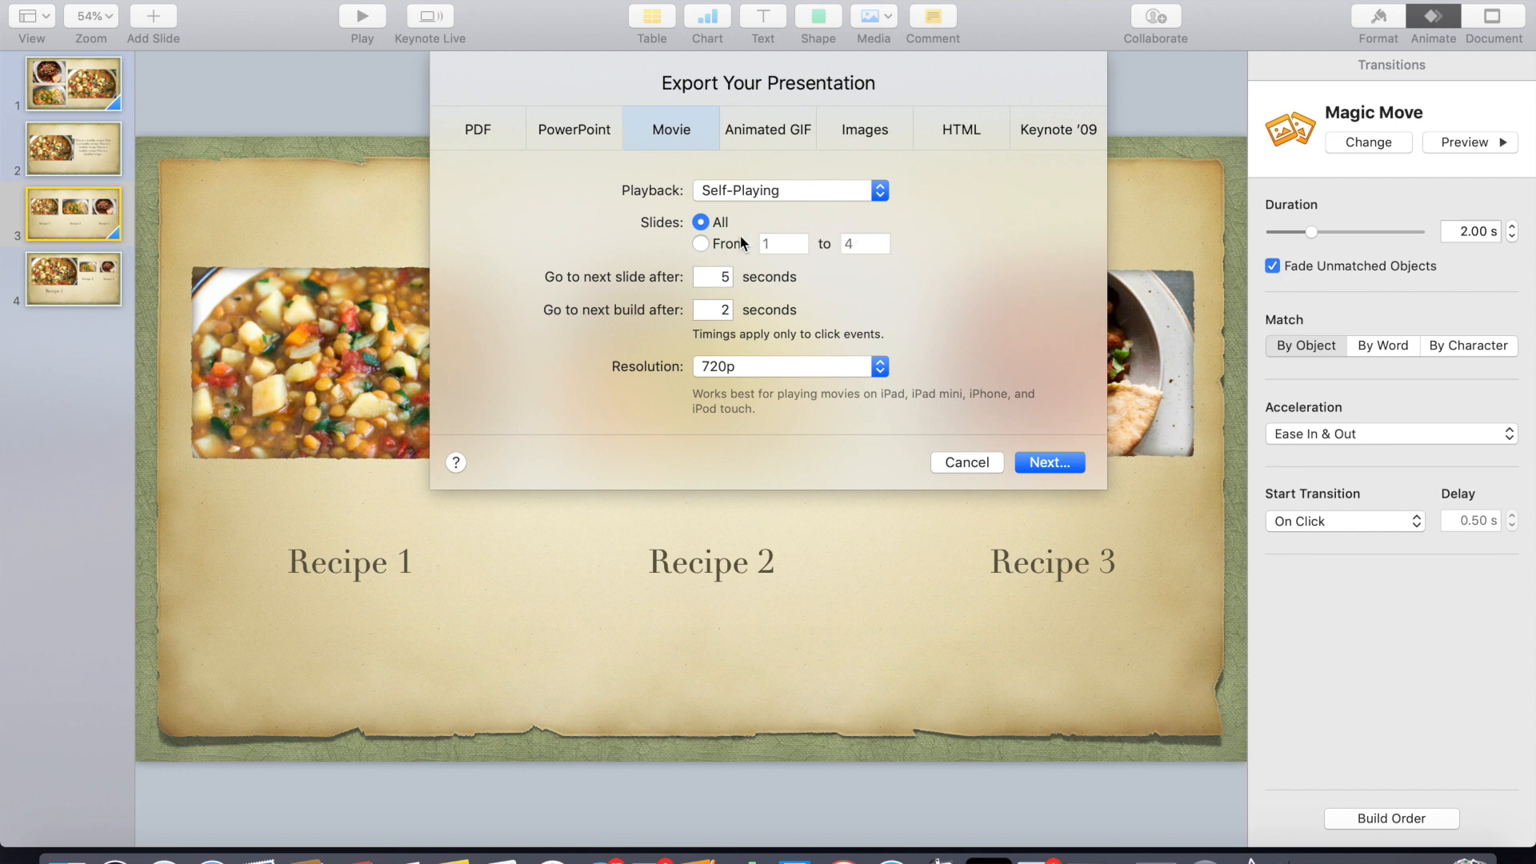
left_click(702, 244)
double_click(863, 245)
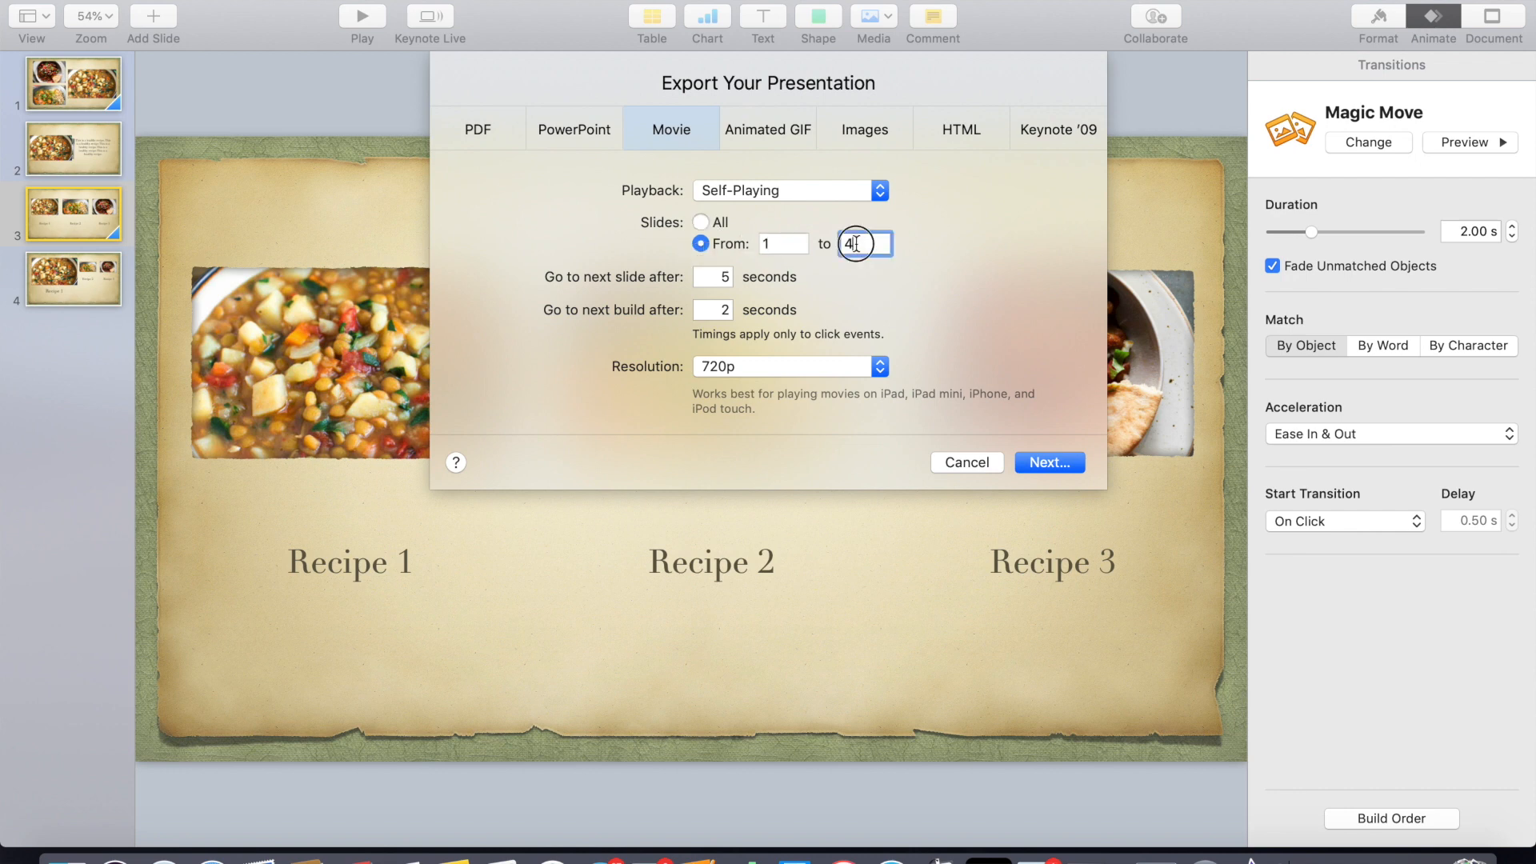
type("2")
double_click(731, 278)
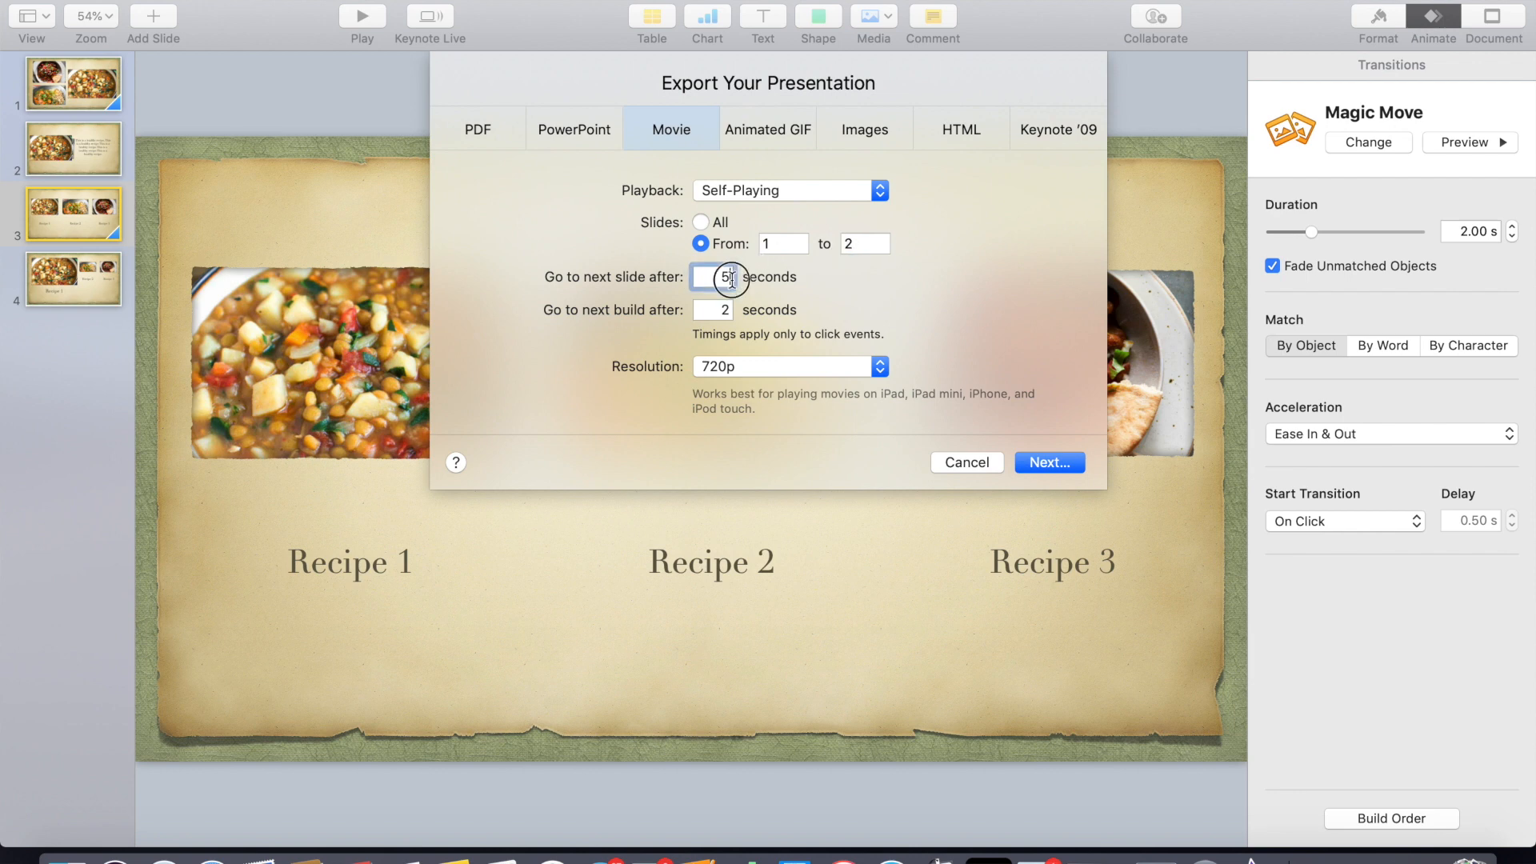
type("0")
double_click(724, 310)
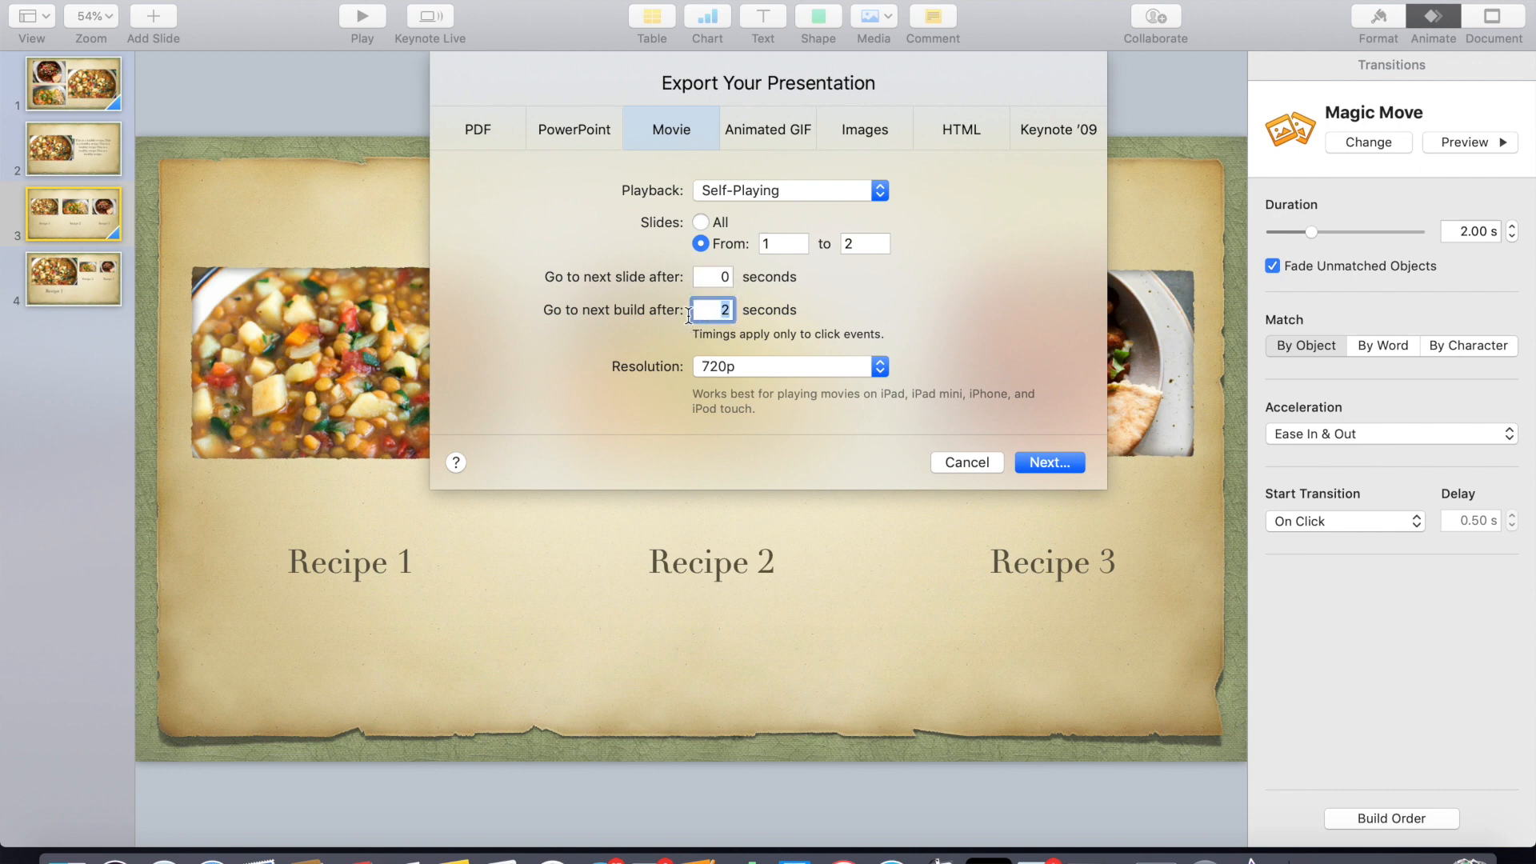
type("0")
left_click(884, 368)
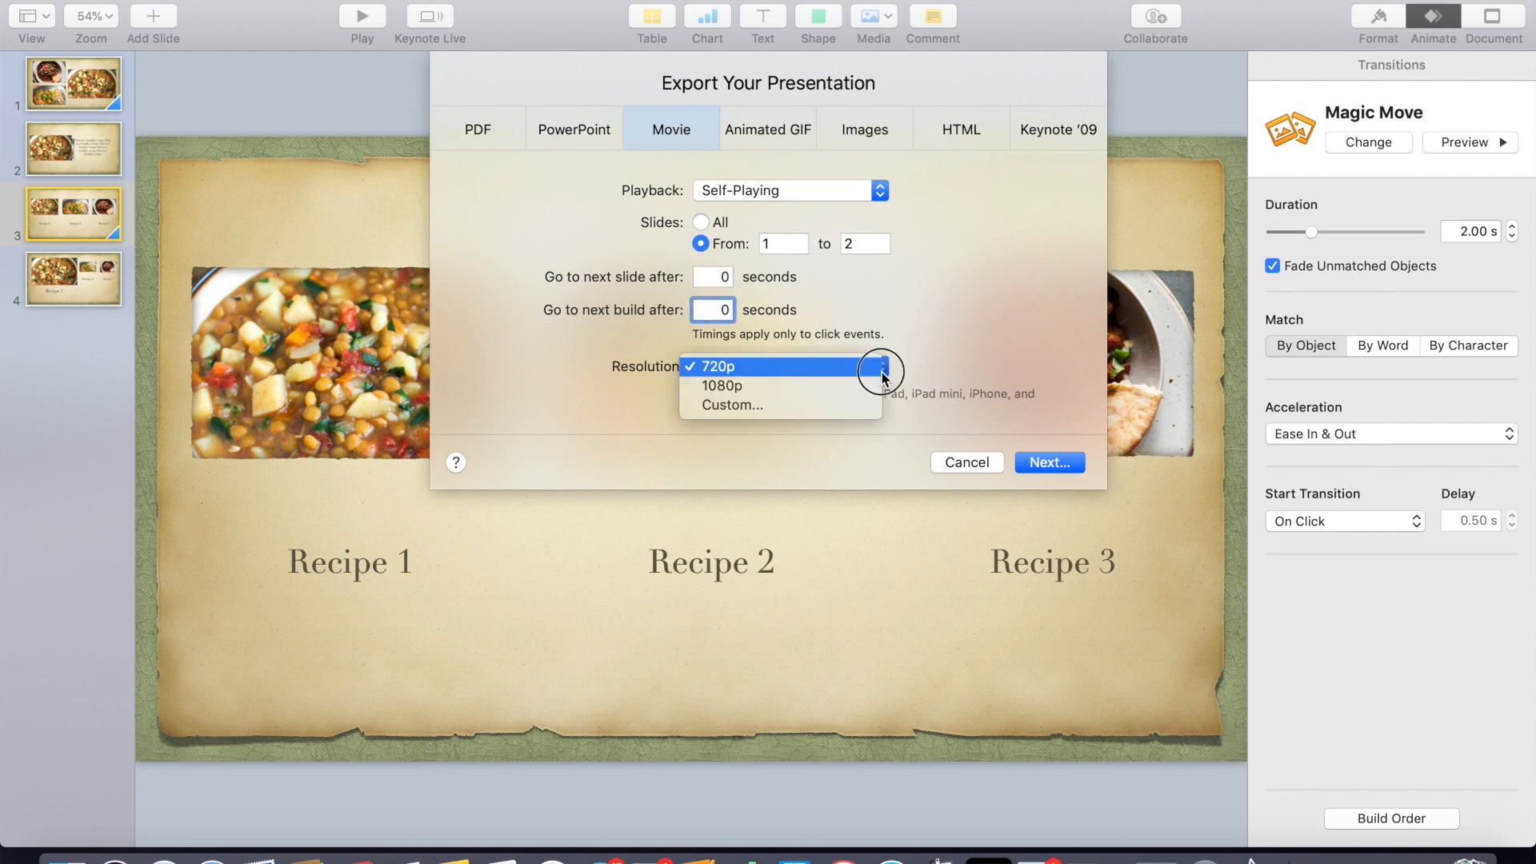
left_click(748, 389)
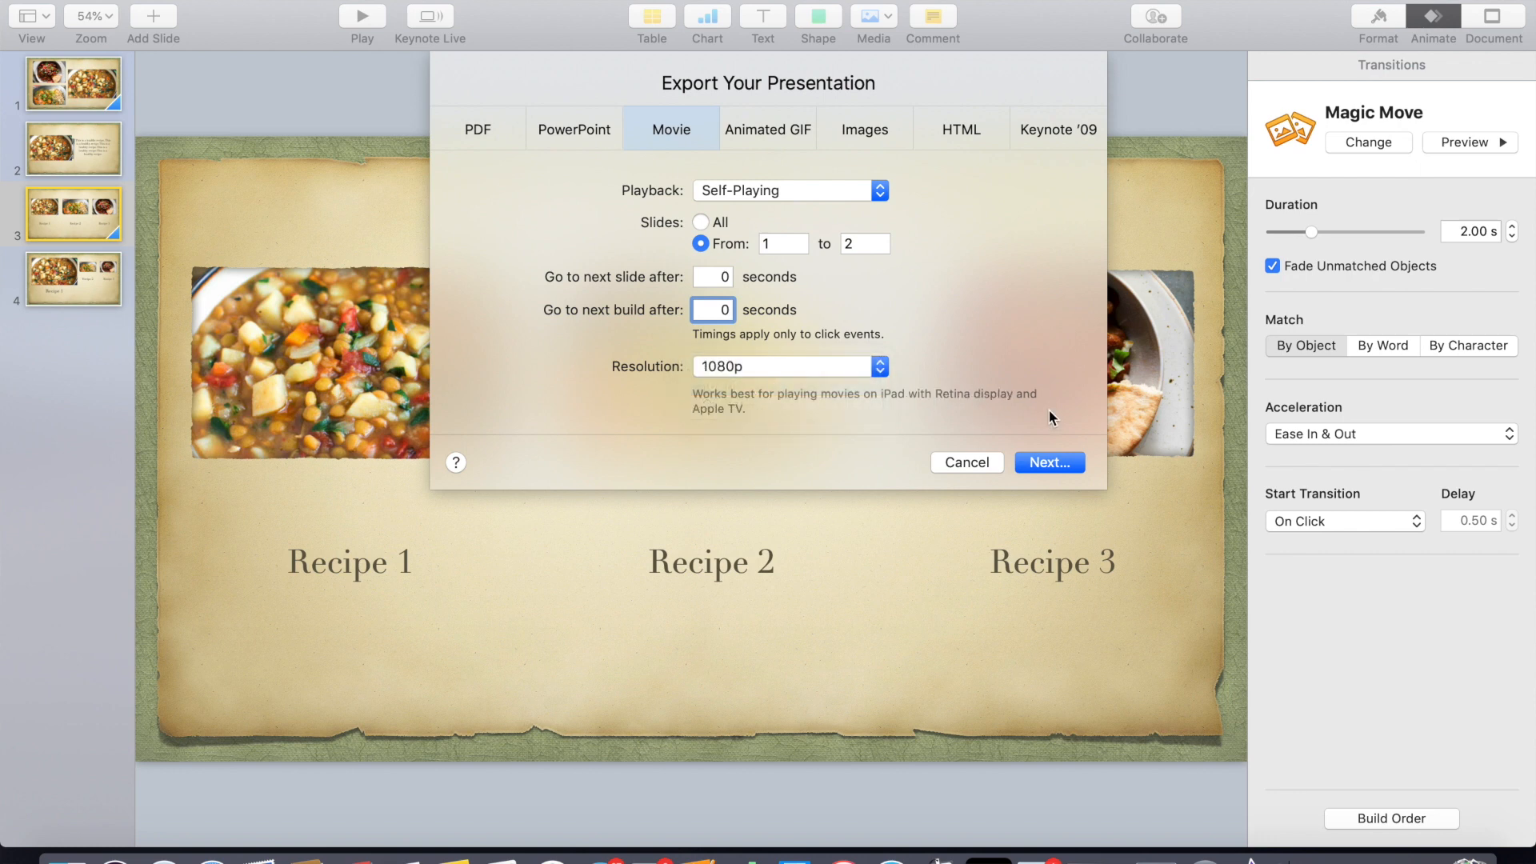
- Export the movie as "Cutaway Magic Move 1" to the YouTube For Bosses folder
left_click(1048, 463)
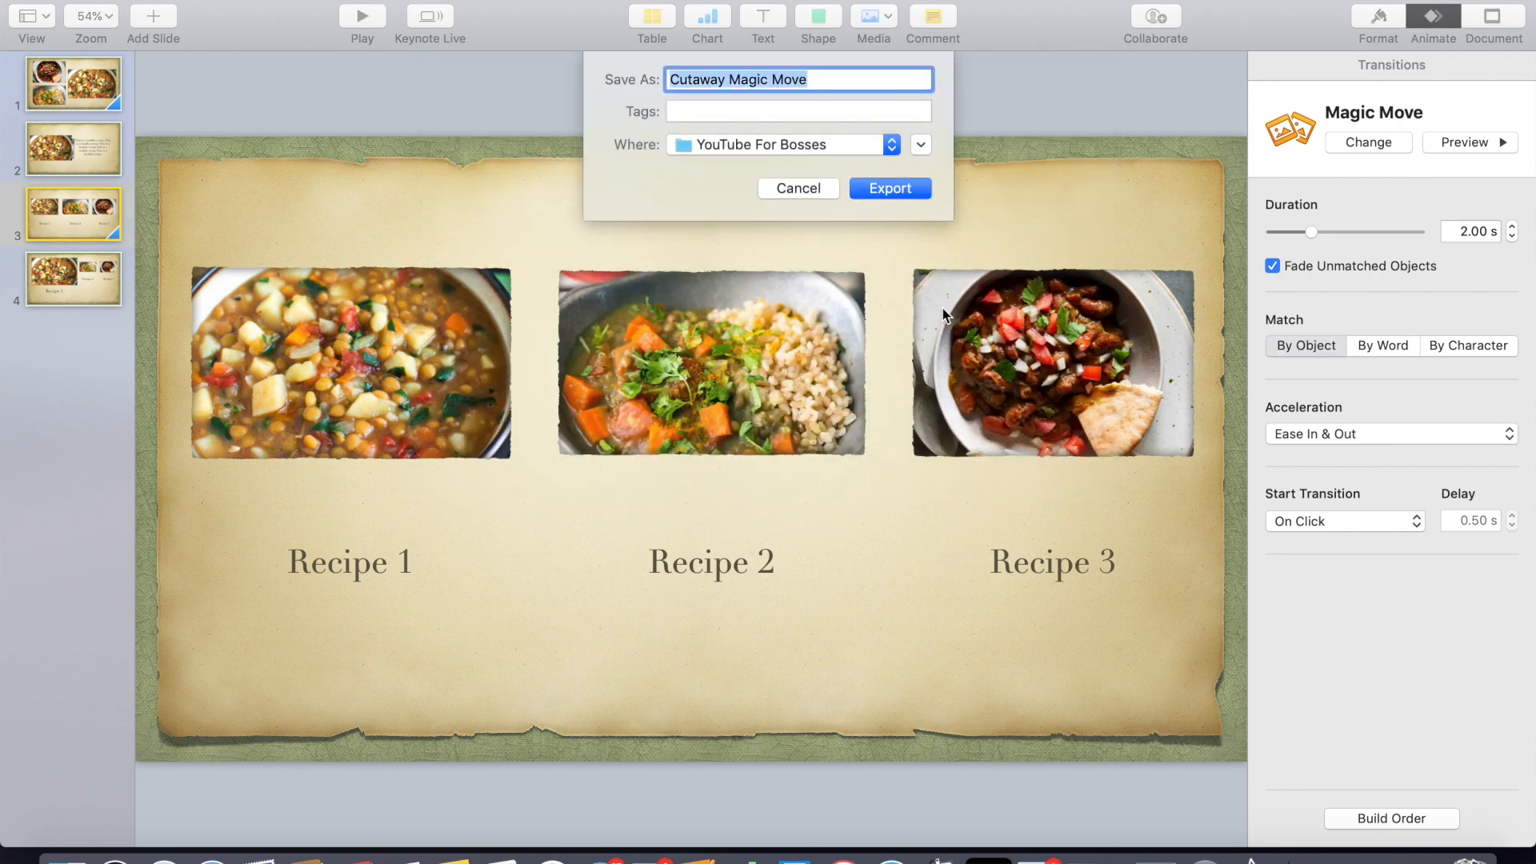
left_click(825, 80)
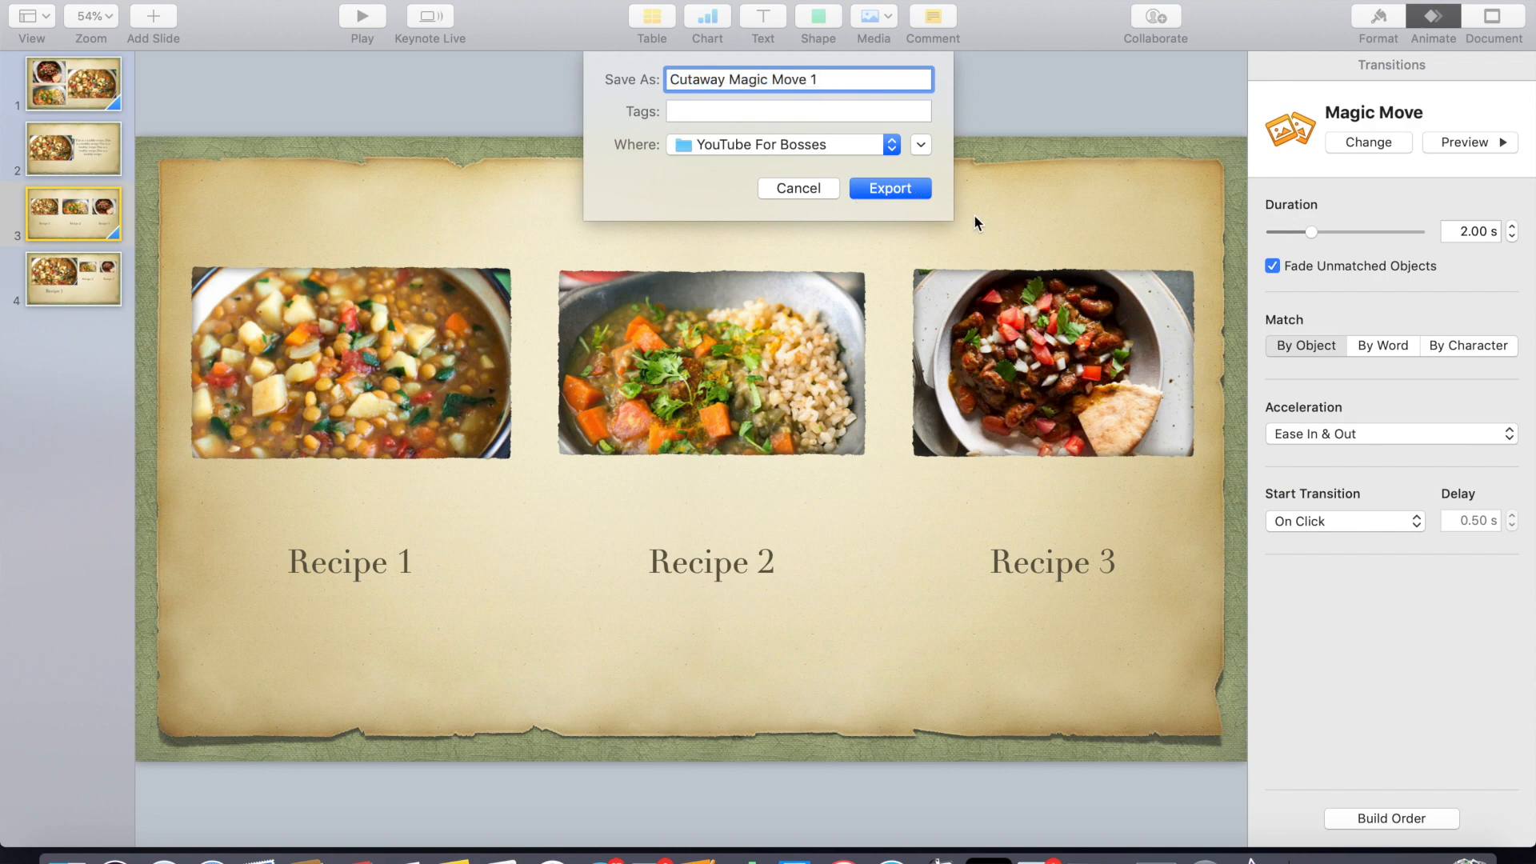
left_click(906, 190)
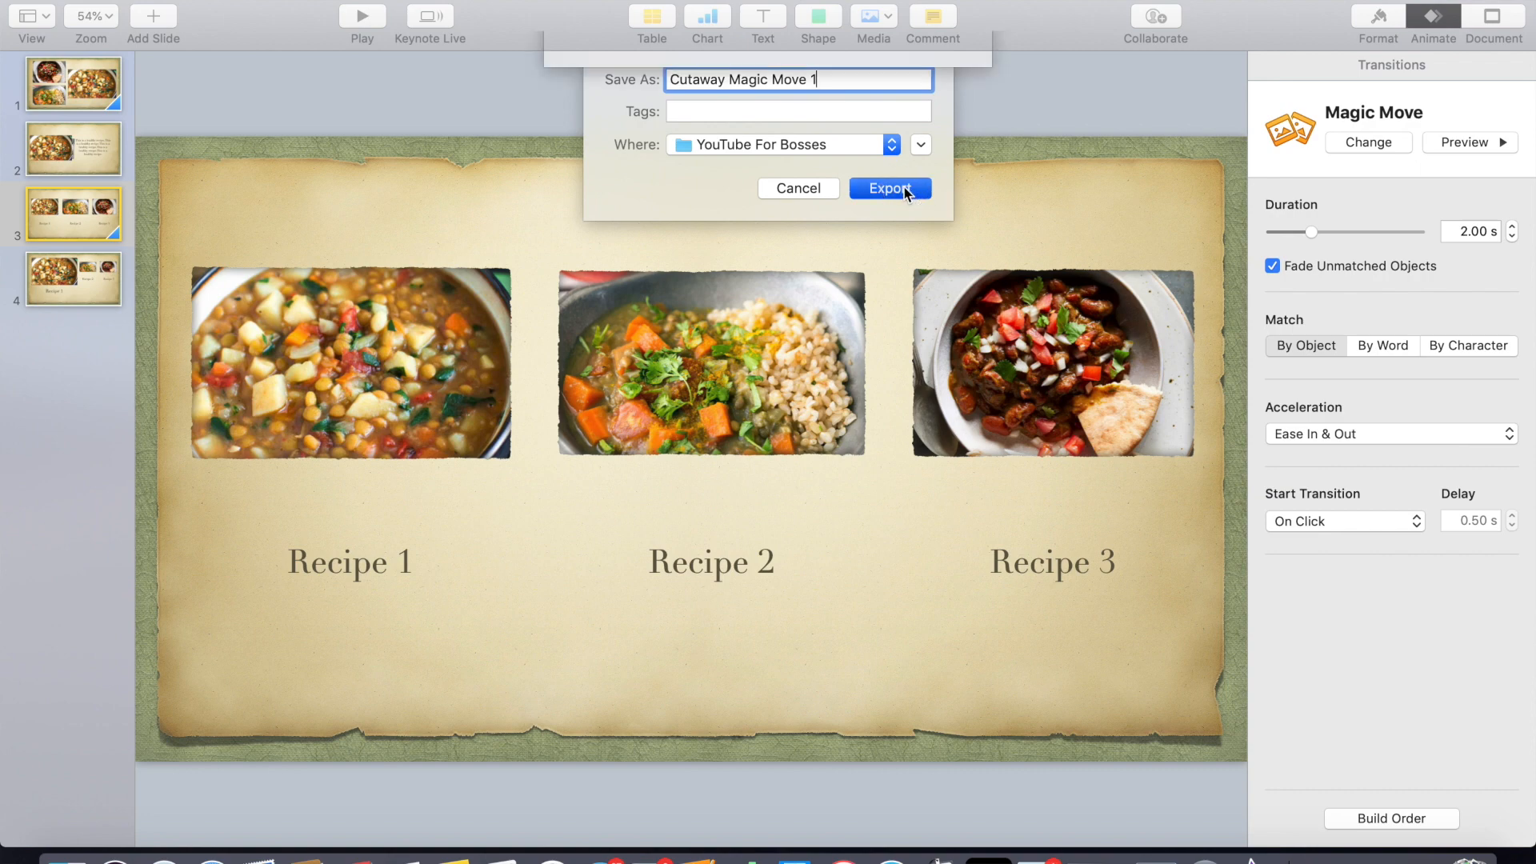
left_click(916, 179)
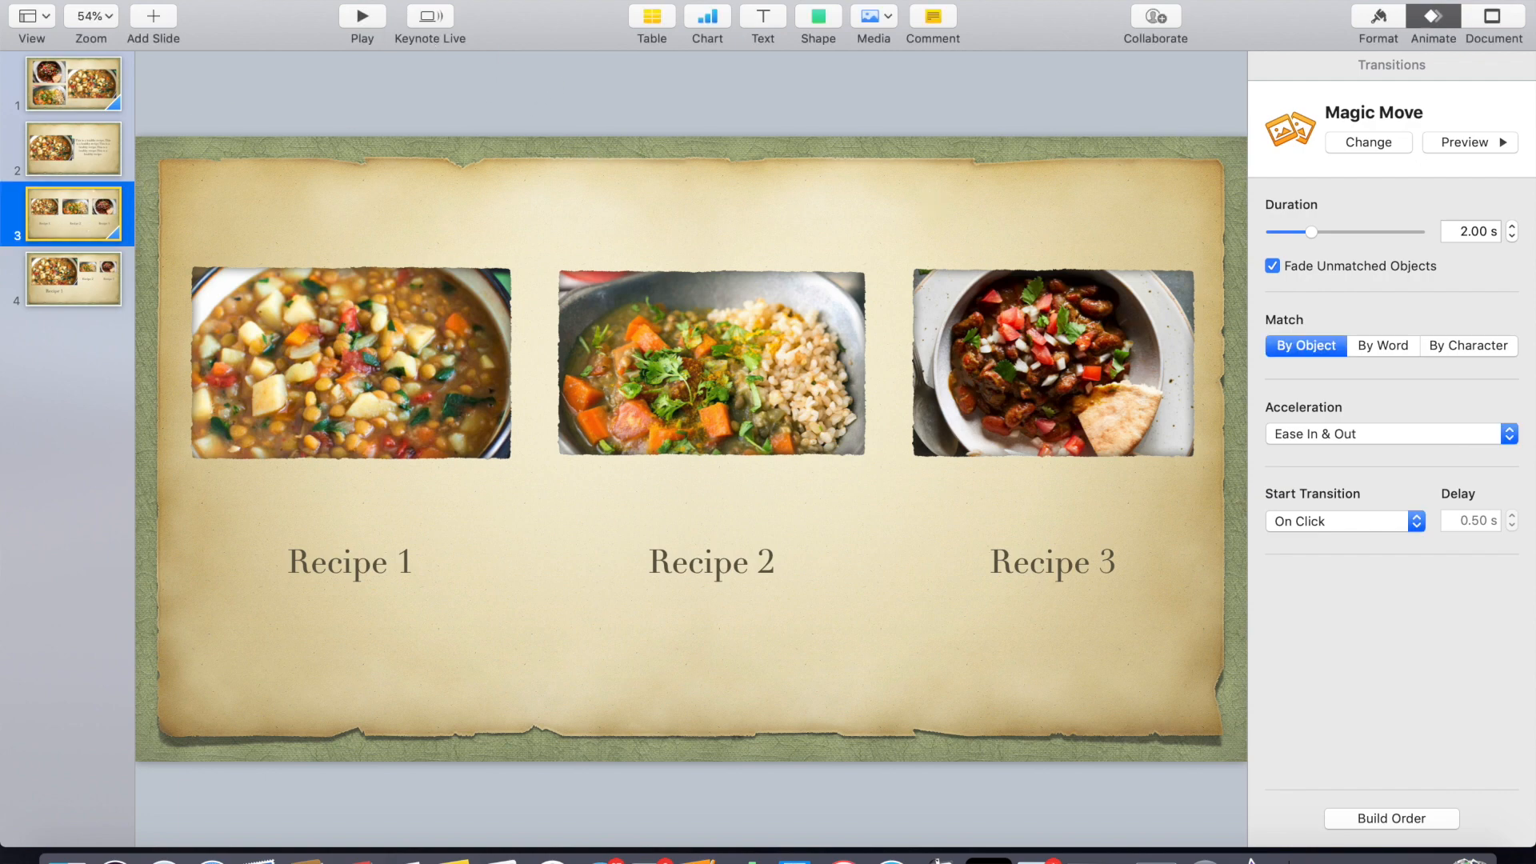
- Set up a movie export of slides 3 to 4 with 0-second slide and build delays at 1080p
left_click(145, 0)
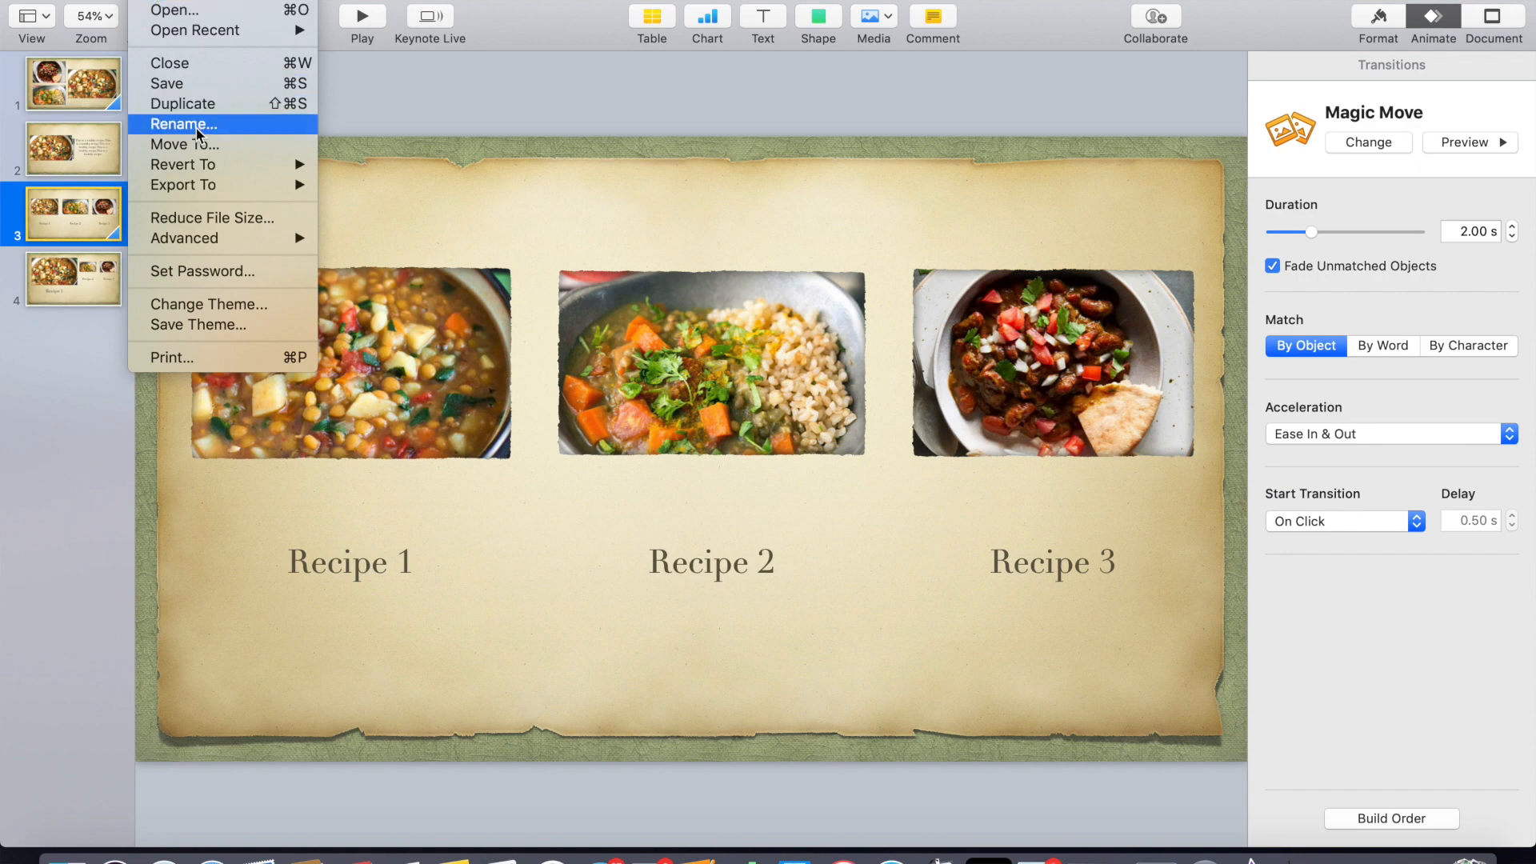
mouse_move(276, 189)
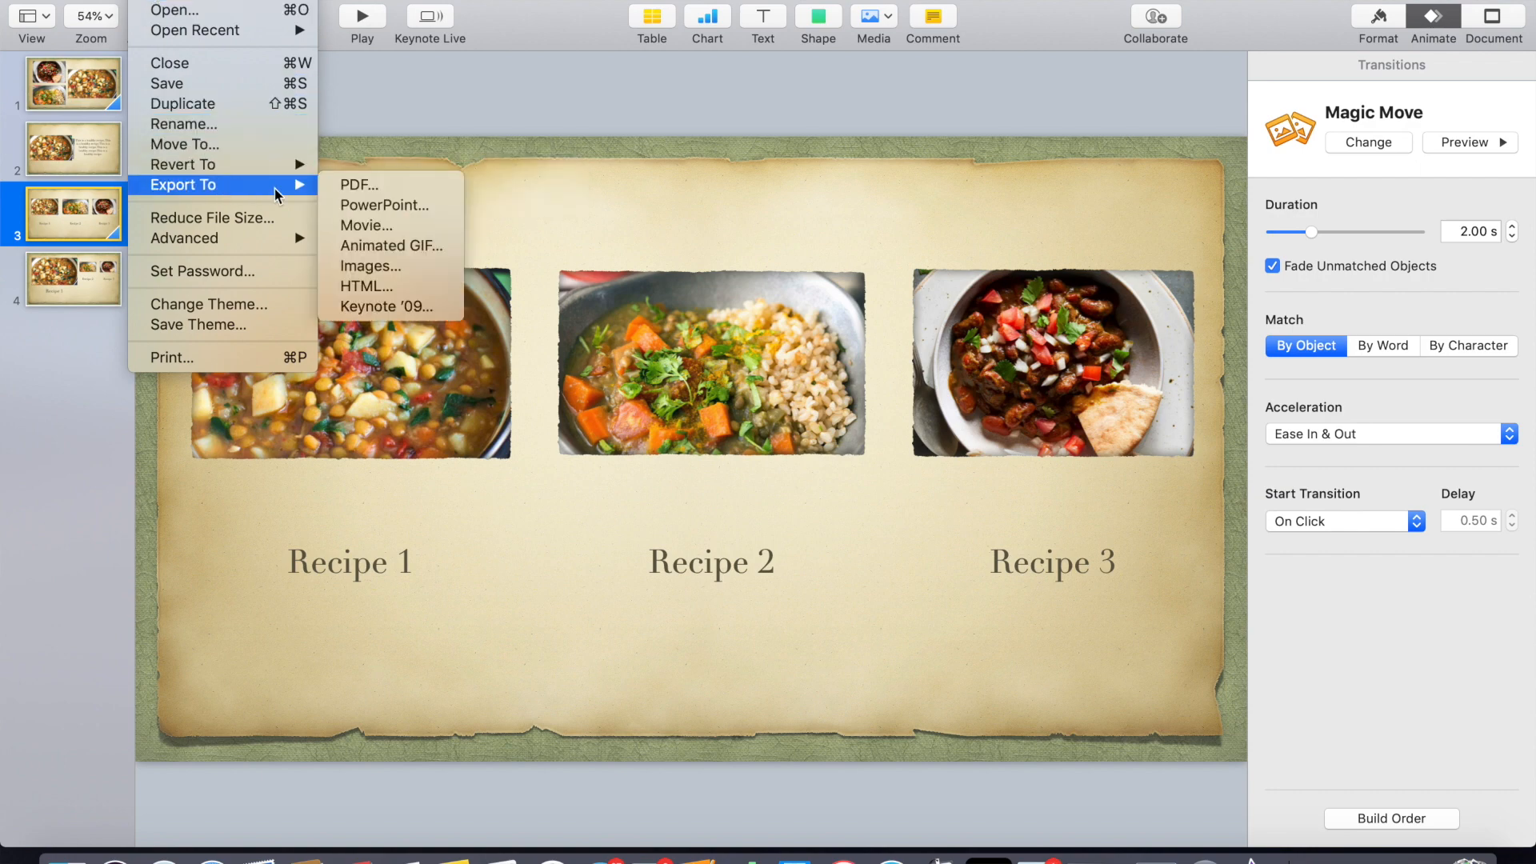
left_click(368, 226)
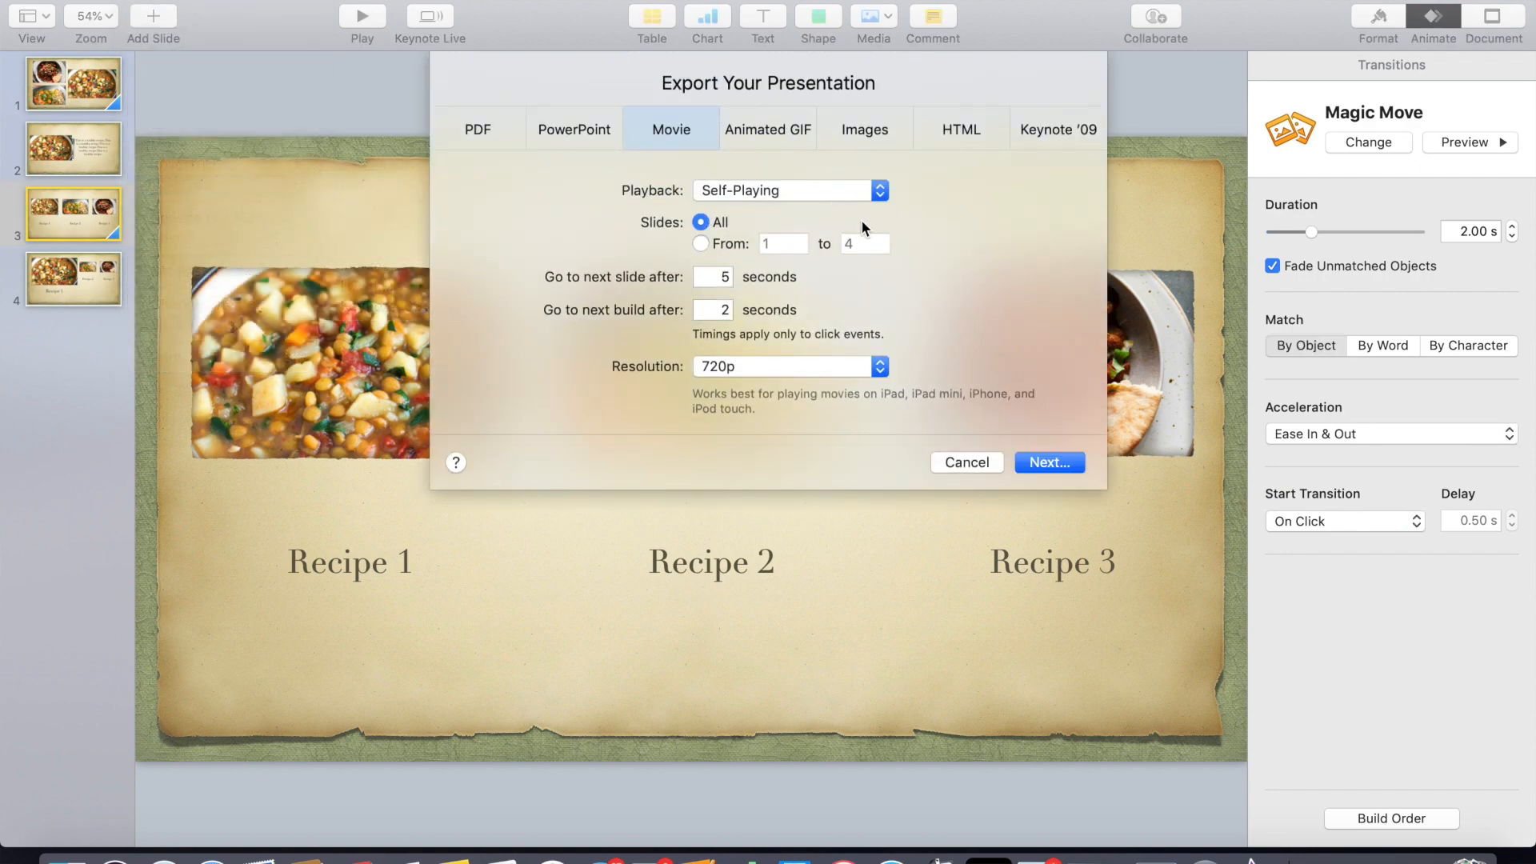
double_click(778, 244)
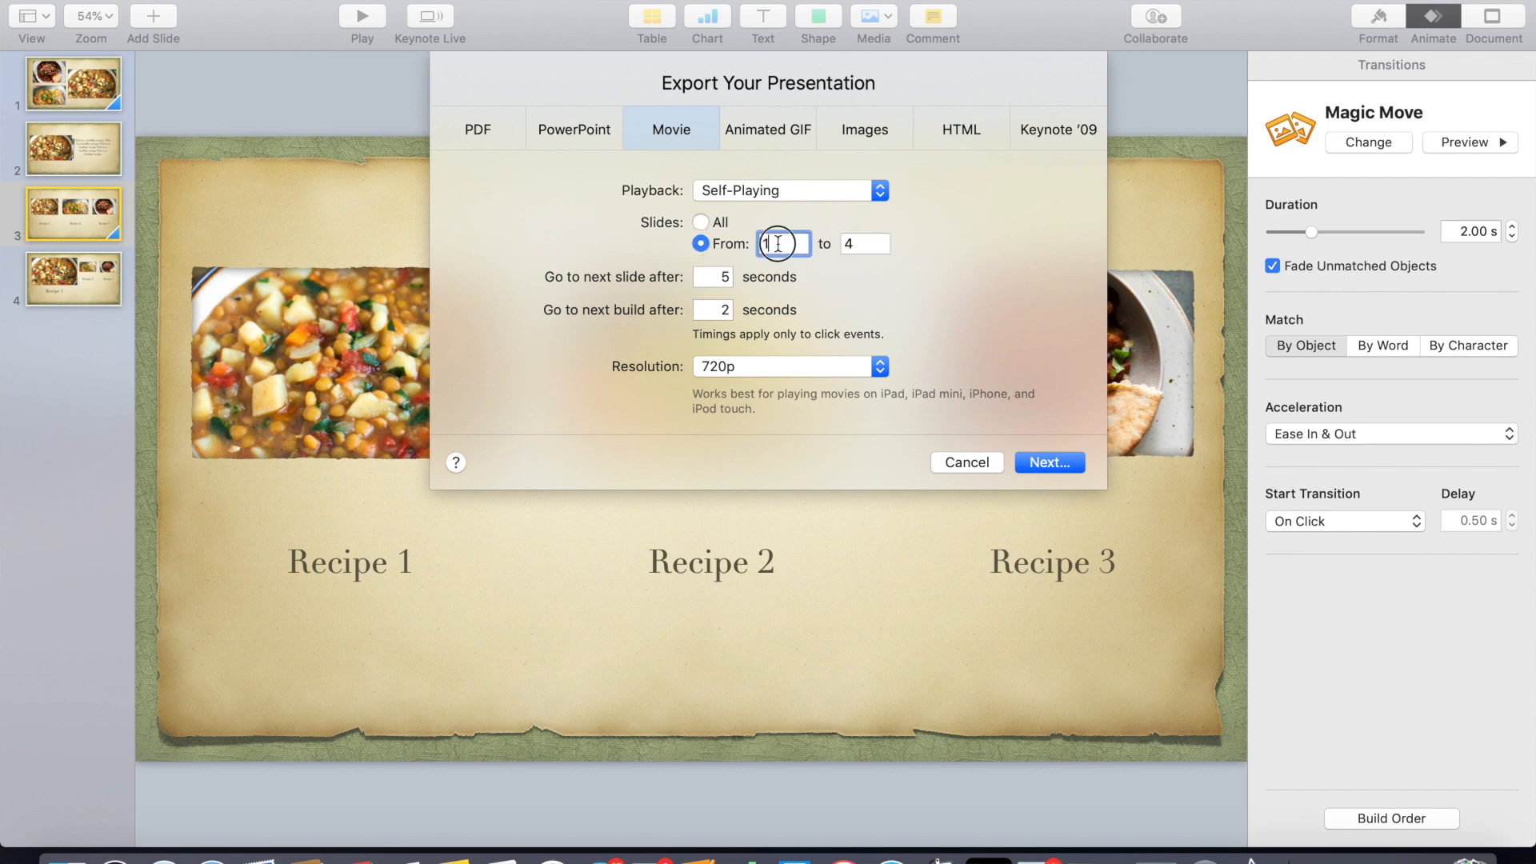
type("3")
double_click(693, 276)
type("0")
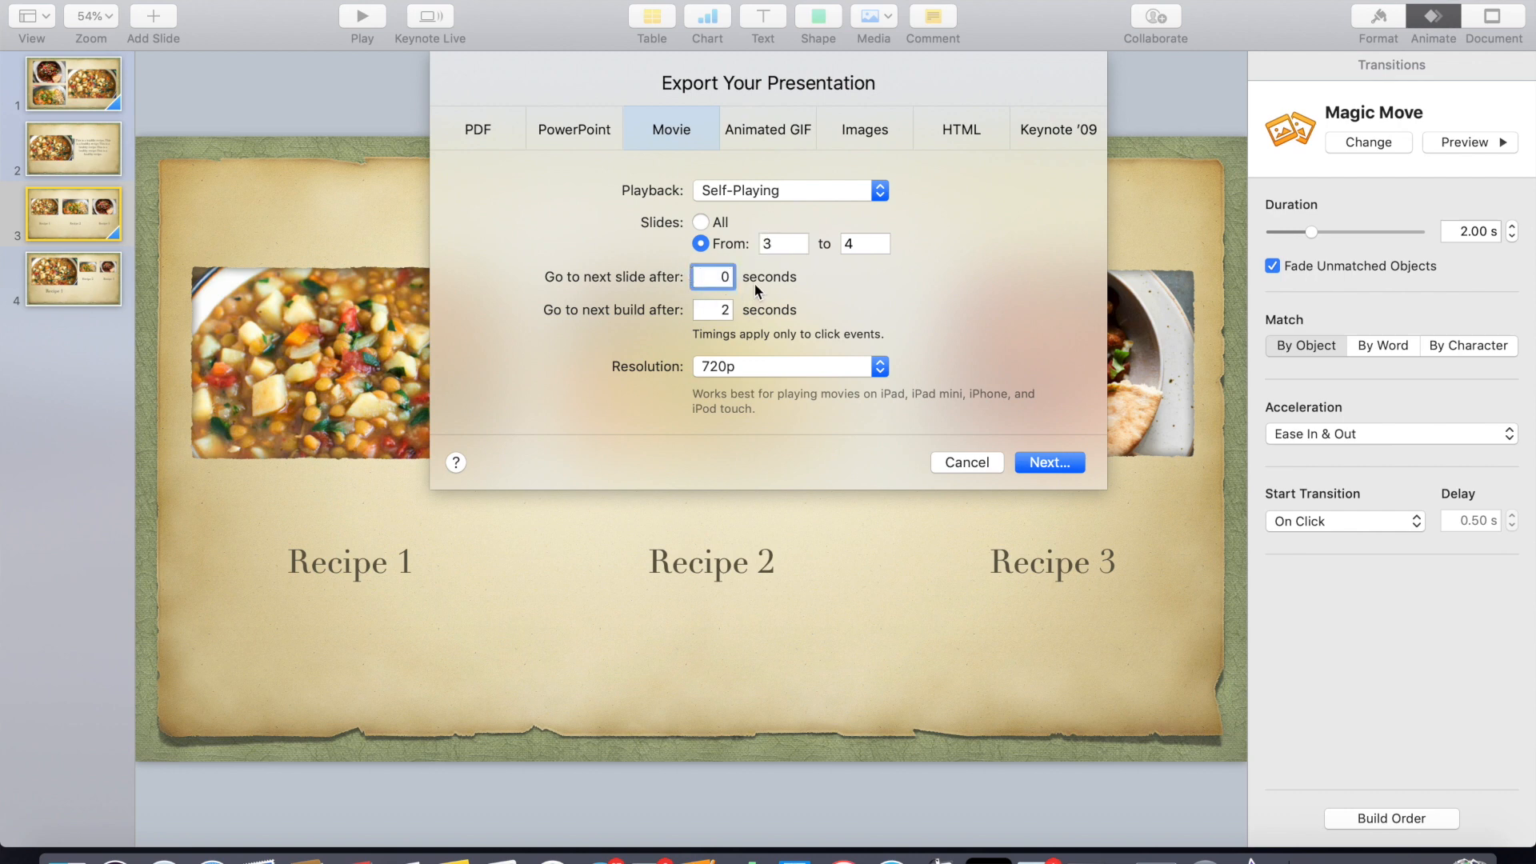
double_click(729, 309)
type("0")
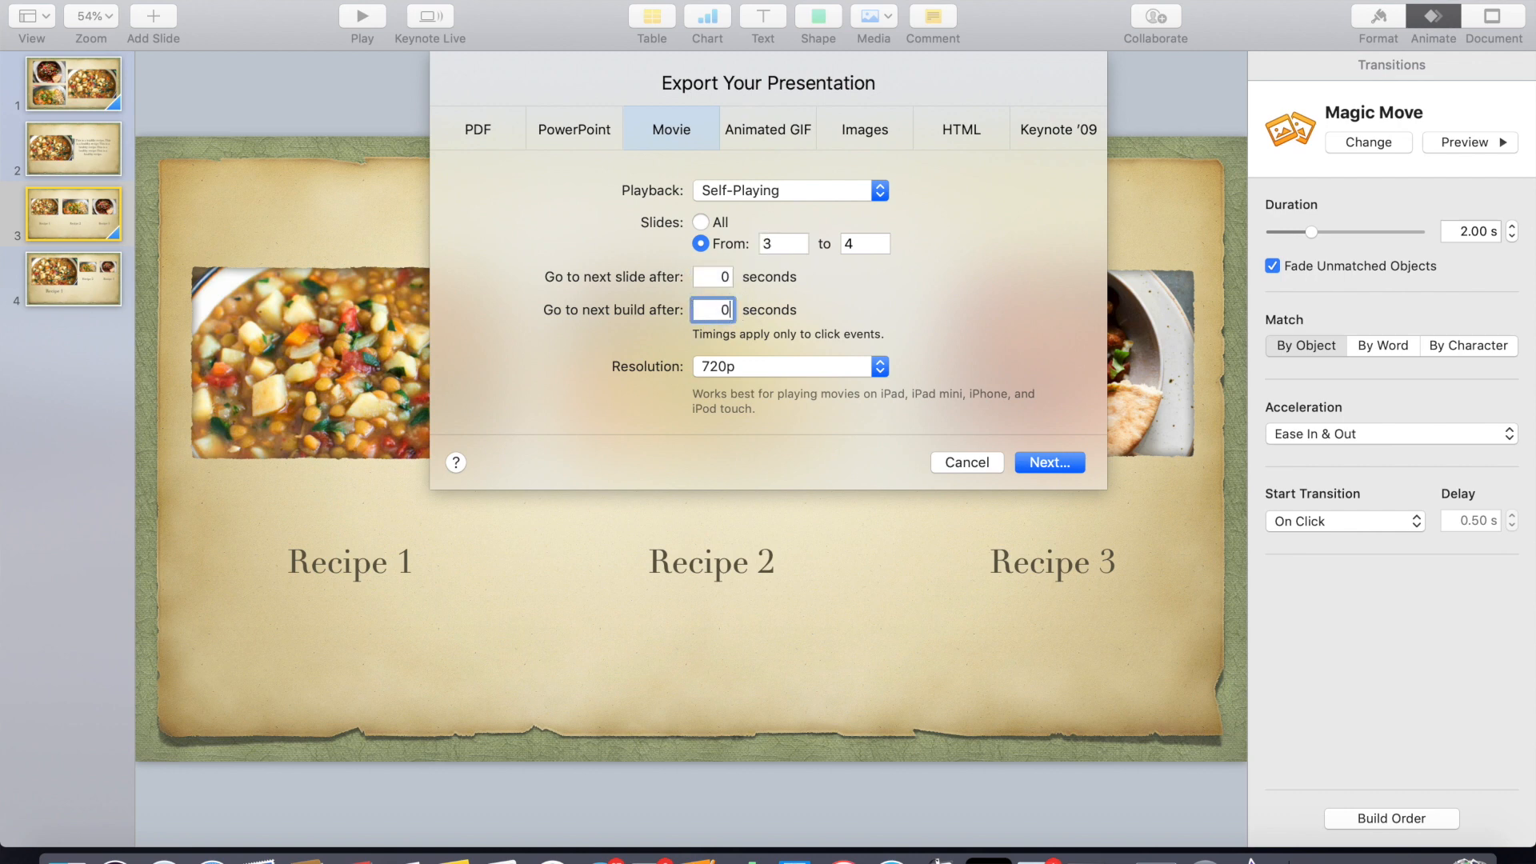
left_click(880, 366)
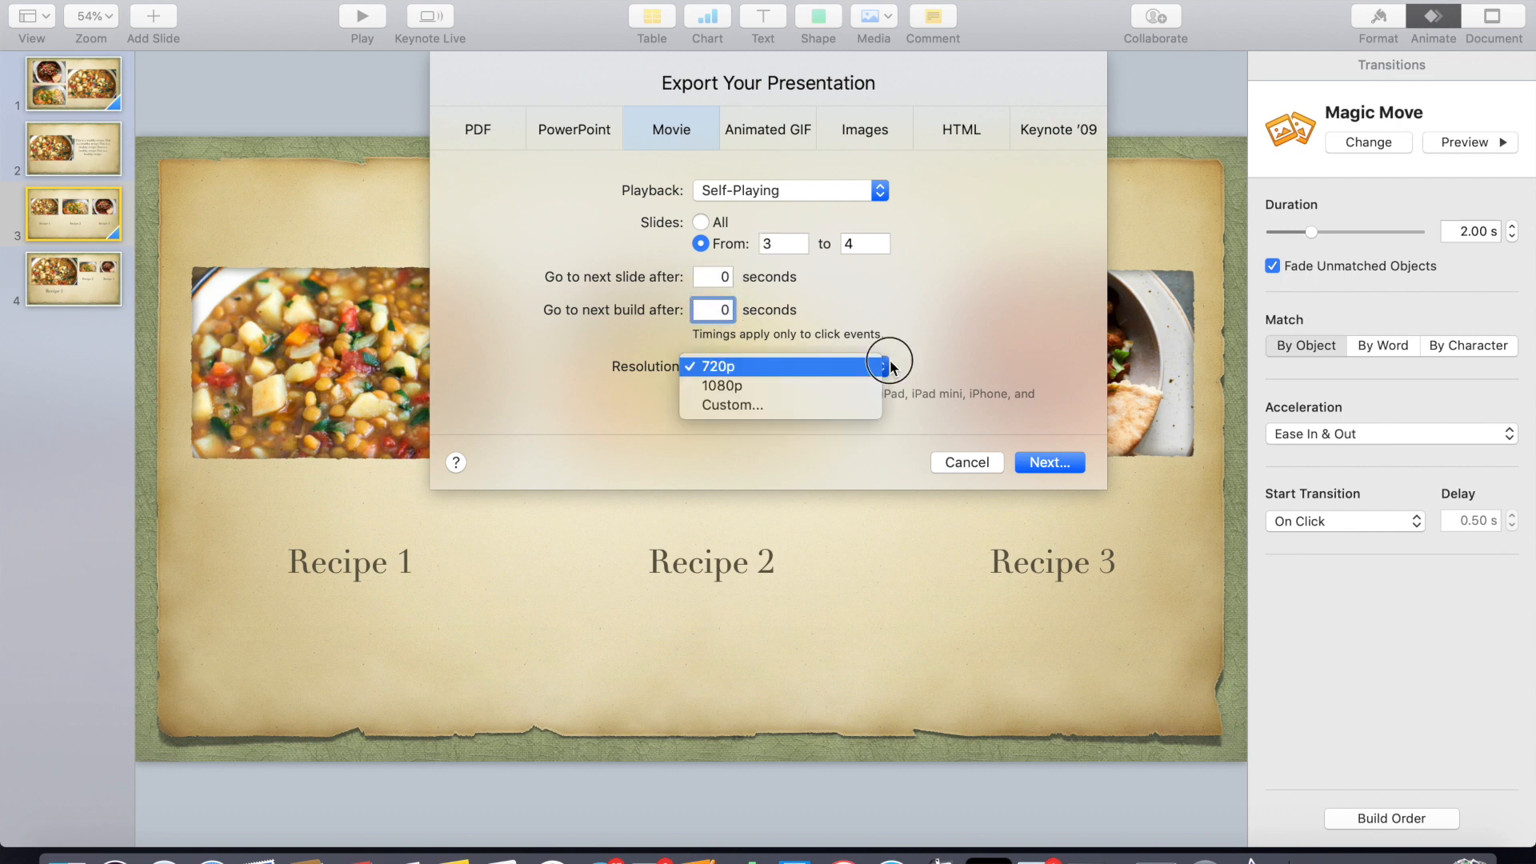
left_click(738, 387)
left_click(1050, 462)
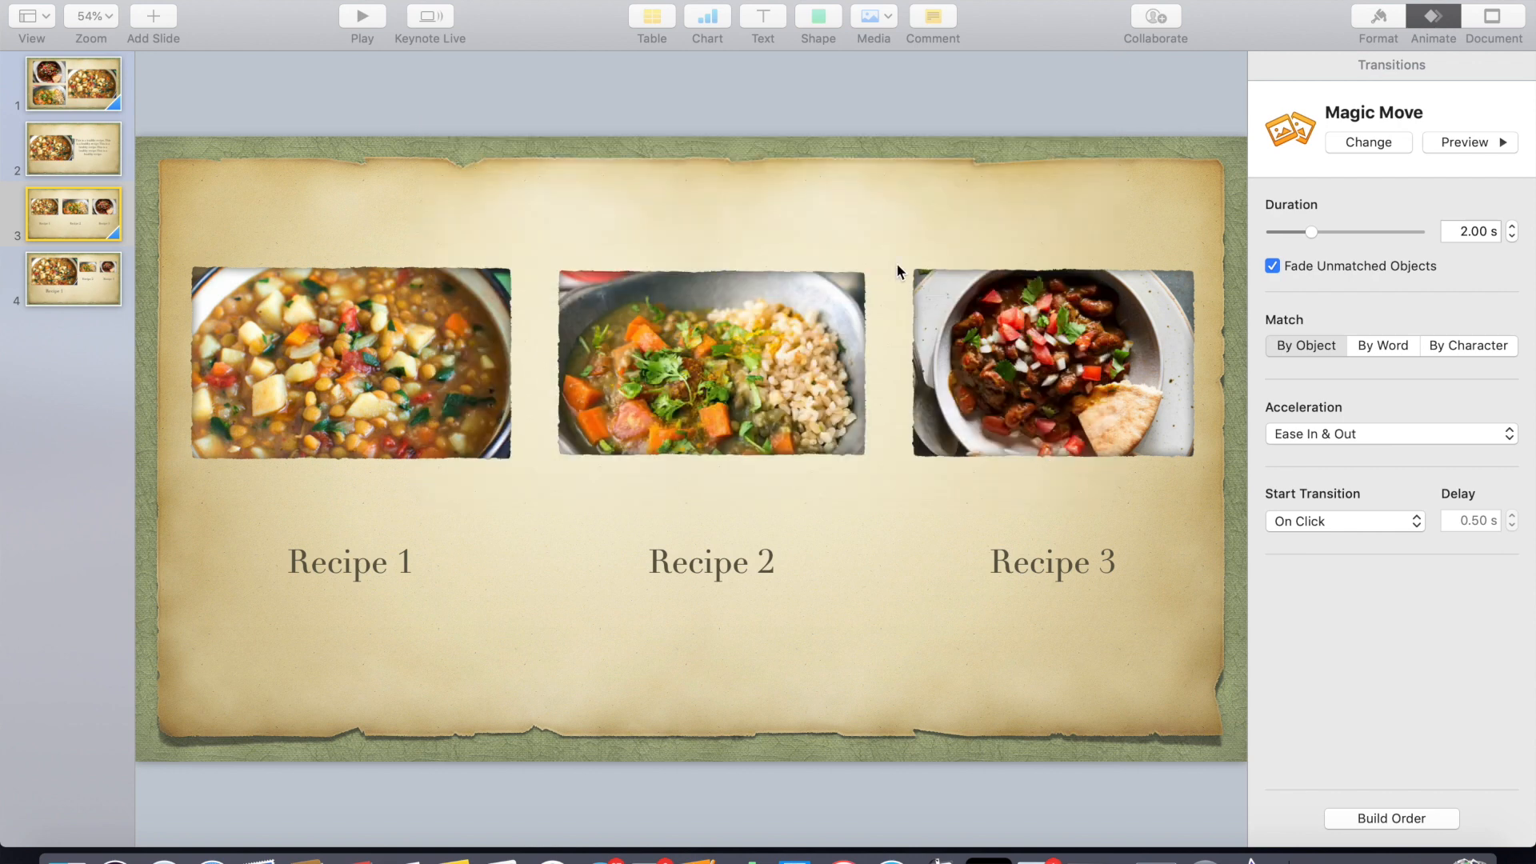
- Export the movie as "Cutaway Magic Move 2", replacing the existing file of that name
left_click(816, 78)
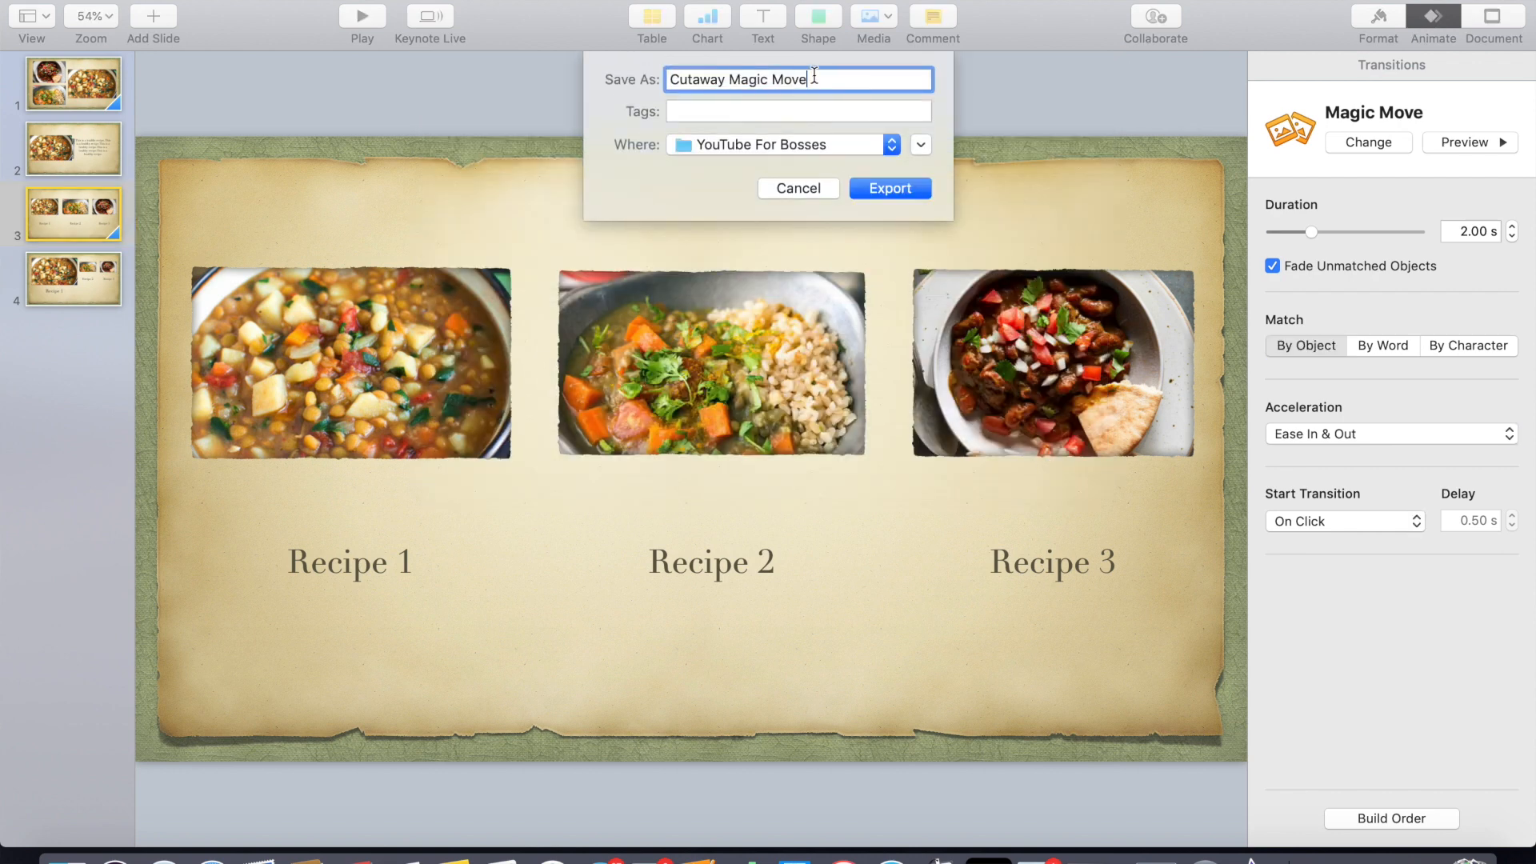
type("2")
left_click(900, 192)
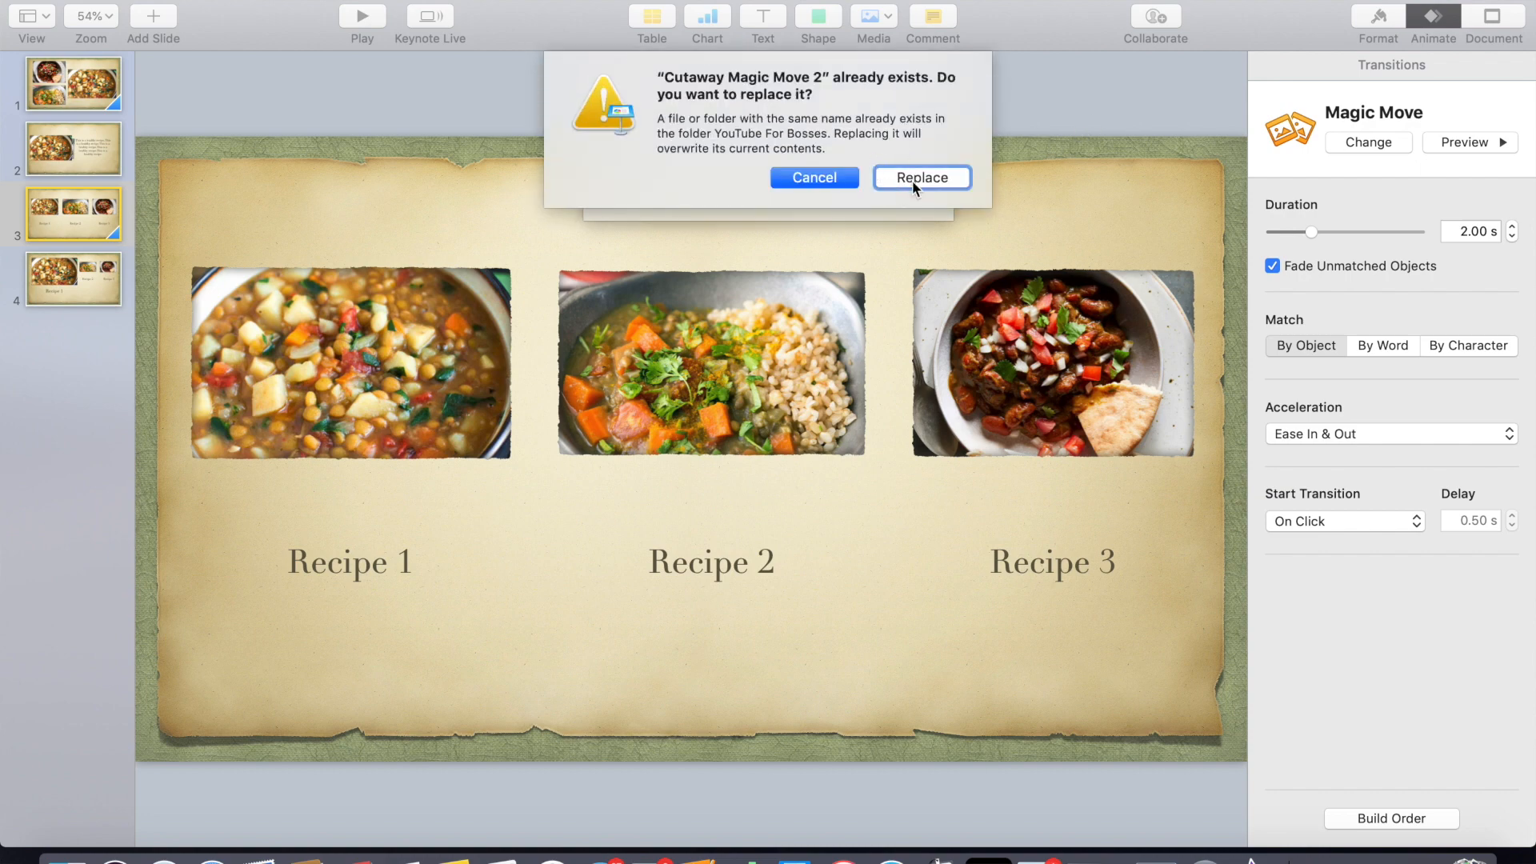
left_click(912, 180)
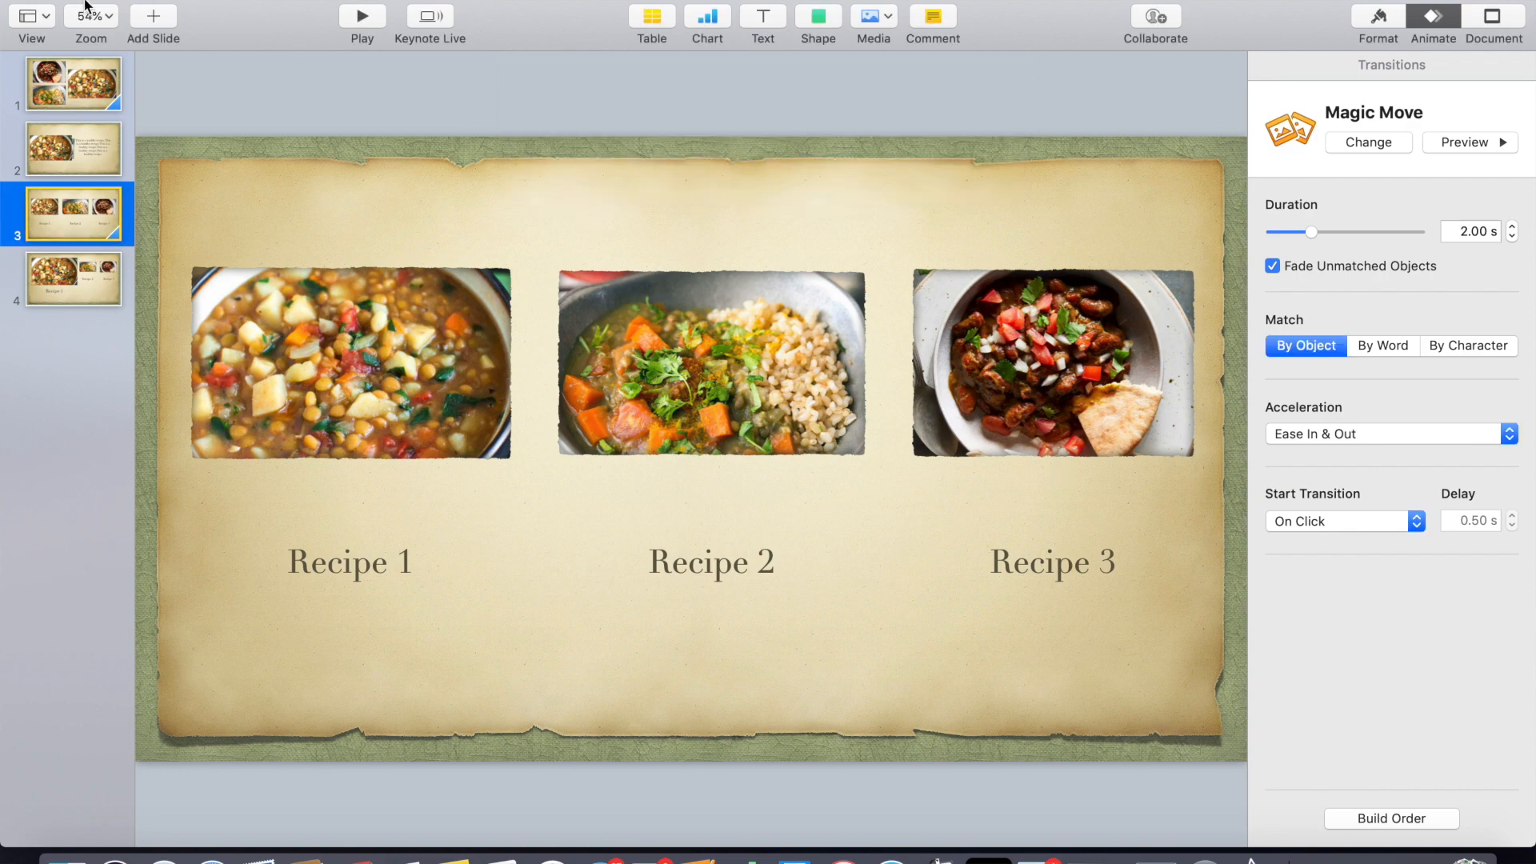
- Hide Keynote and switch to iMovie with the Keynote Animation with Magic Move project
left_click(36, 0)
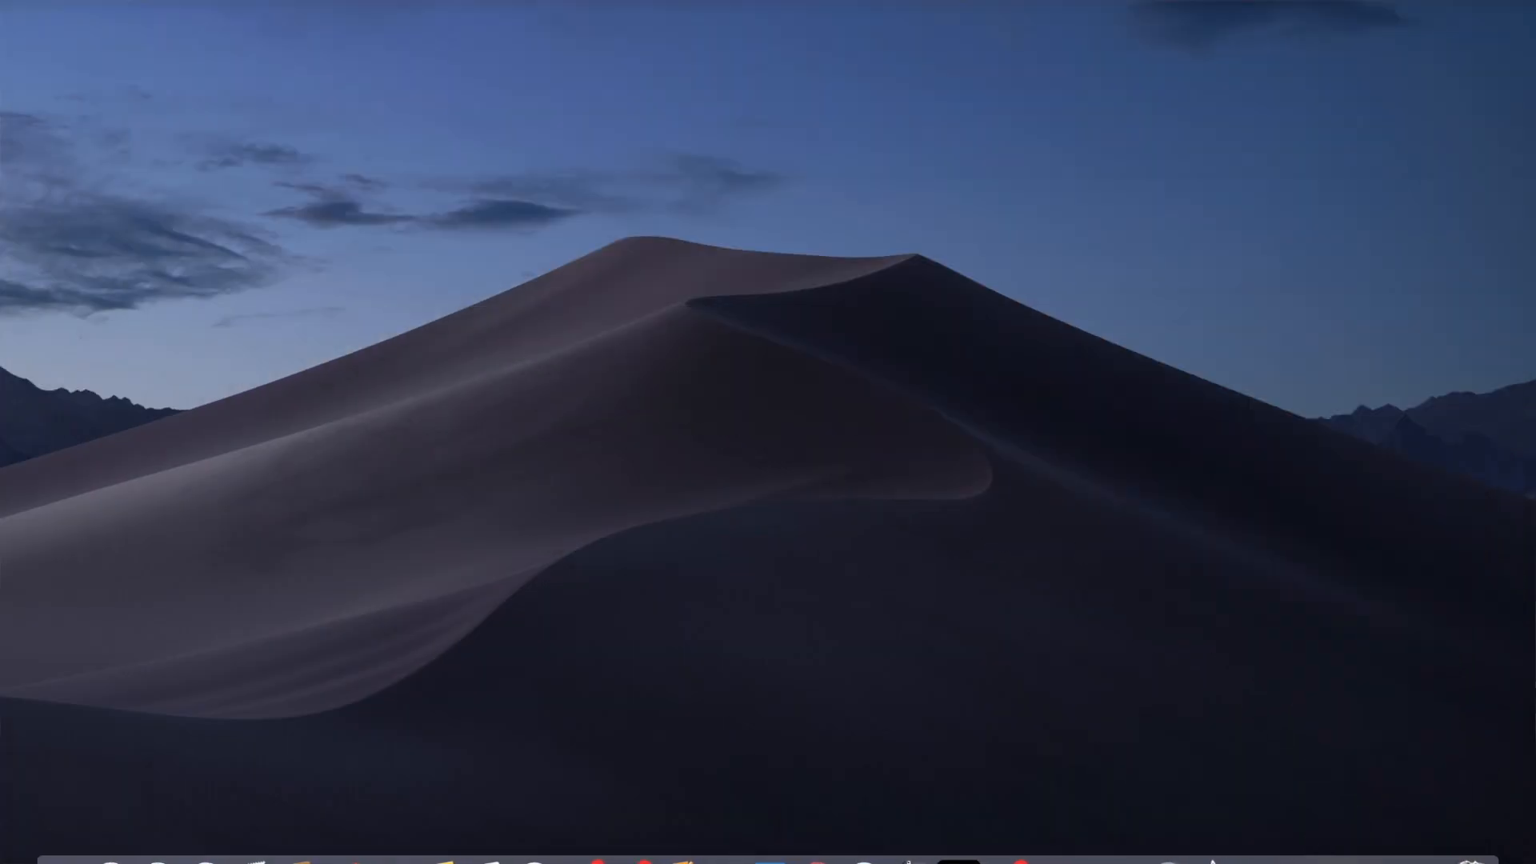
left_click(1330, 859)
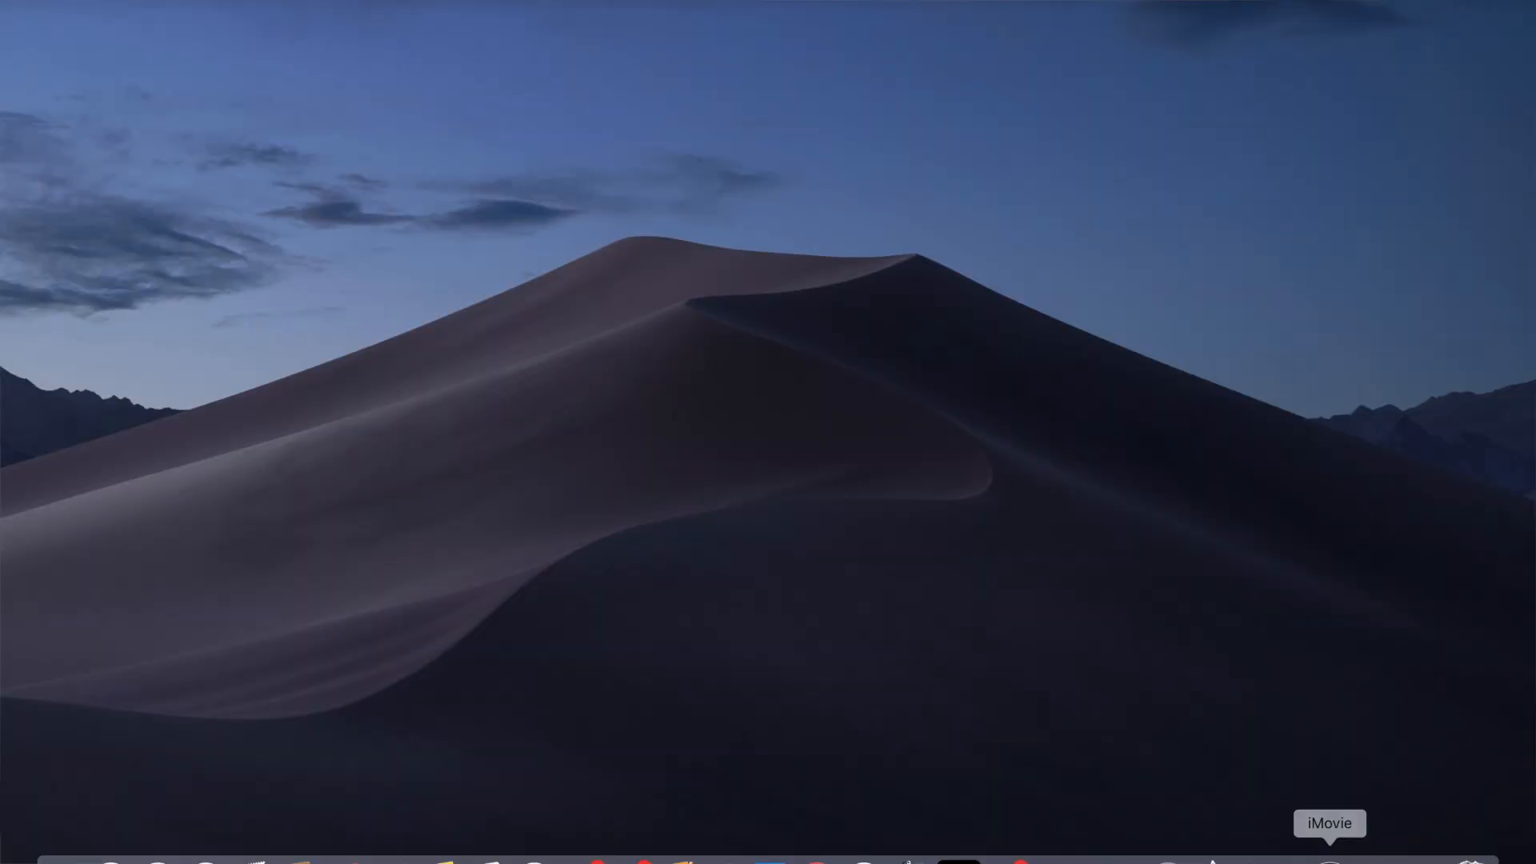
left_click(1330, 859)
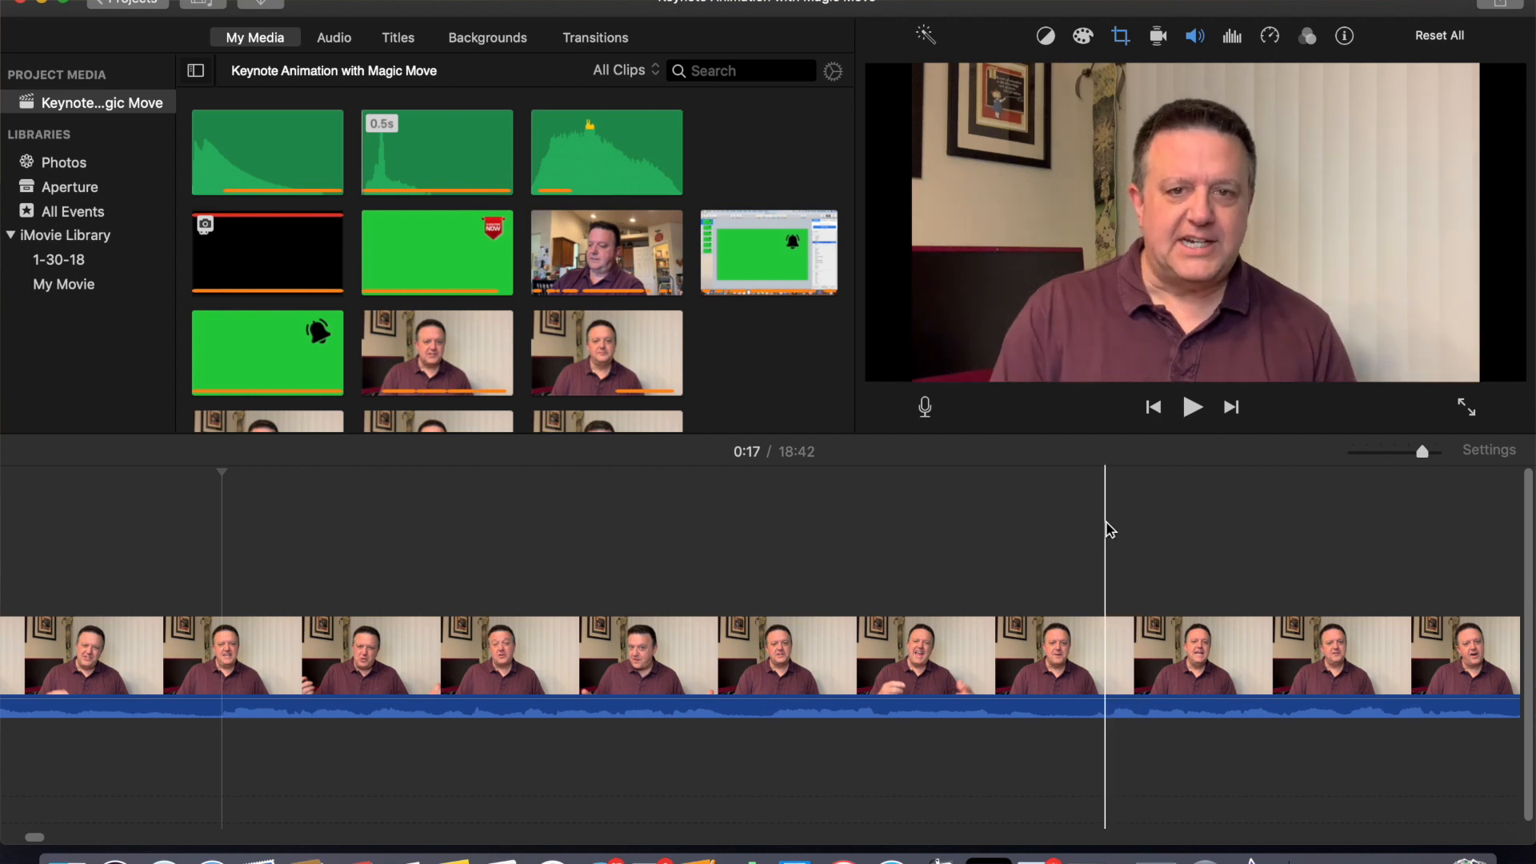
key("XF86AudioMute")
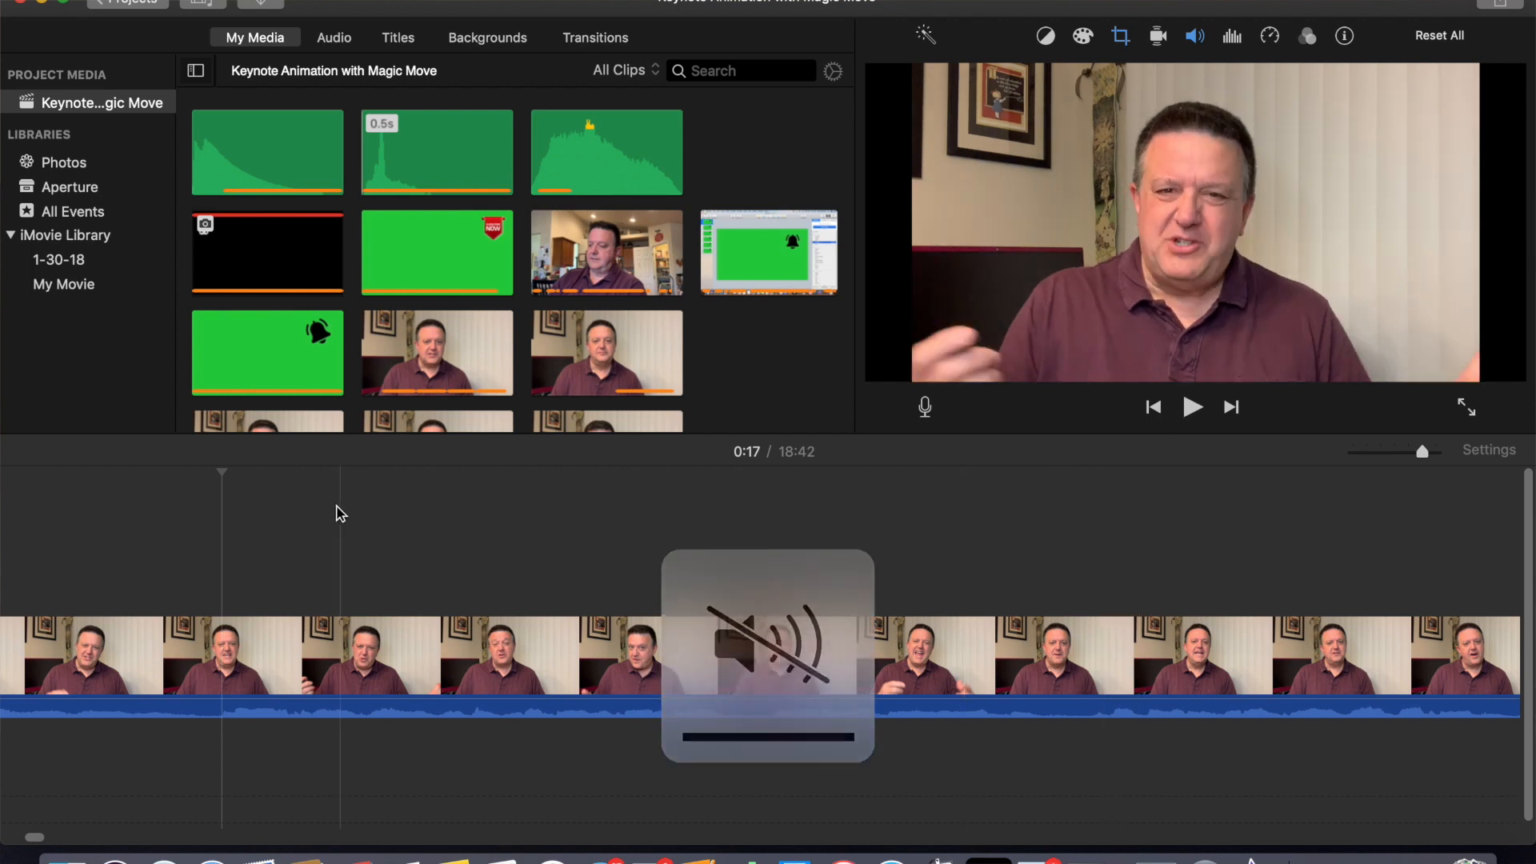
scroll(705, 365, "down", 4)
scroll(704, 366, "down", 3)
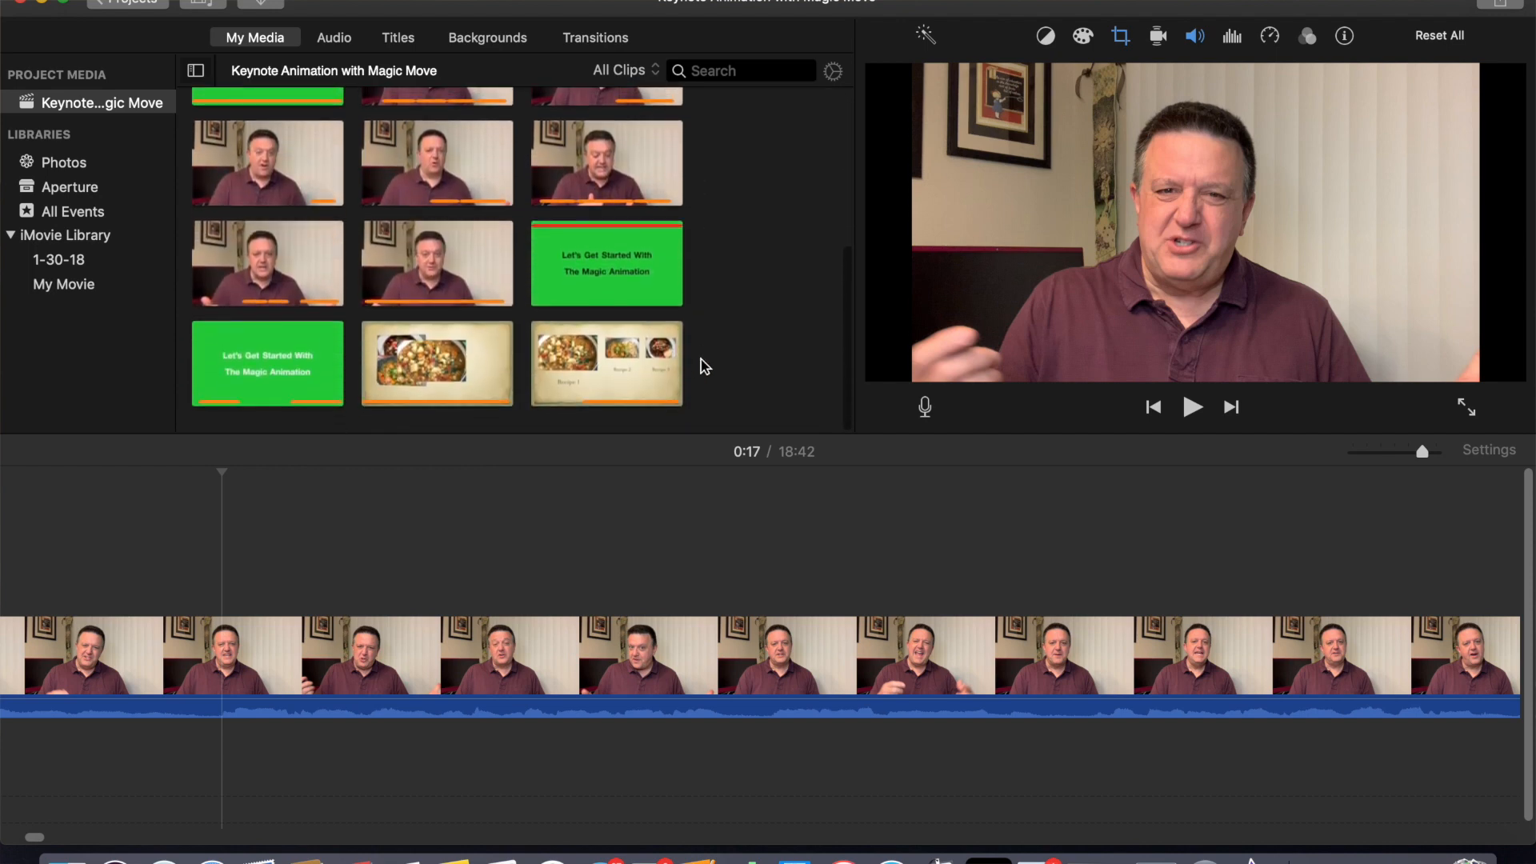
scroll(705, 366, "up", 3)
scroll(704, 367, "up", 5)
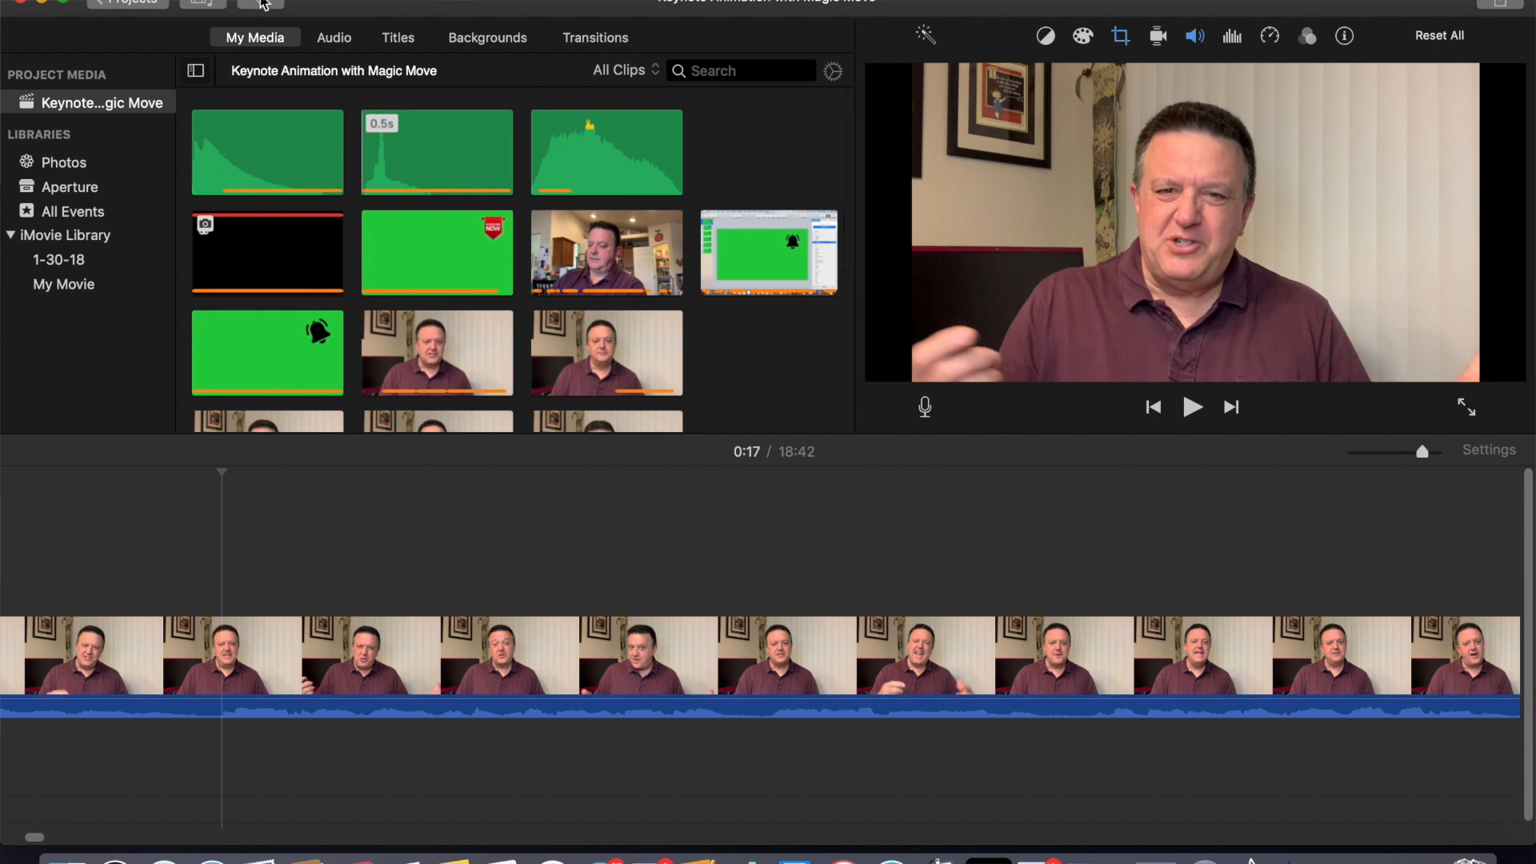
- Import the Cutaway Magic Move 1 and Cutaway Magic Move 2 movies from the YouTube For Bosses folder
left_click(263, 4)
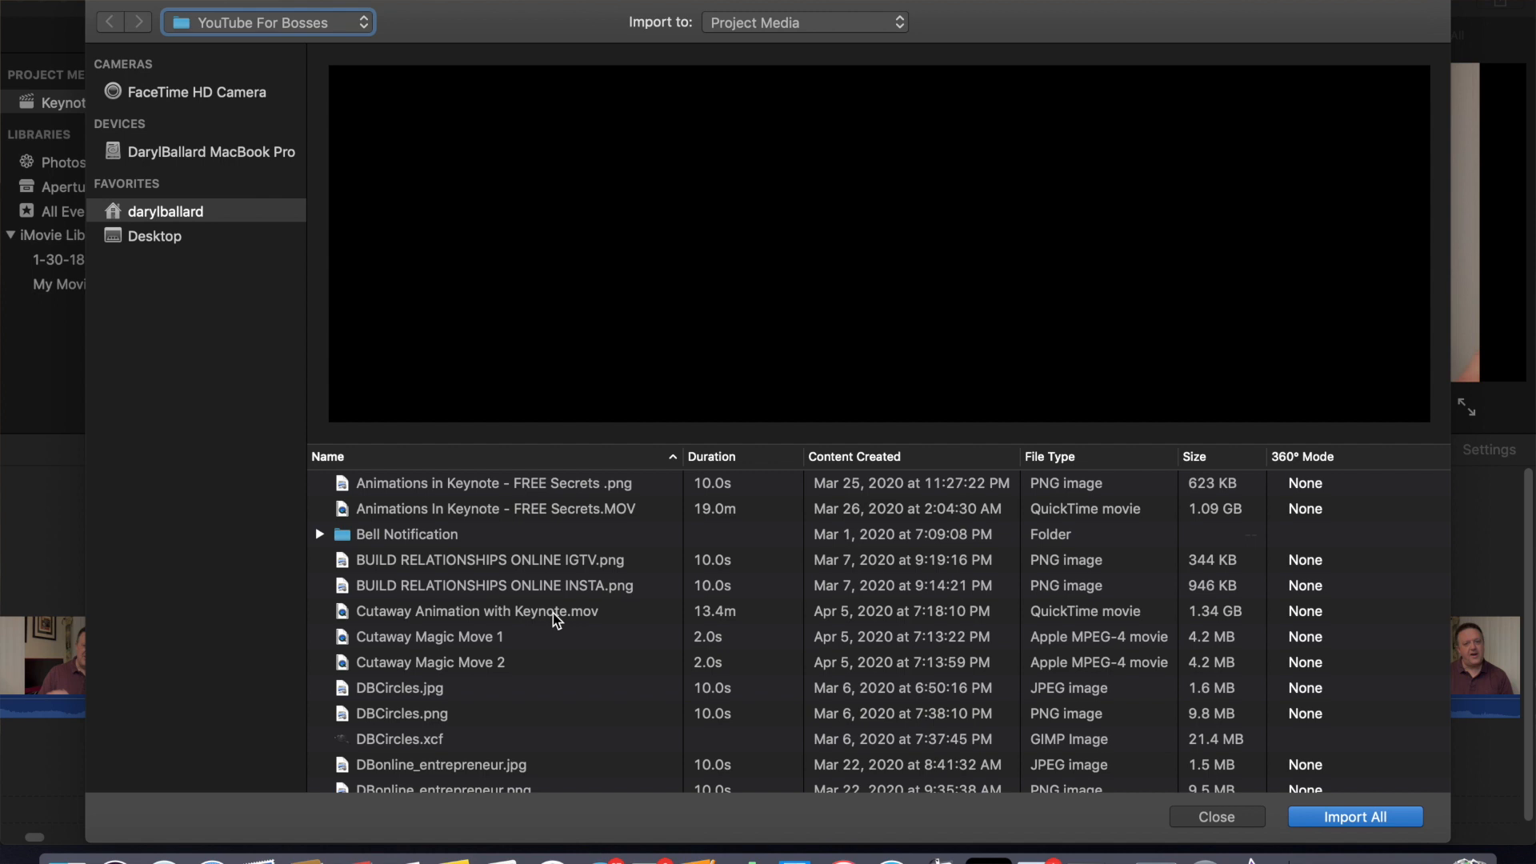
scroll(556, 620, "down", 2)
left_click(462, 613)
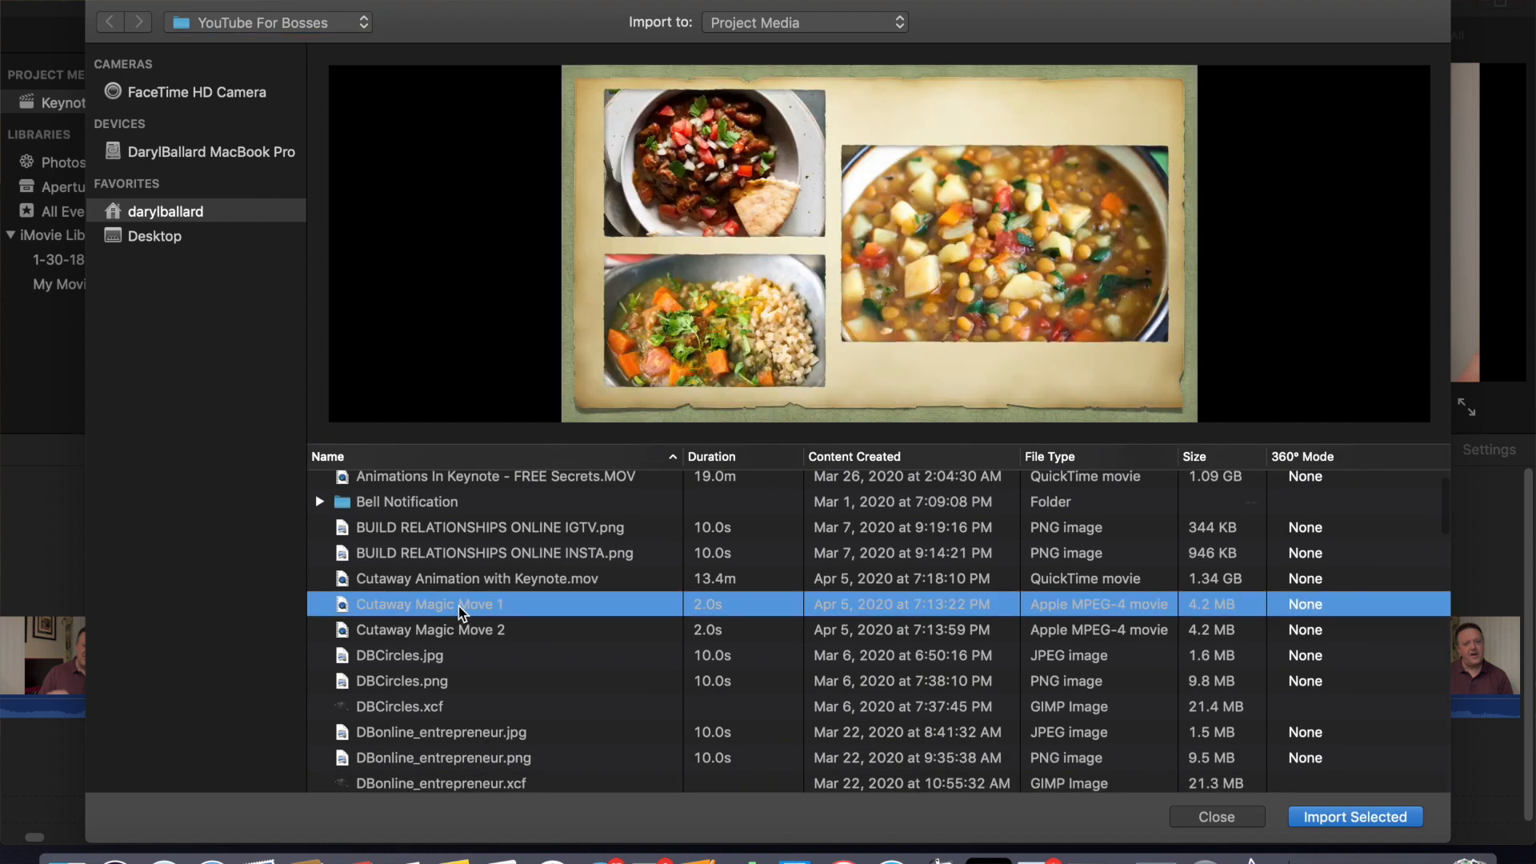
left_click(458, 632, "super")
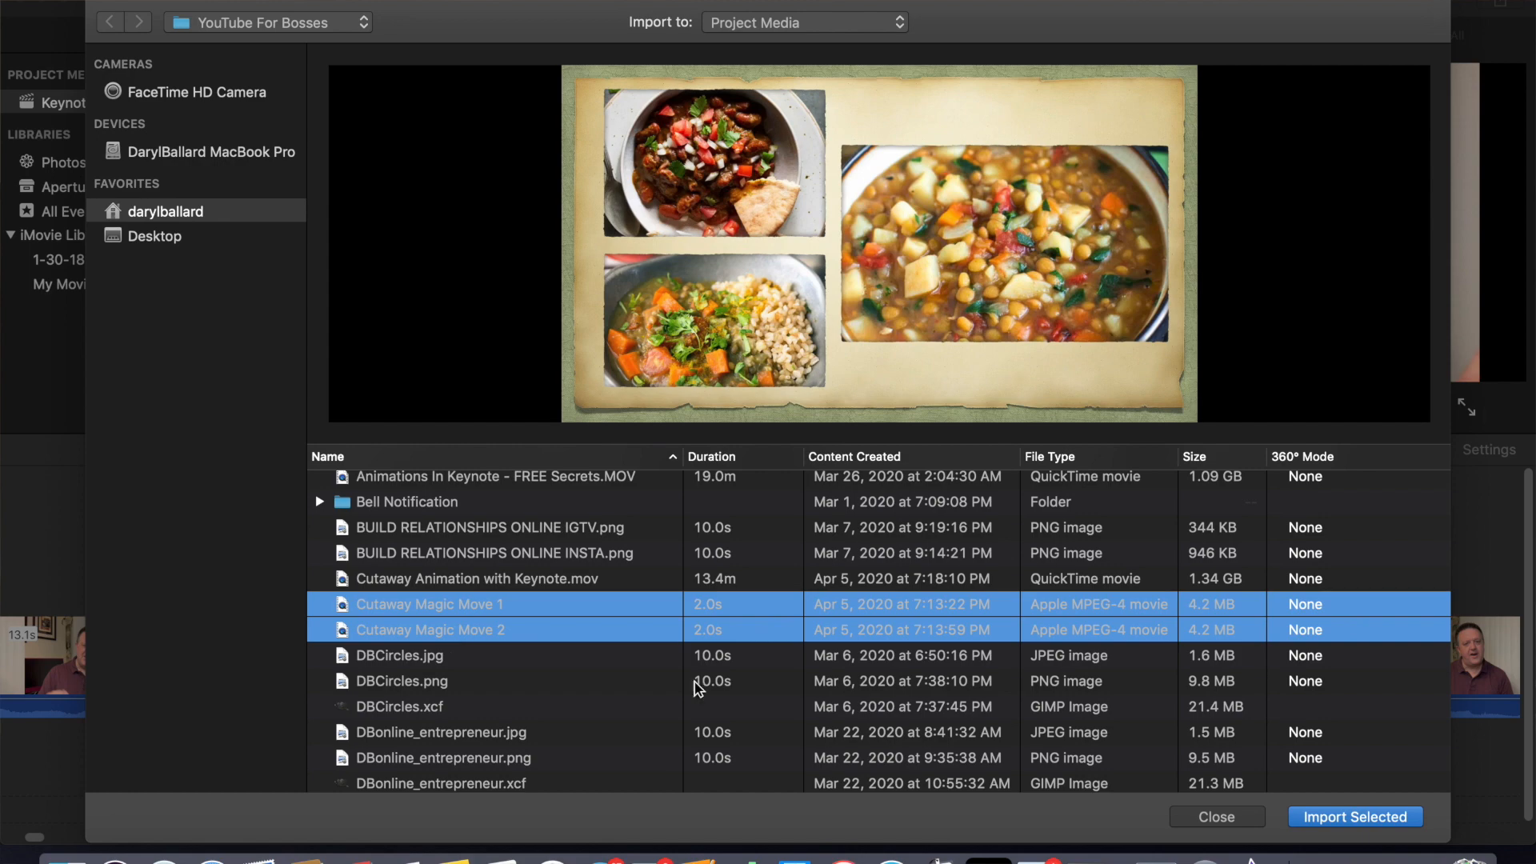
left_click(1364, 821)
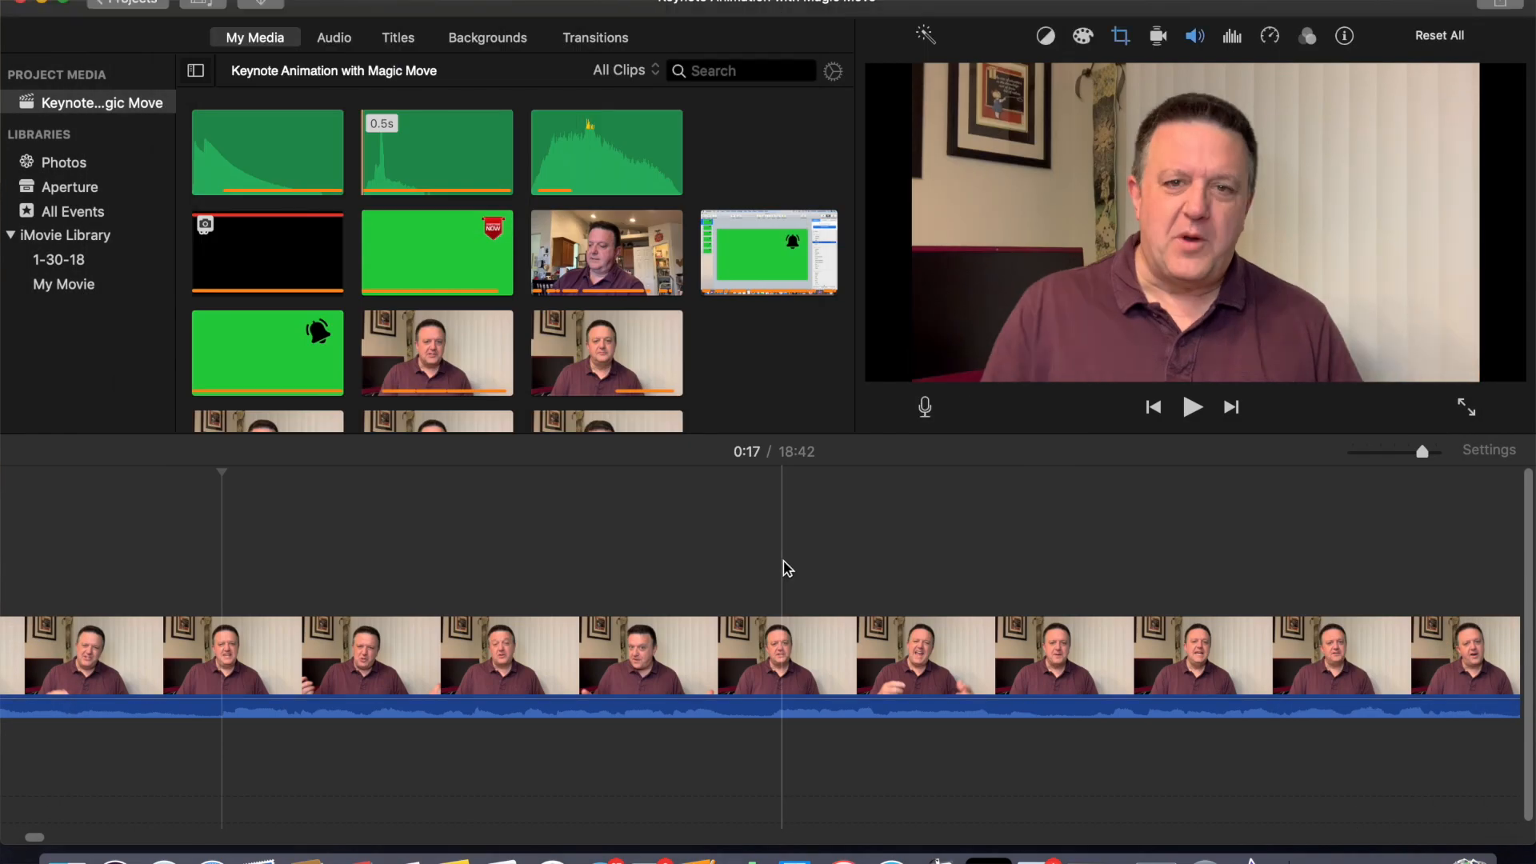
- Place both Magic Move clips as cutaways above the main video, the second one further along the timeline
scroll(771, 353, "down", 10)
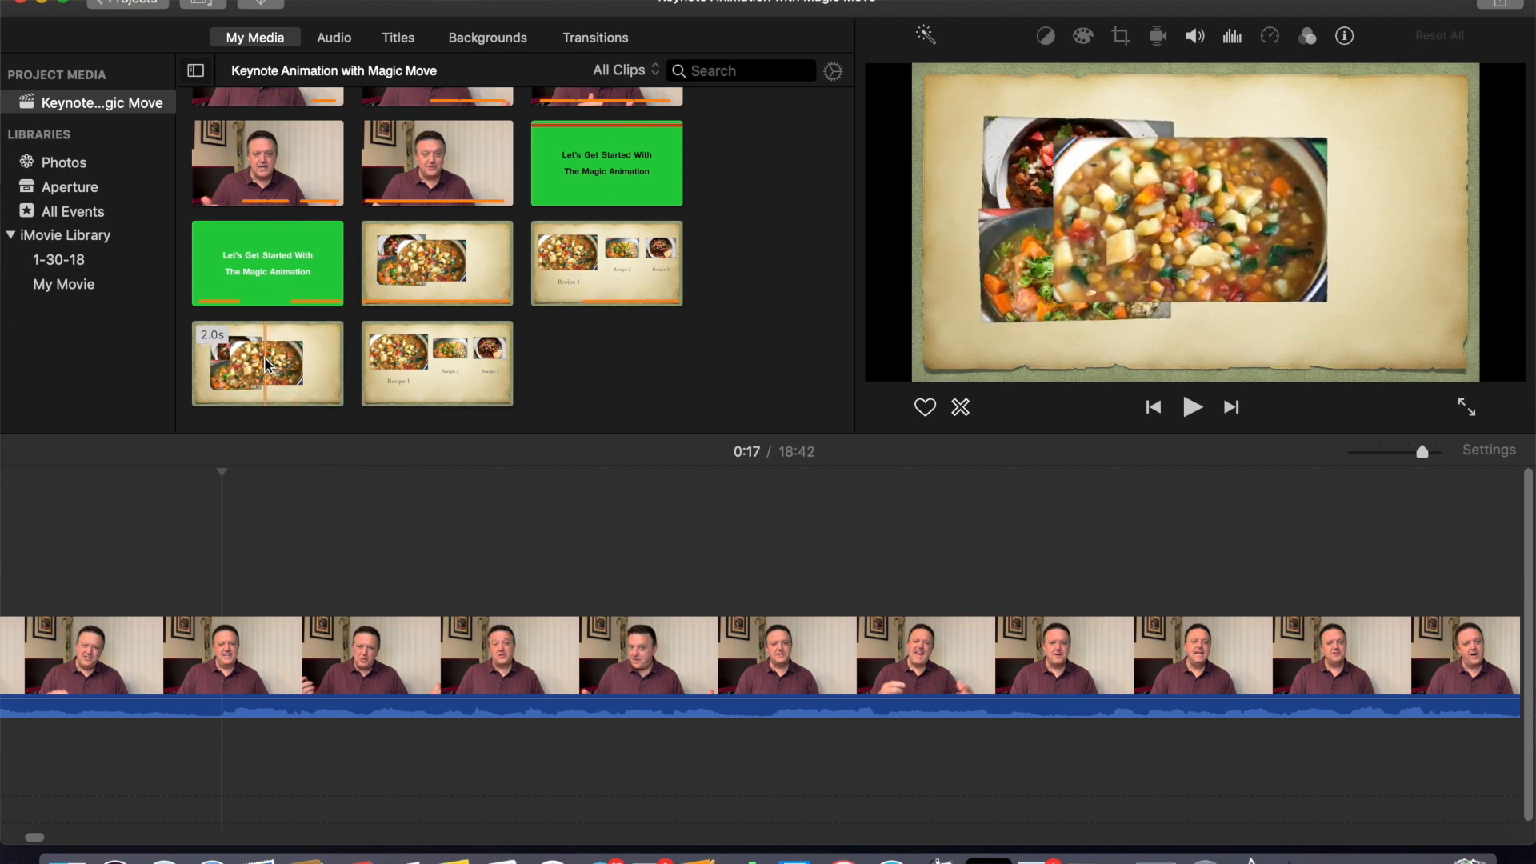
left_click_drag(265, 365, 224, 570)
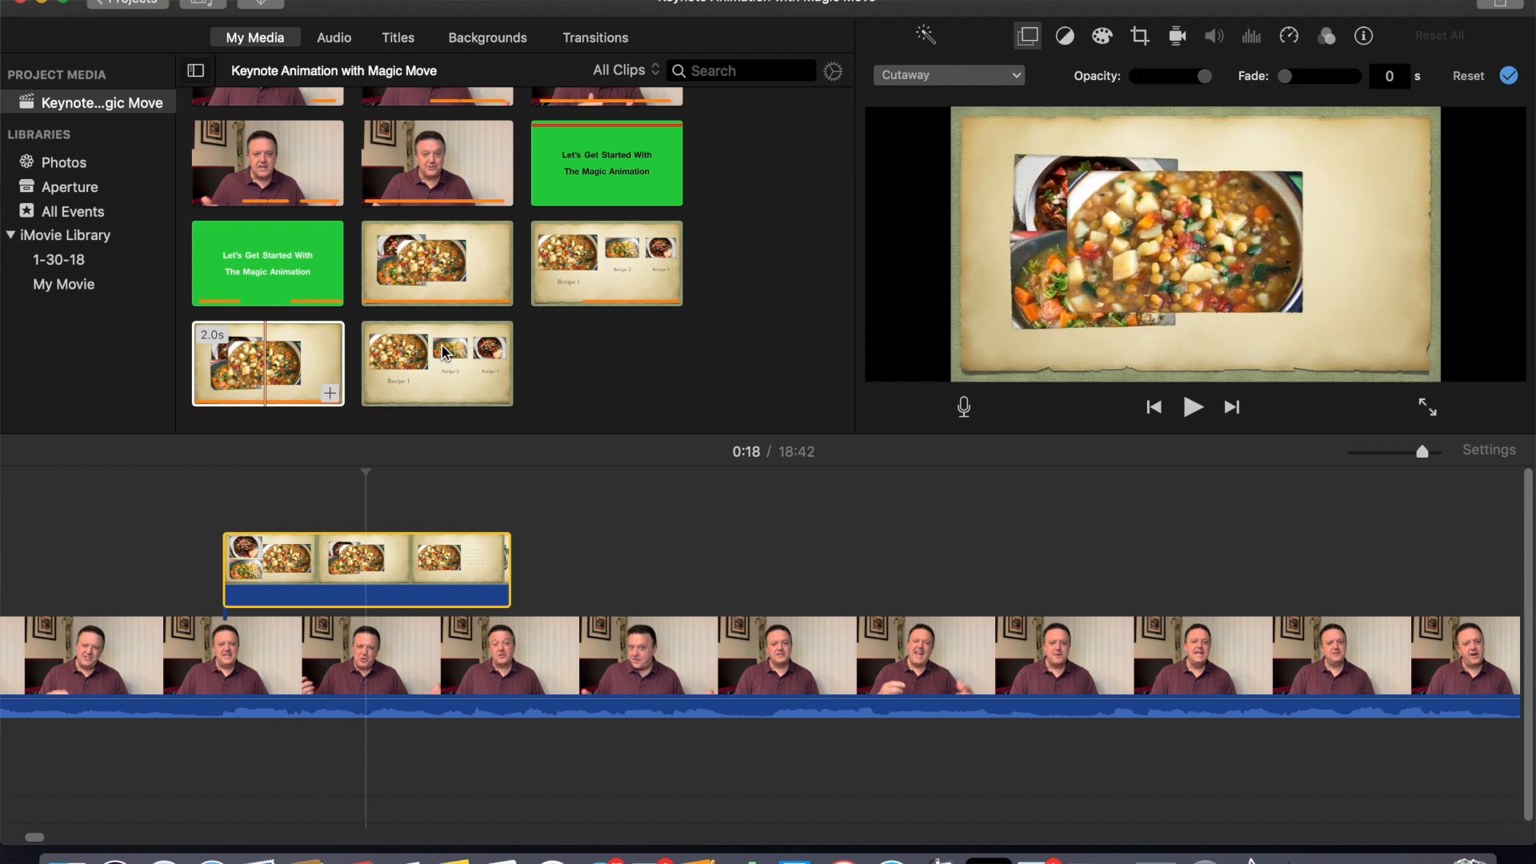
left_click_drag(526, 399, 1144, 570)
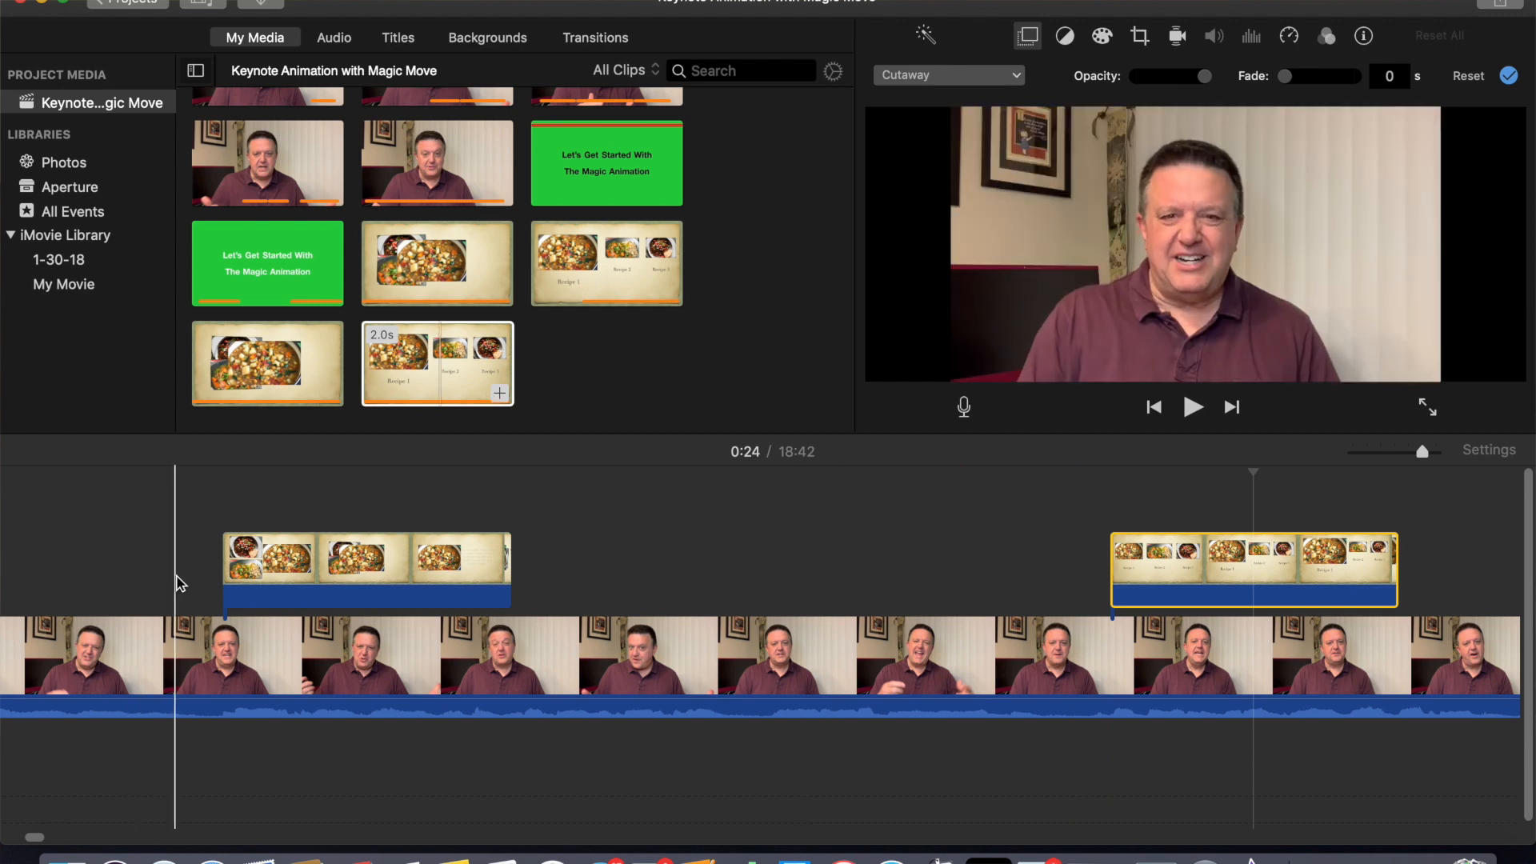
- Play back the timeline around the first cutaway to preview it
left_click(176, 584)
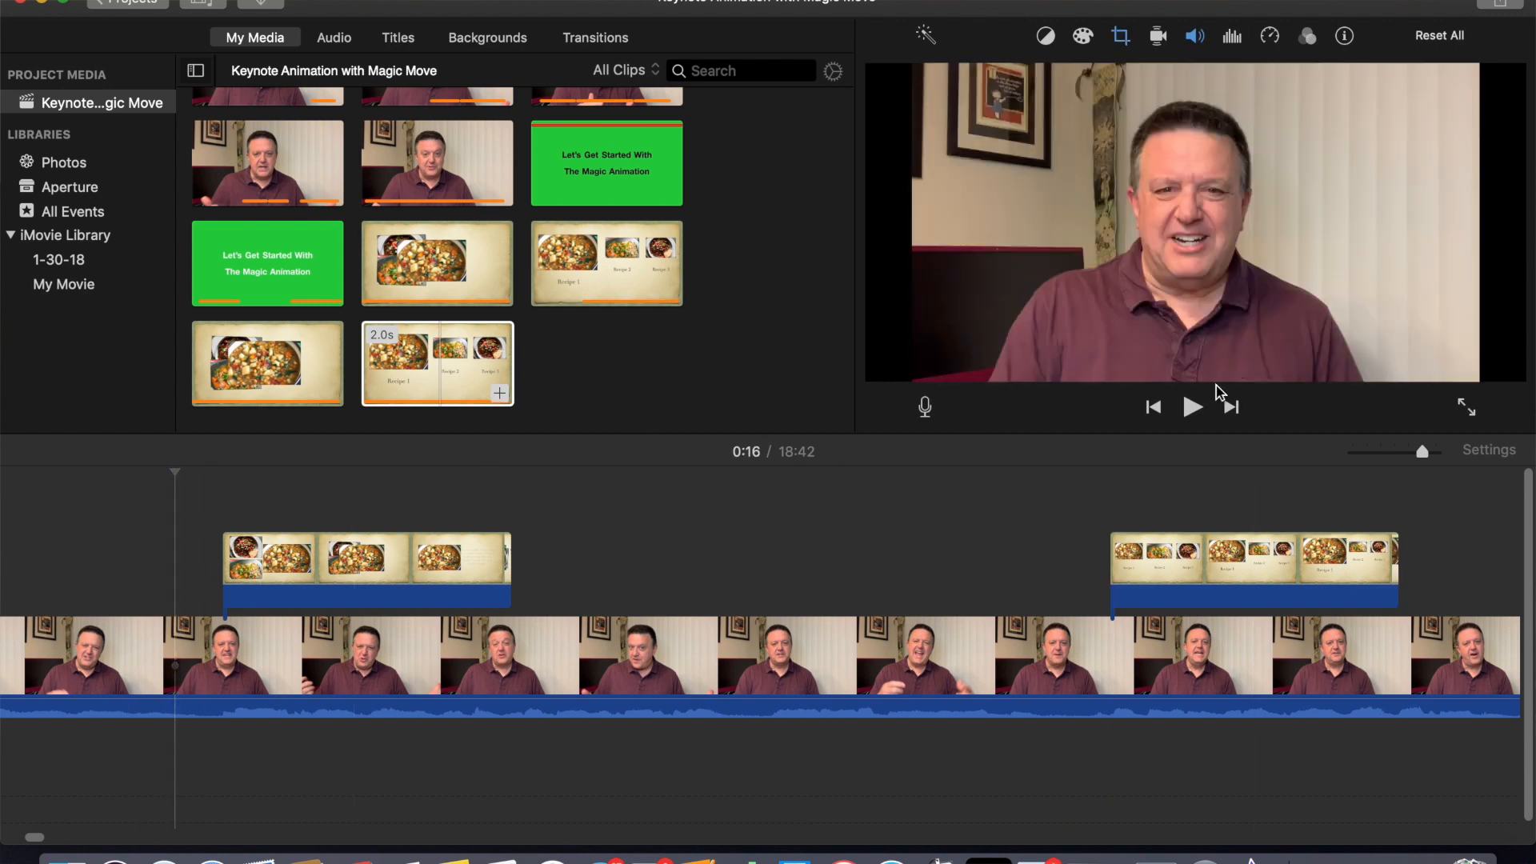
left_click(1192, 410)
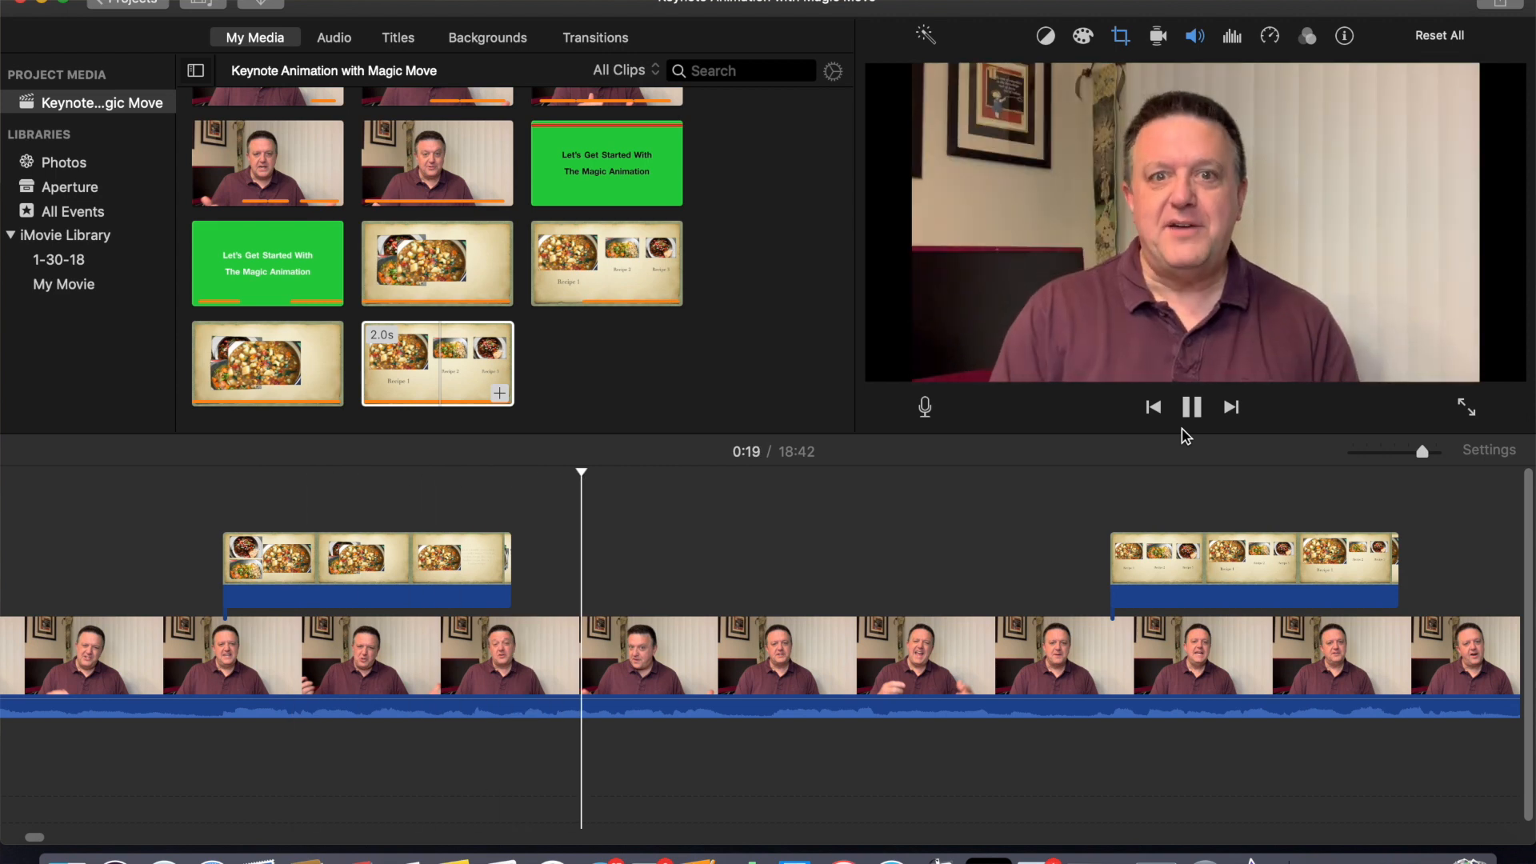
left_click(1193, 410)
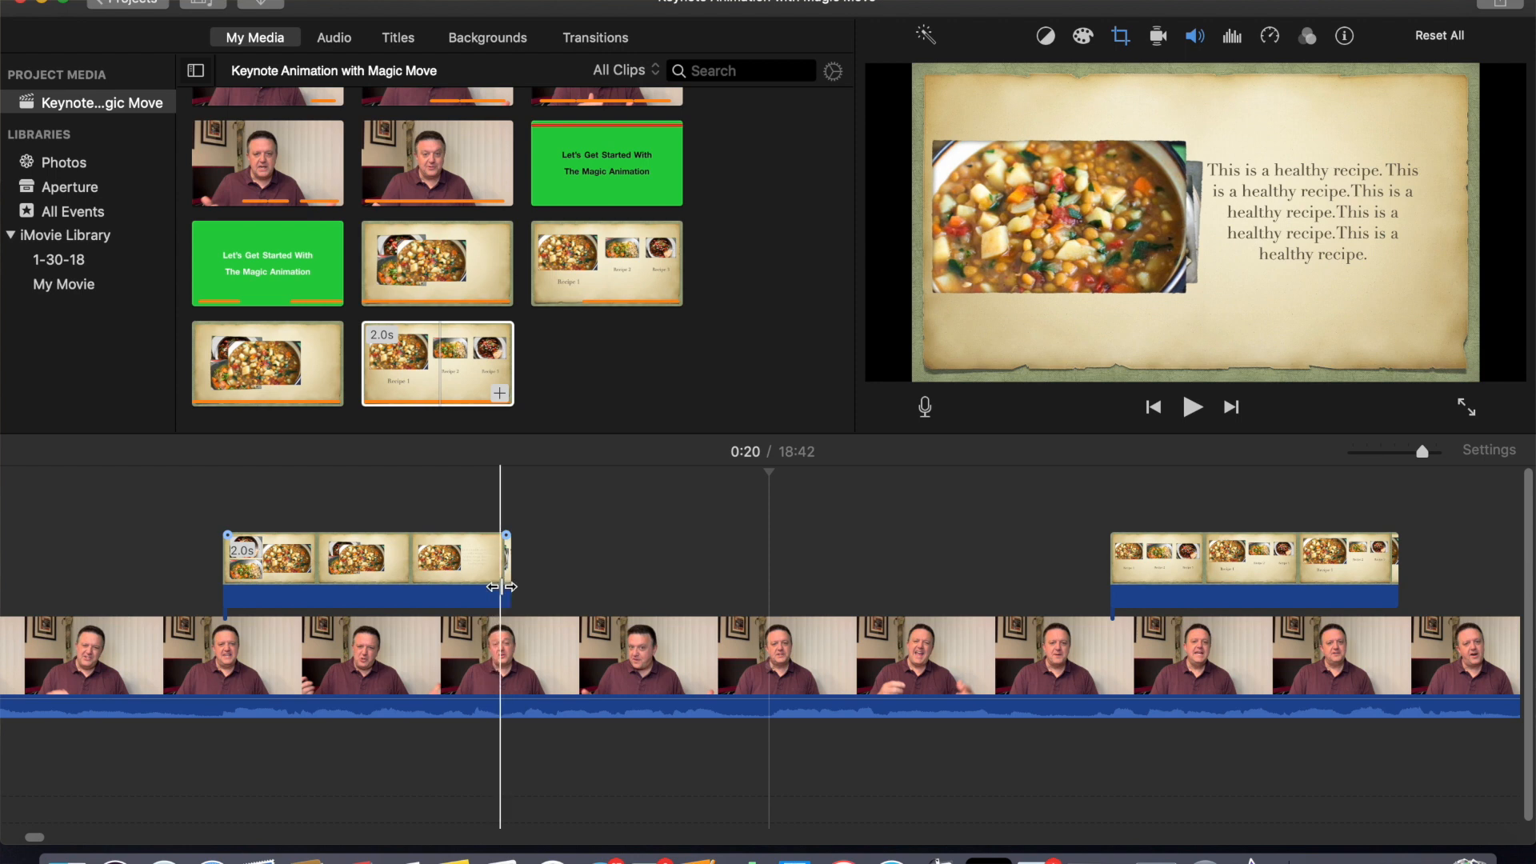
- Add a freeze frame at the end of the first cutaway clip
left_click(501, 592)
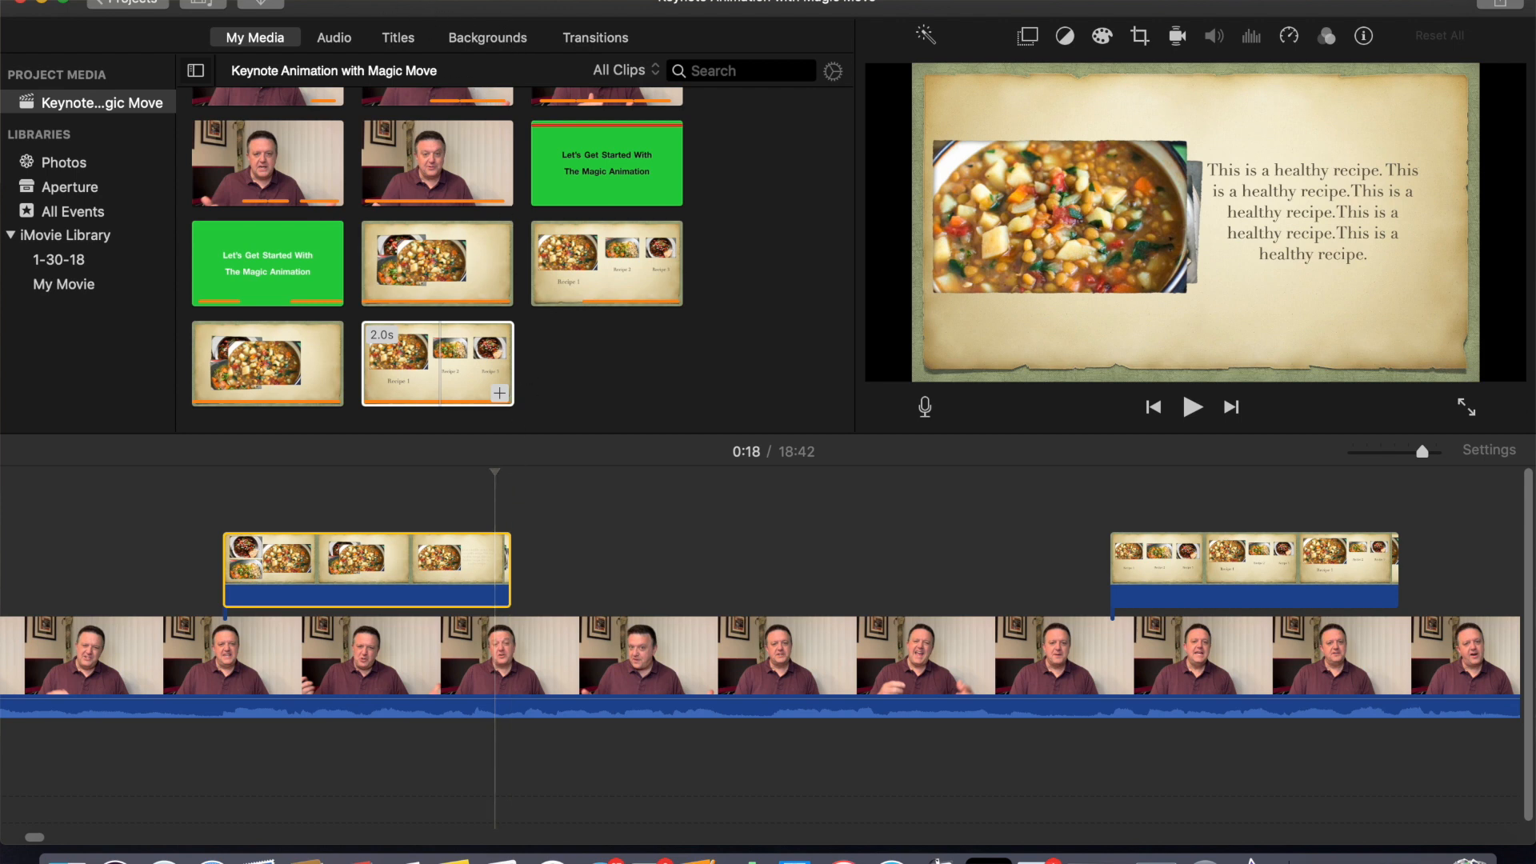
left_click(290, 0)
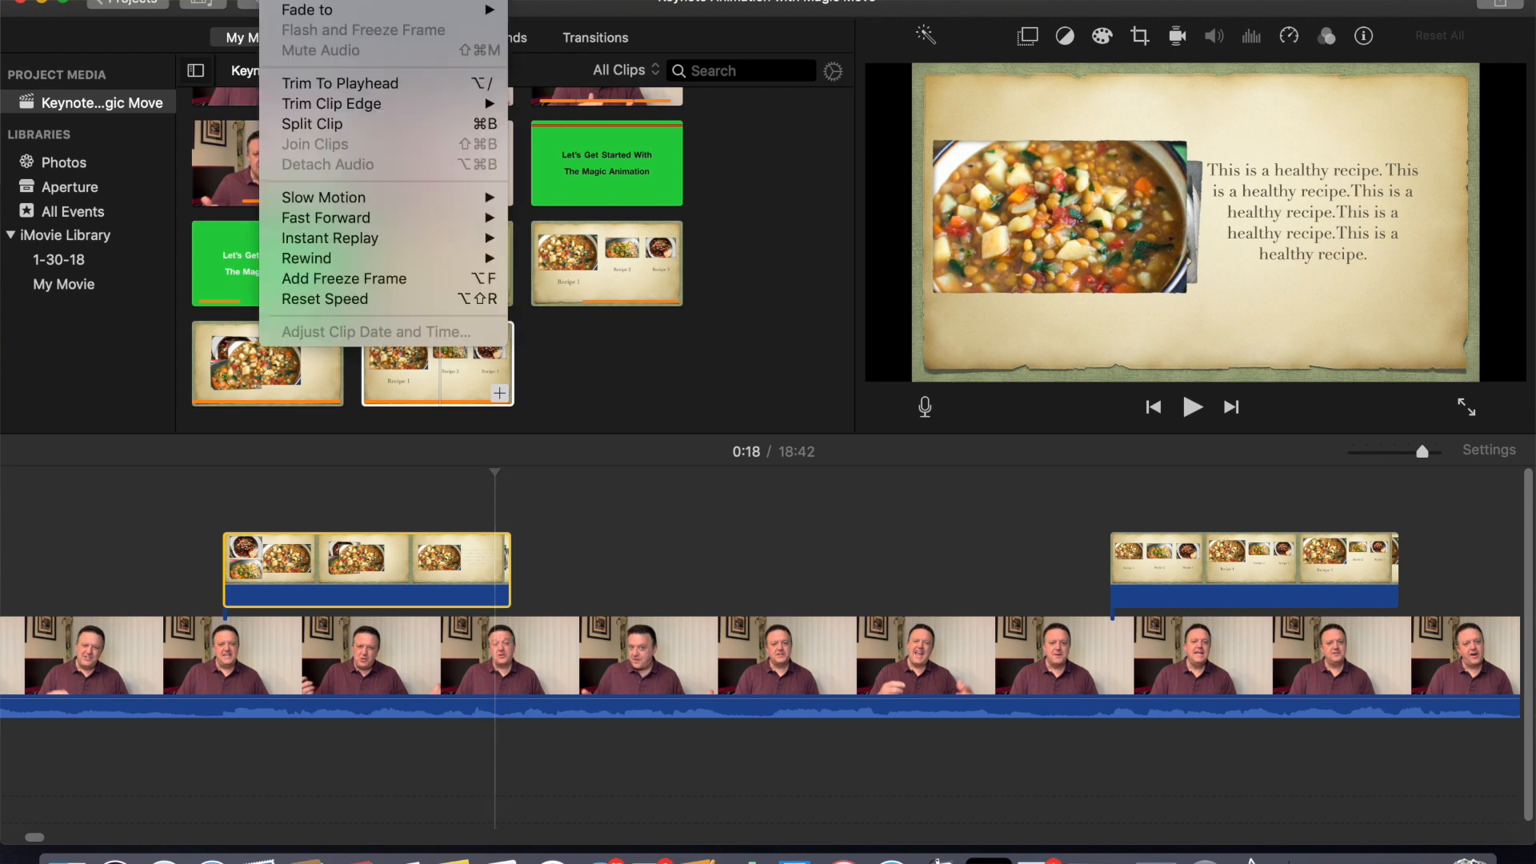
left_click(364, 280)
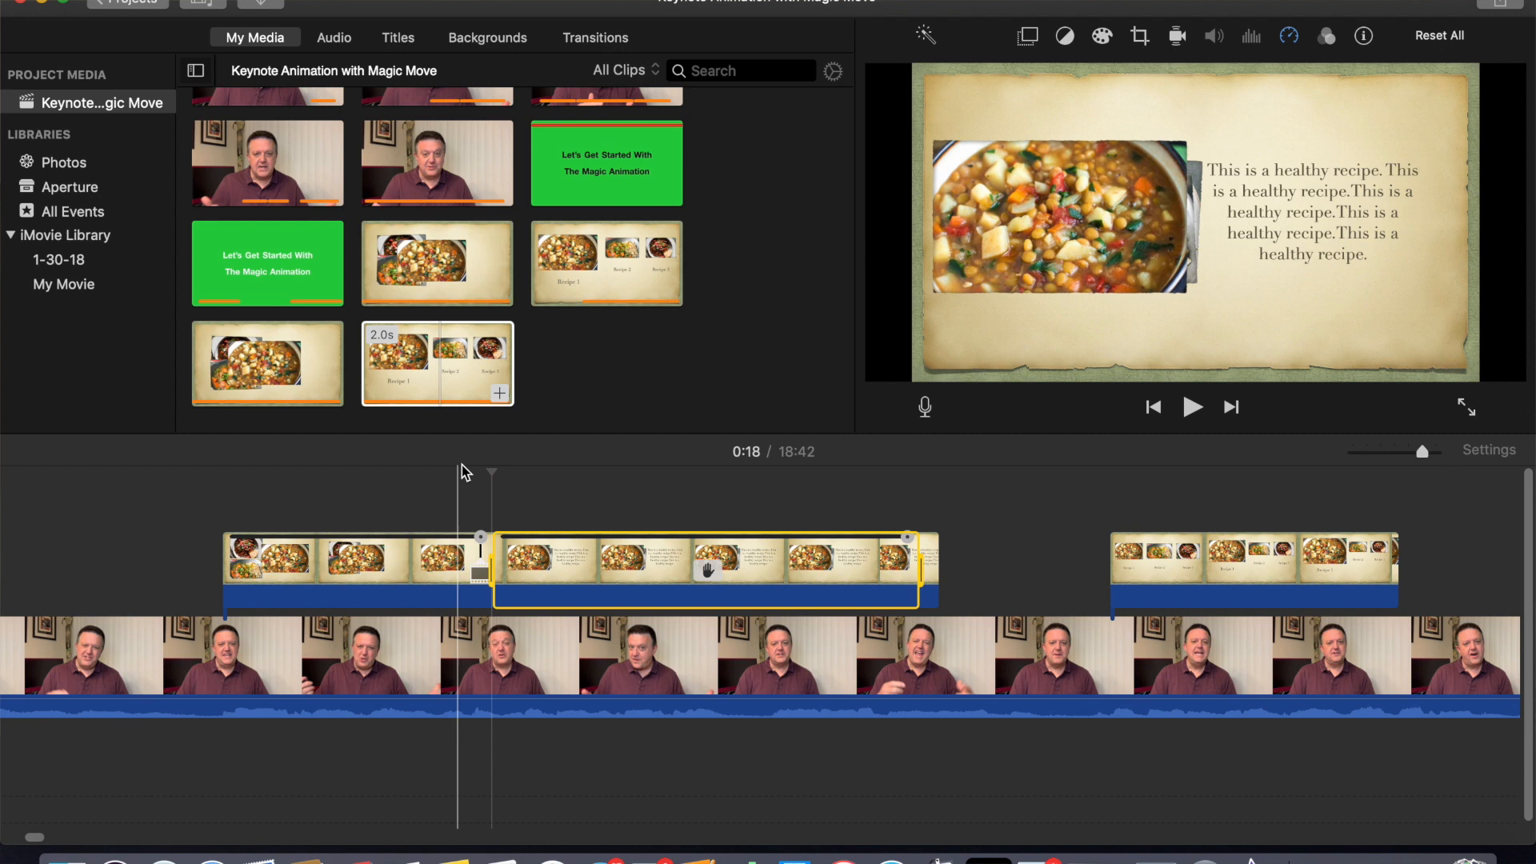
- Play back the timeline from before the first cutaway to preview the freeze frame
left_click_drag(493, 468, 209, 459)
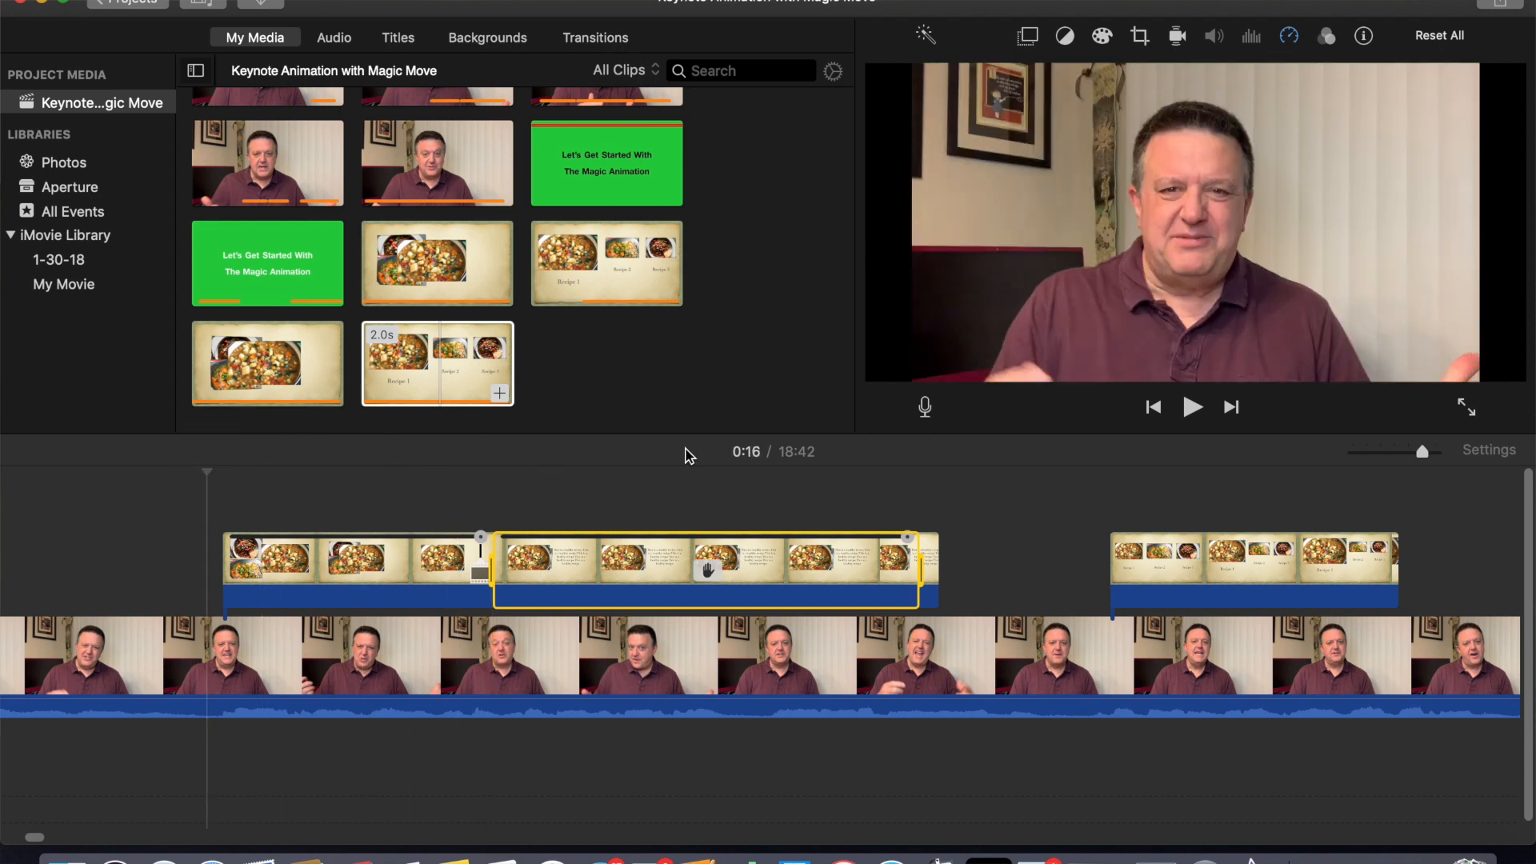
left_click(1191, 409)
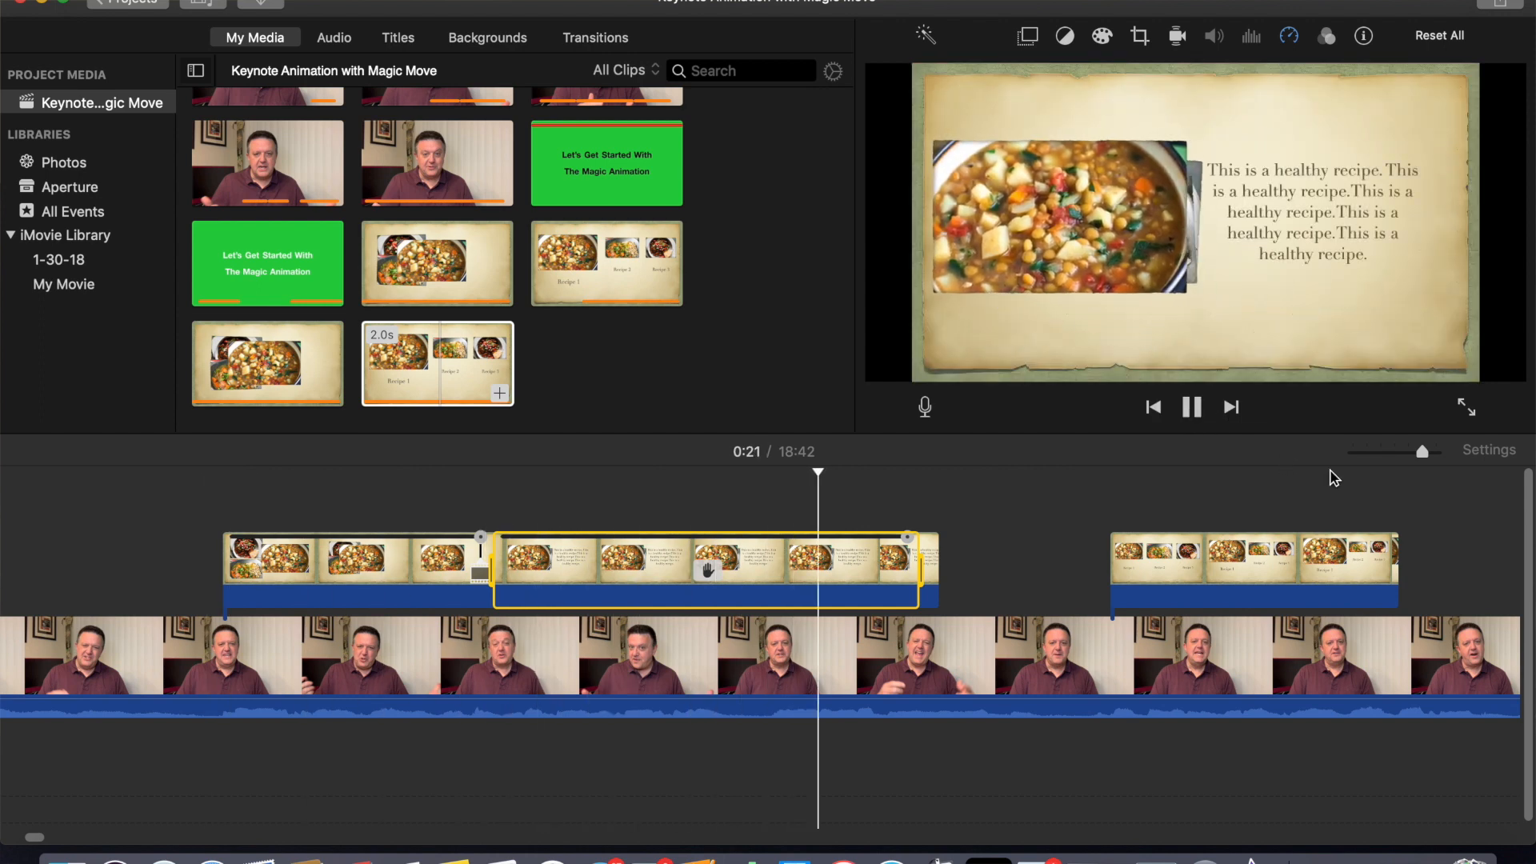
left_click(1196, 412)
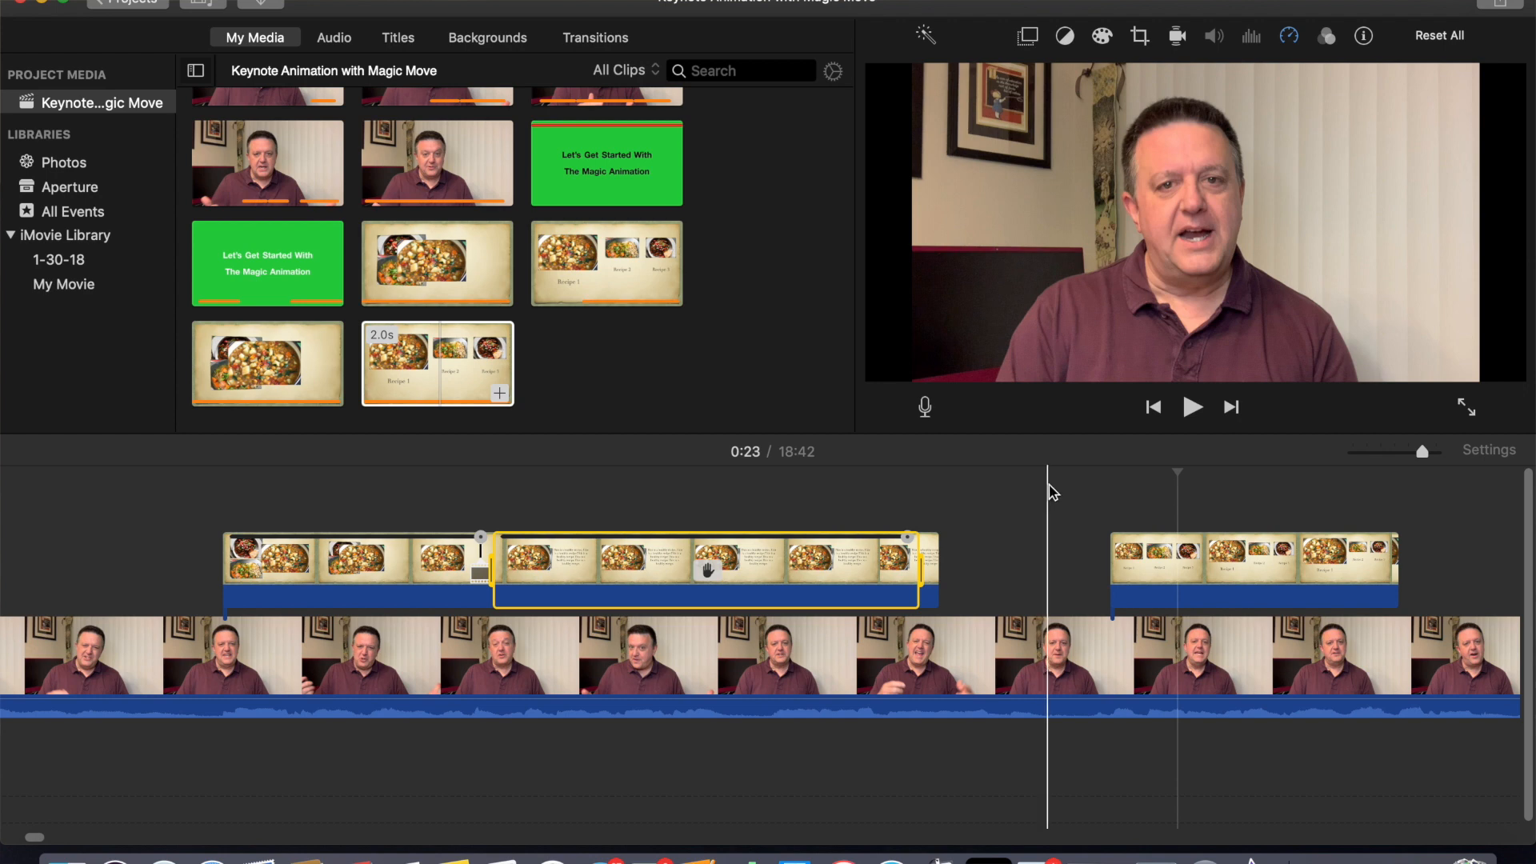
scroll(1062, 493, "right", 5)
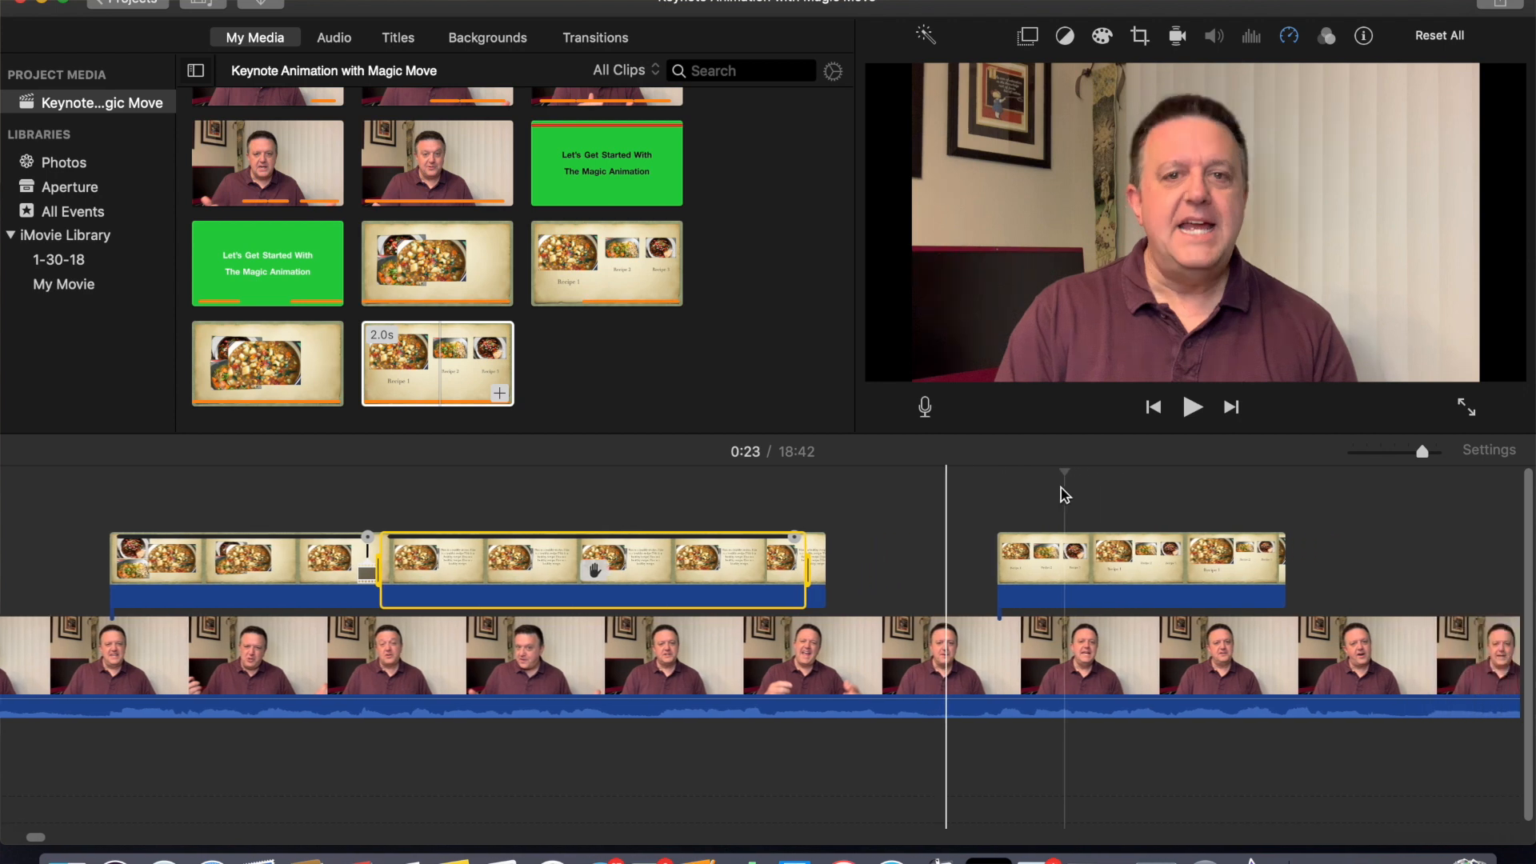